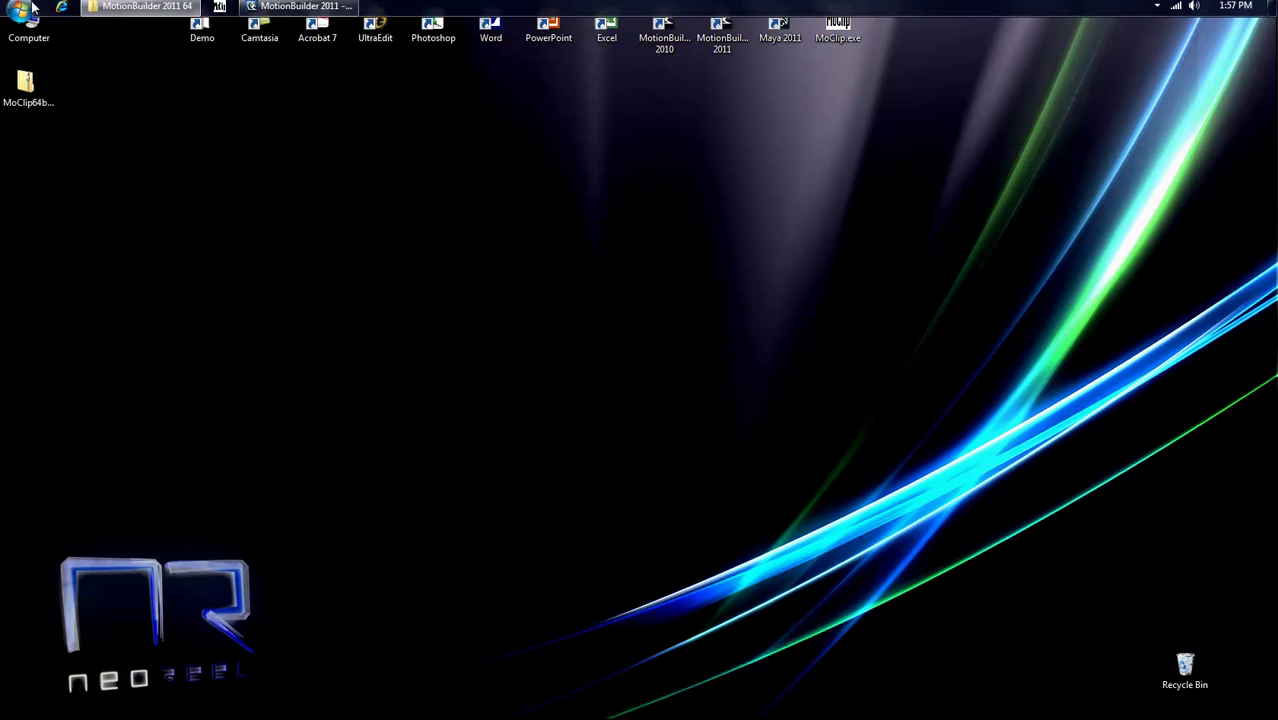
Open the MoClip website in Internet Explorer and look at its page of Windows downloads
{"action": "left_click", "coordinate": [66, 13]}
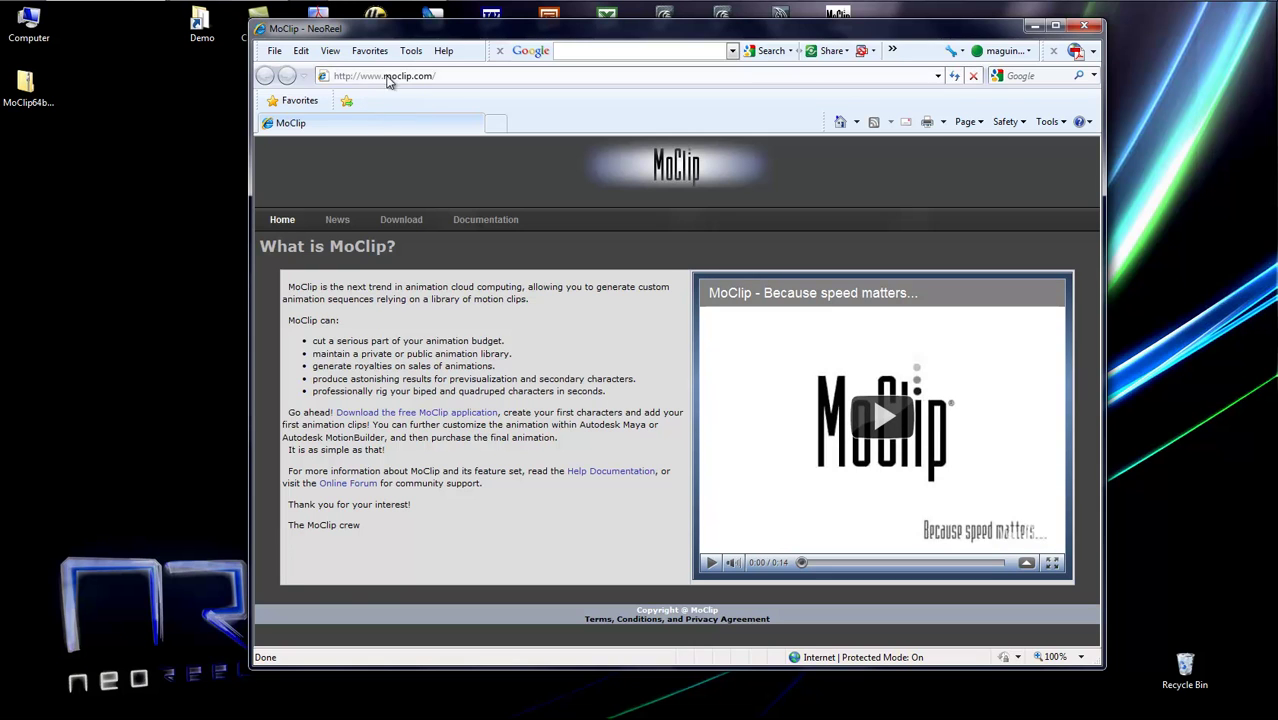
{"action": "left_click", "coordinate": [401, 219]}
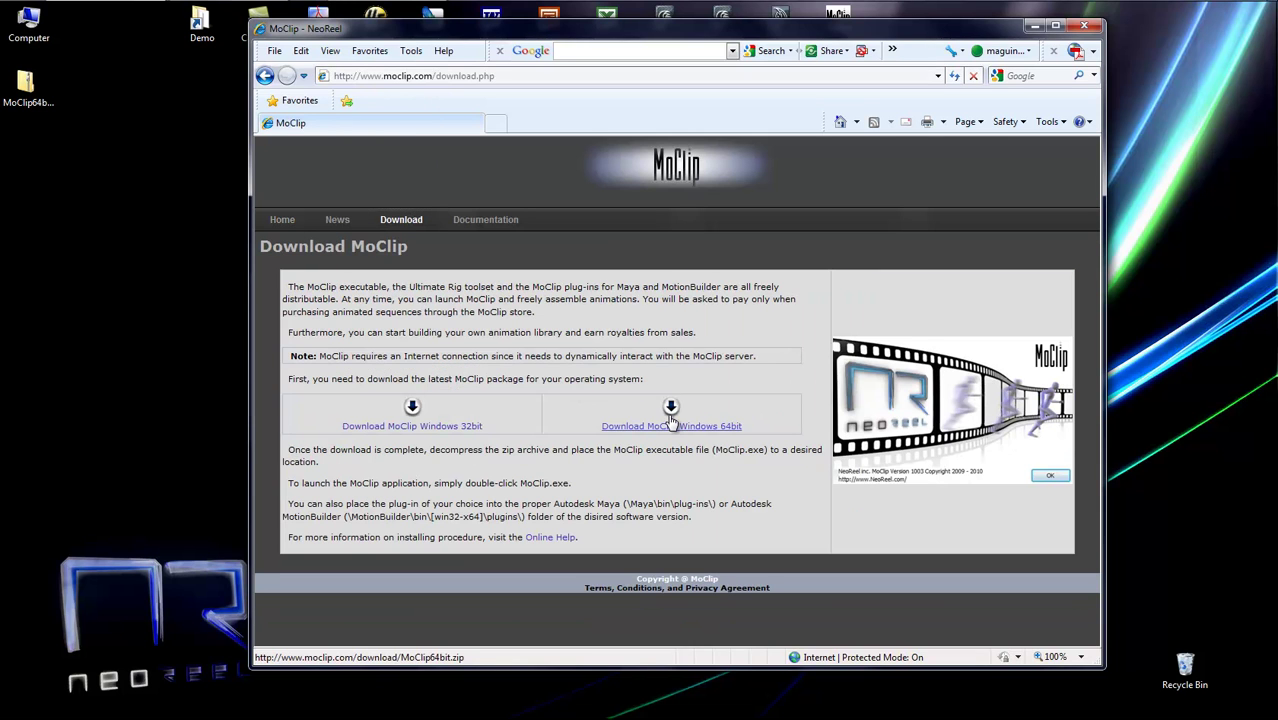
{"action": "left_click", "coordinate": [1084, 25]}
Inspect the contents of MoClip64bit.zip on the desktop, selecting MoClipMotionBuilder2010.dll and MoClipMotionBuilder2011.dll
{"action": "double_click", "coordinate": [40, 92]}
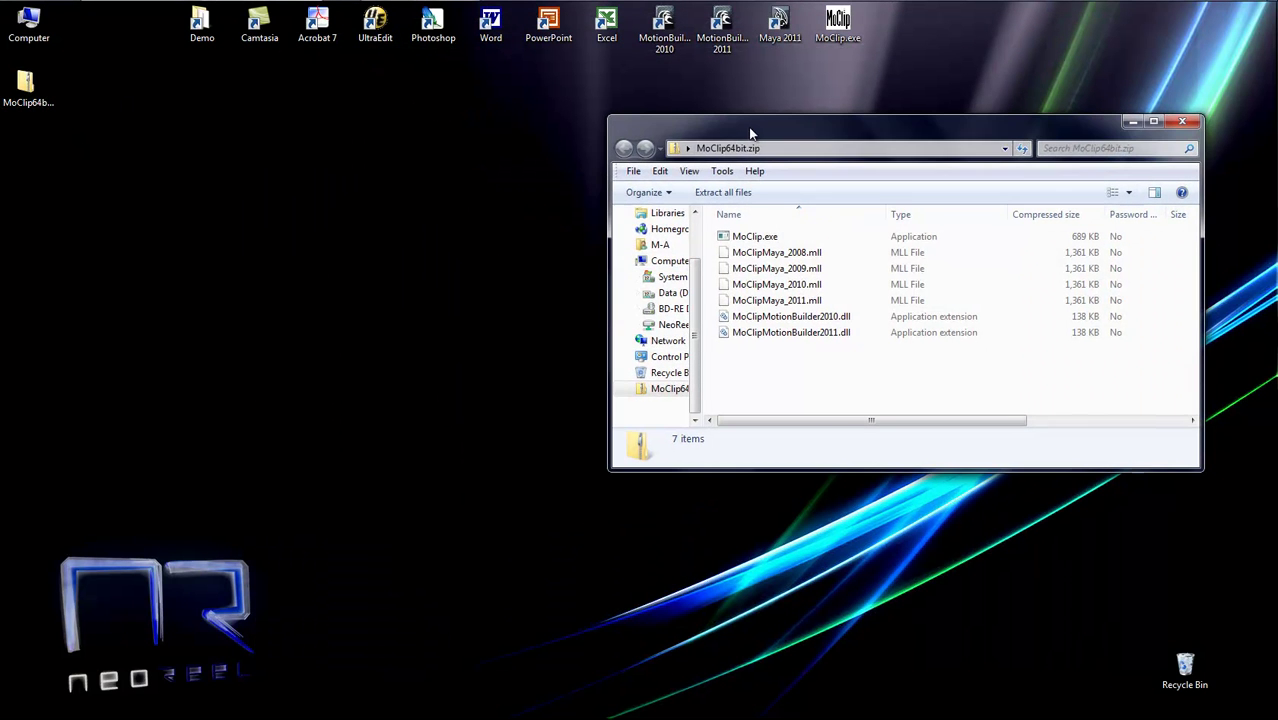
{"action": "left_click_drag", "start_coordinate": [812, 356], "coordinate": [763, 319]}
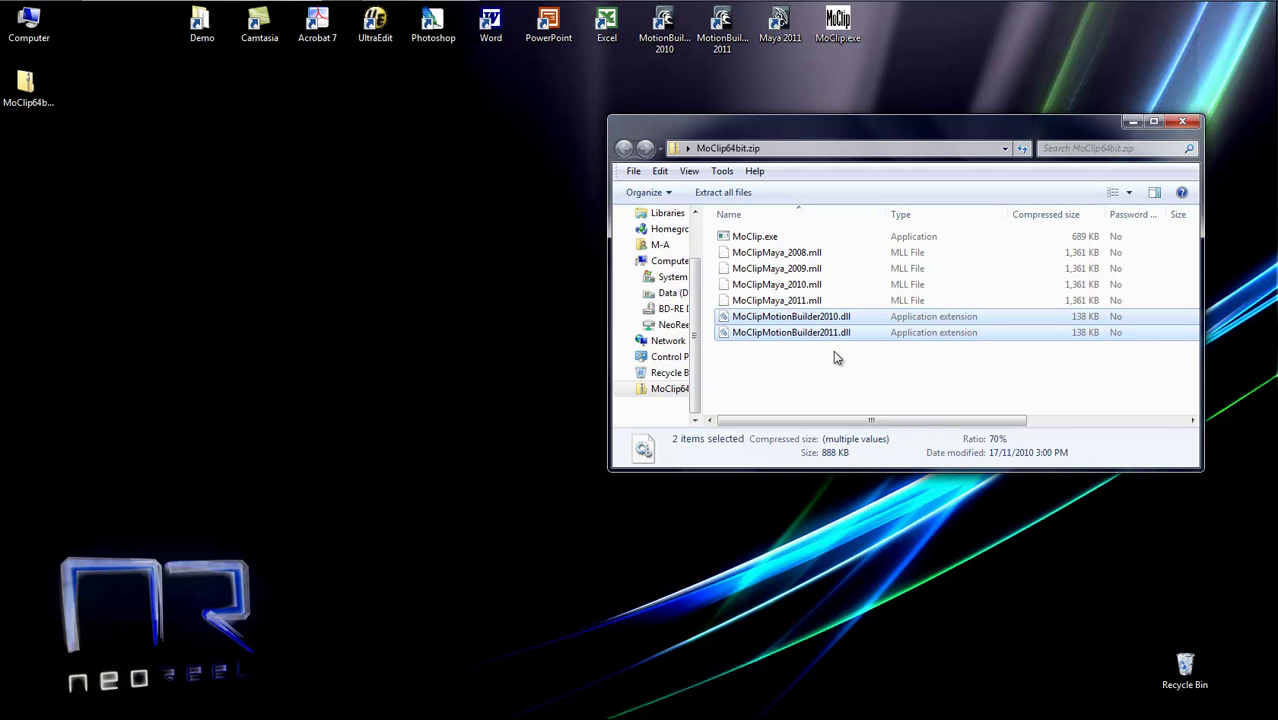
{"action": "left_click", "coordinate": [1182, 122]}
Browse to the bin\x64\plugins folder of MotionBuilder 2011 64 and check for MoClipMotionBuilder2011.dll
{"action": "left_click", "coordinate": [140, 6]}
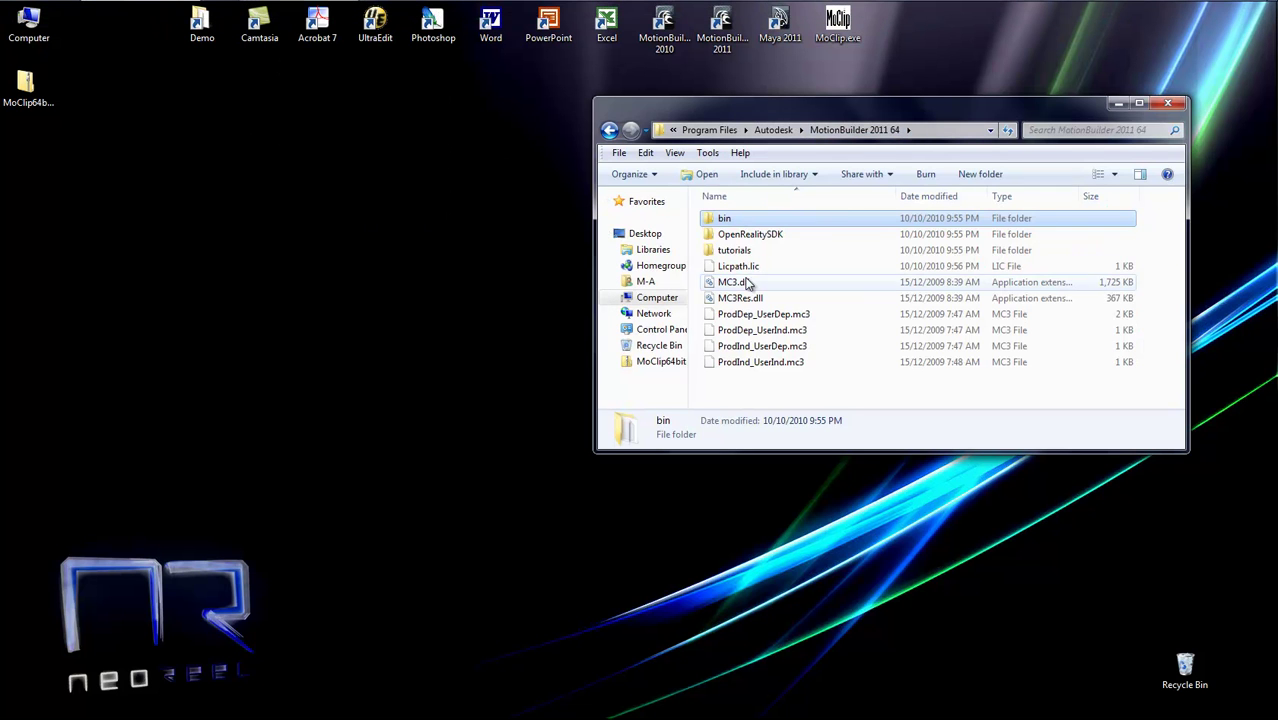
{"action": "double_click", "coordinate": [725, 219]}
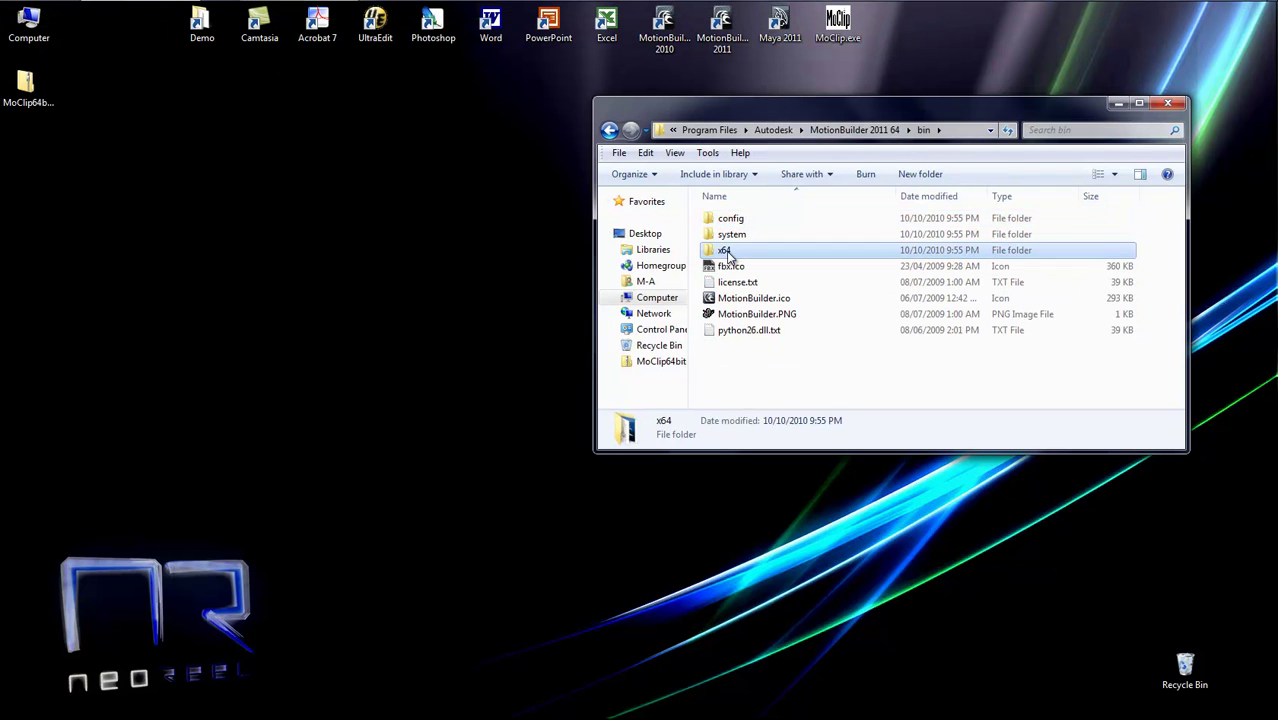
{"action": "double_click", "coordinate": [730, 251]}
{"action": "scroll", "coordinate": [770, 330], "scroll_direction": "down", "scroll_amount": 10}
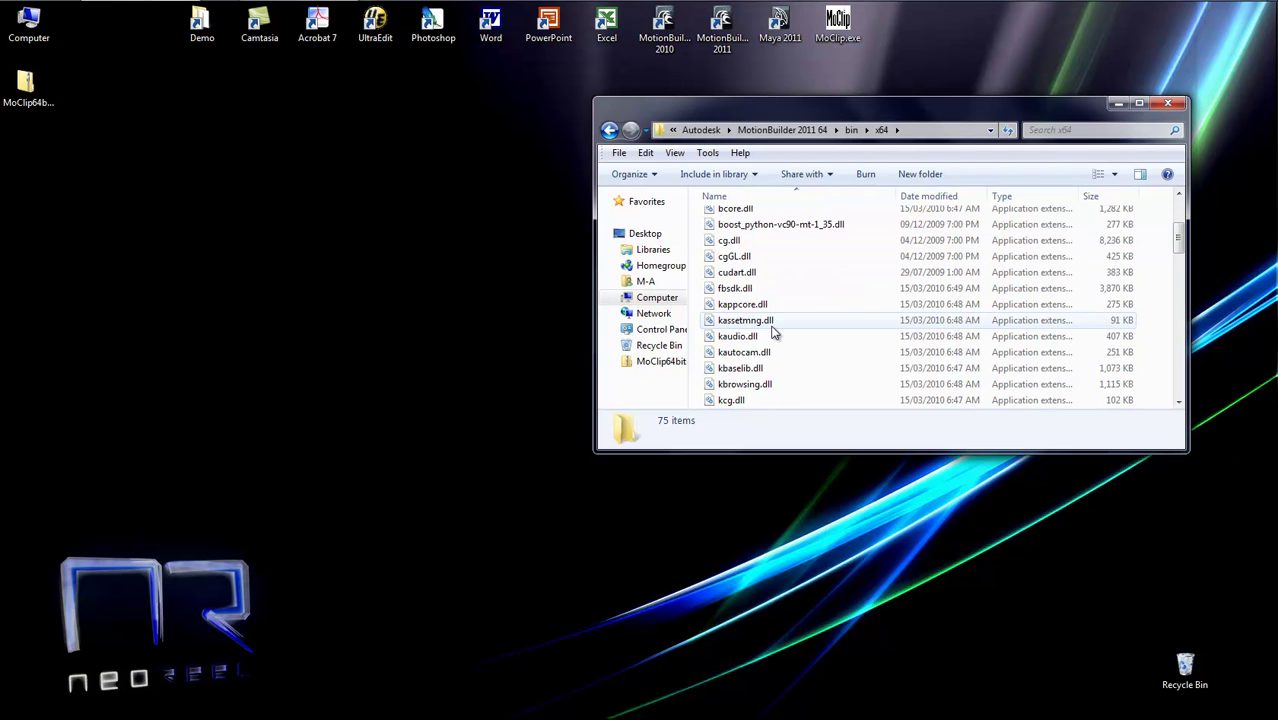
{"action": "scroll", "coordinate": [770, 330], "scroll_direction": "up", "scroll_amount": 10}
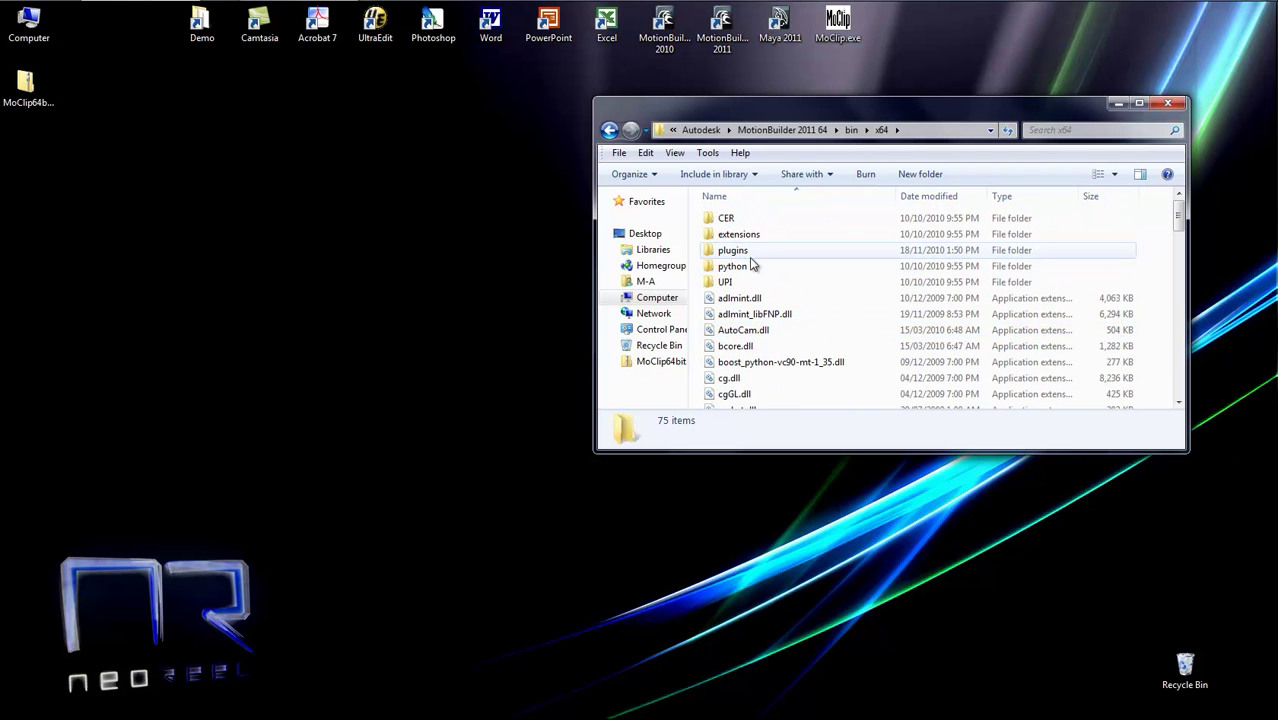
{"action": "double_click", "coordinate": [745, 251]}
{"action": "left_click", "coordinate": [765, 252]}
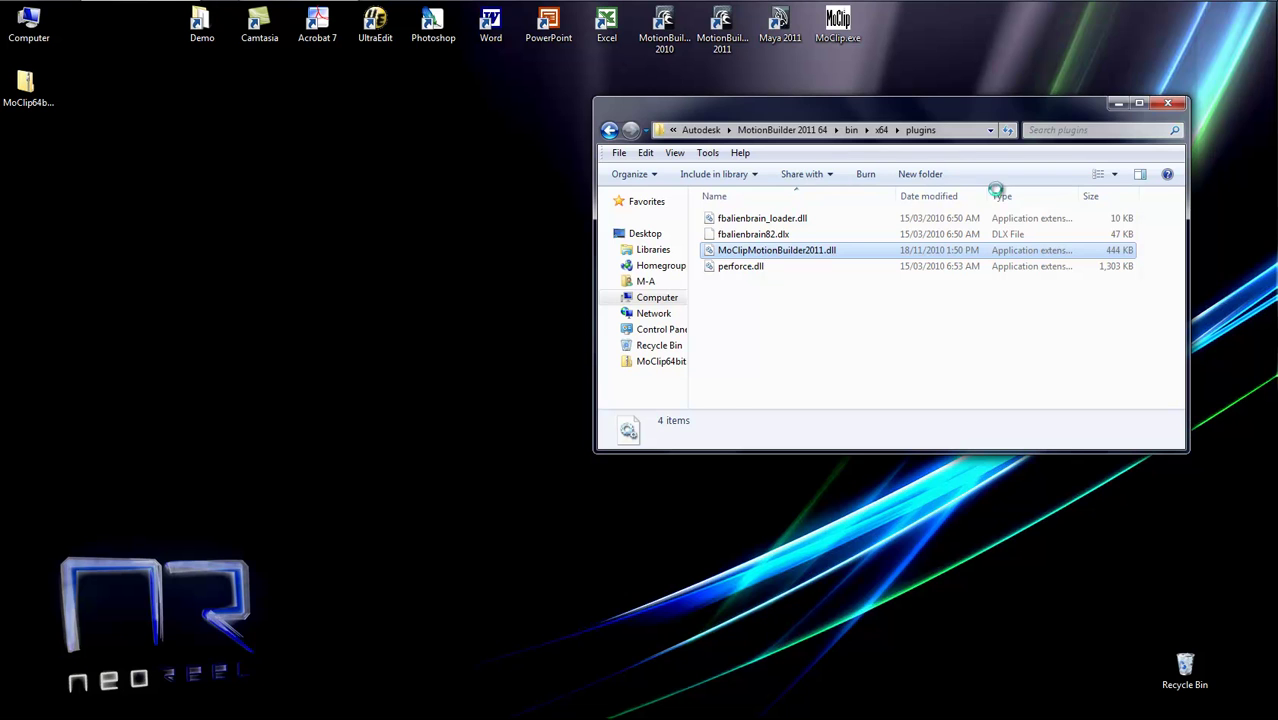
{"action": "left_click", "coordinate": [1167, 103]}
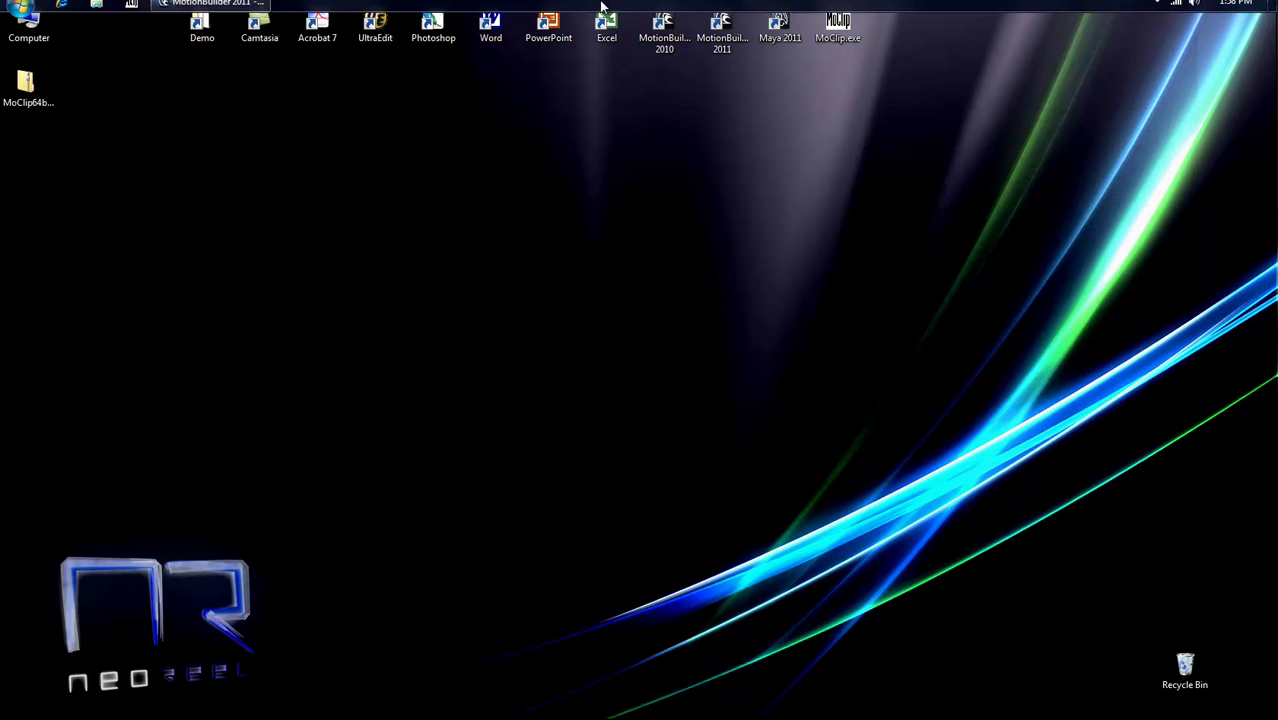
Switch to MotionBuilder 2011 and look through the commands the MoClip plug-in offers
{"action": "left_click", "coordinate": [214, 11]}
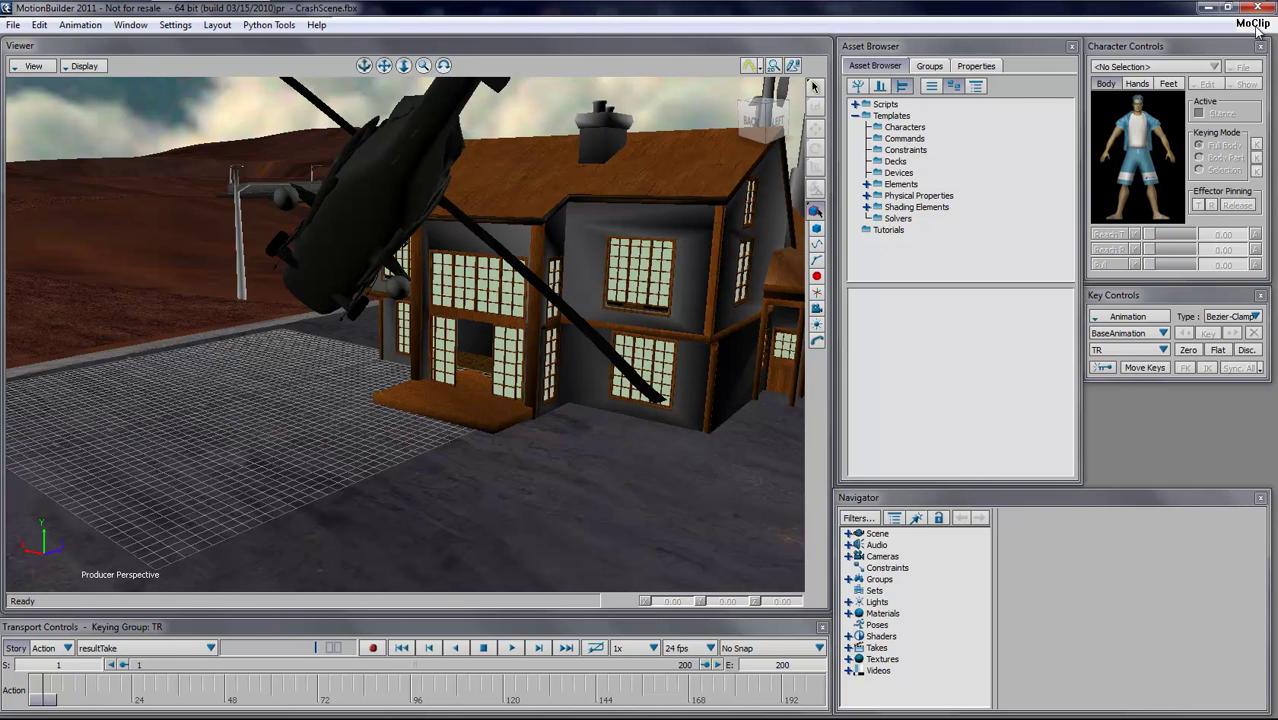
{"action": "left_click", "coordinate": [1254, 24]}
{"action": "left_click", "coordinate": [558, 47]}
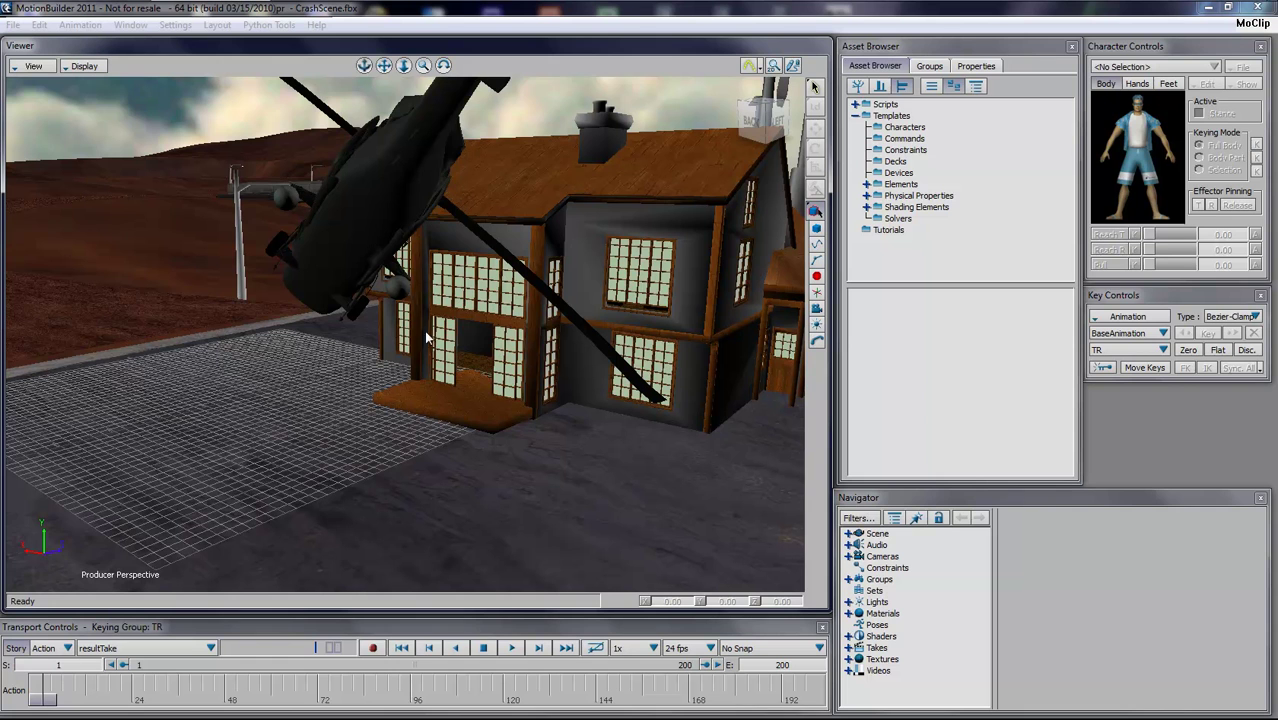
Play the helicopter crash animation of the scene and rewind it to the first frame
{"action": "left_click_drag", "start_coordinate": [418, 347], "coordinate": [404, 380], "text": "ctrl+shift"}
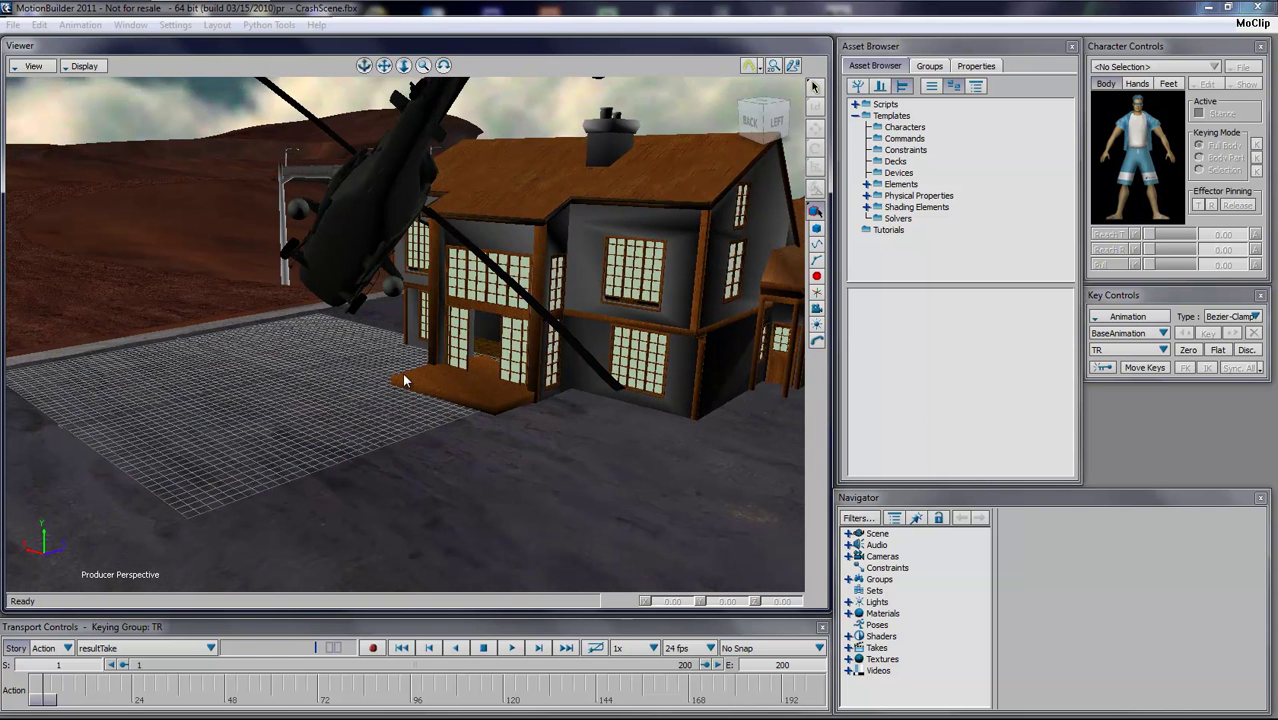
{"action": "left_click", "coordinate": [510, 649]}
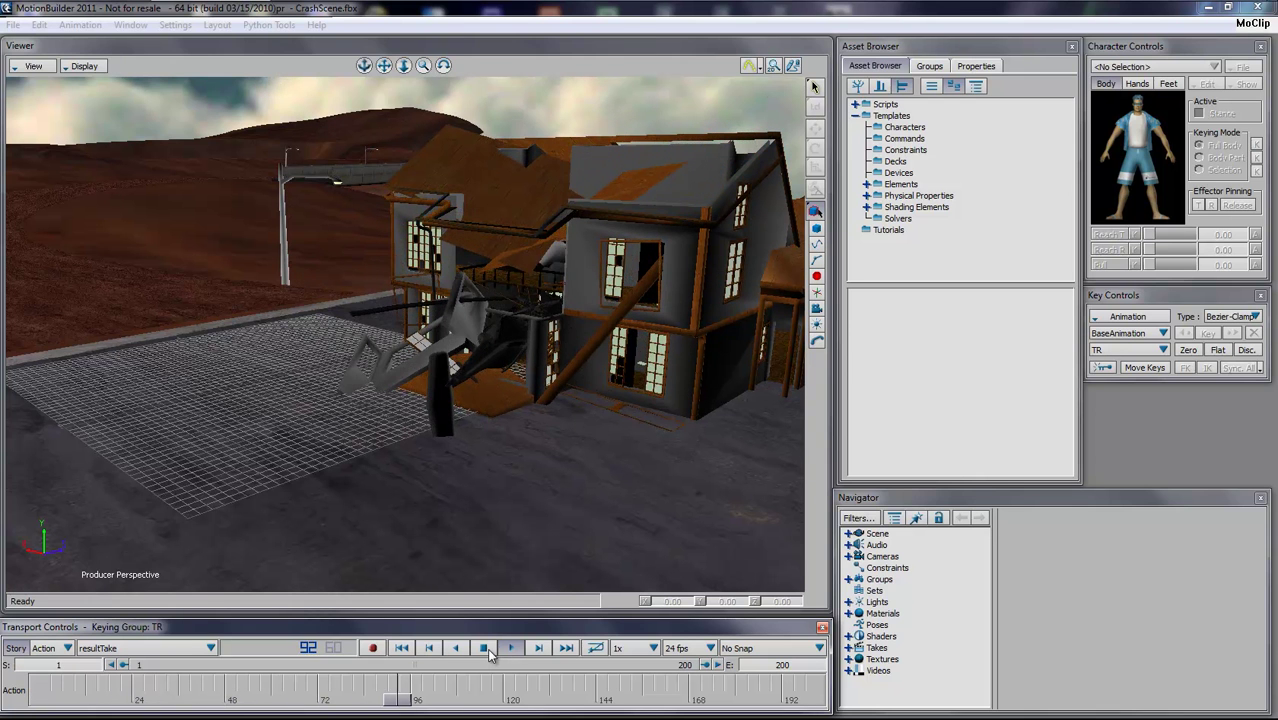
{"action": "left_click", "coordinate": [488, 650]}
{"action": "left_click_drag", "start_coordinate": [487, 555], "coordinate": [499, 380], "text": "ctrl+shift"}
{"action": "left_click", "coordinate": [406, 648]}
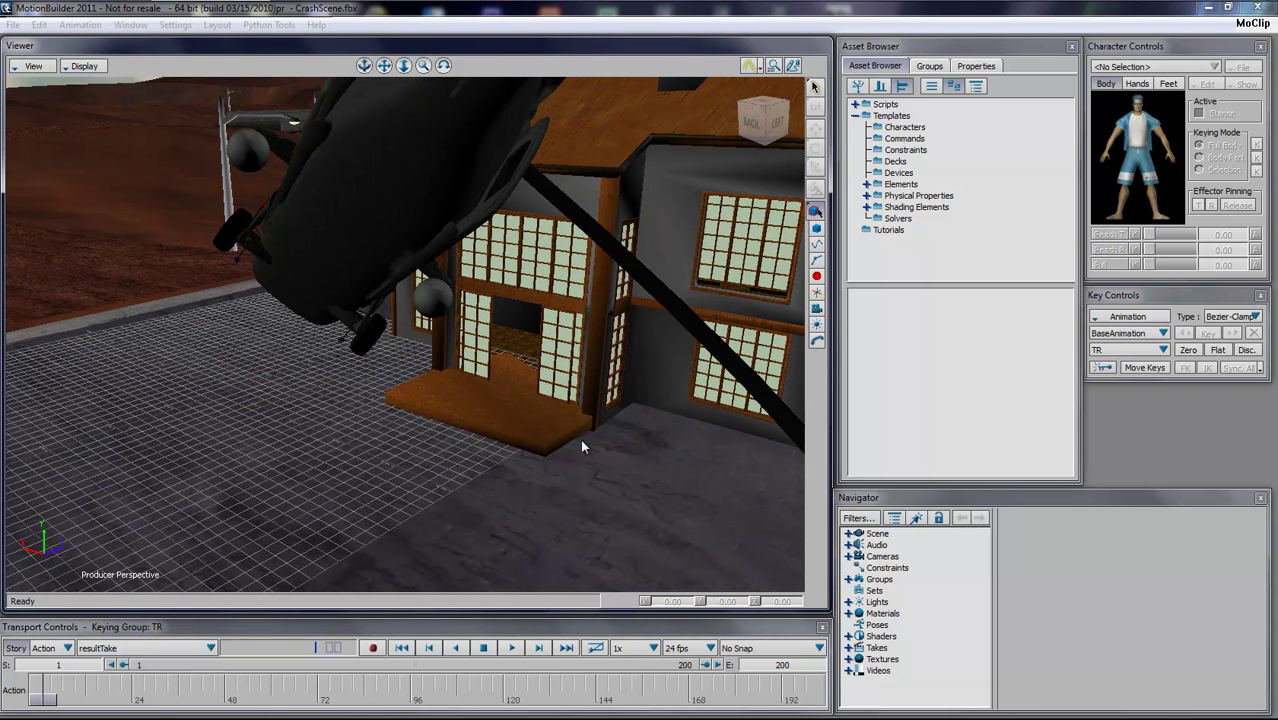
Import Ian.fbx from the Demo folder into the crash scene as a MoClip animation file
{"action": "left_click_drag", "start_coordinate": [533, 488], "coordinate": [424, 371], "text": "ctrl+shift"}
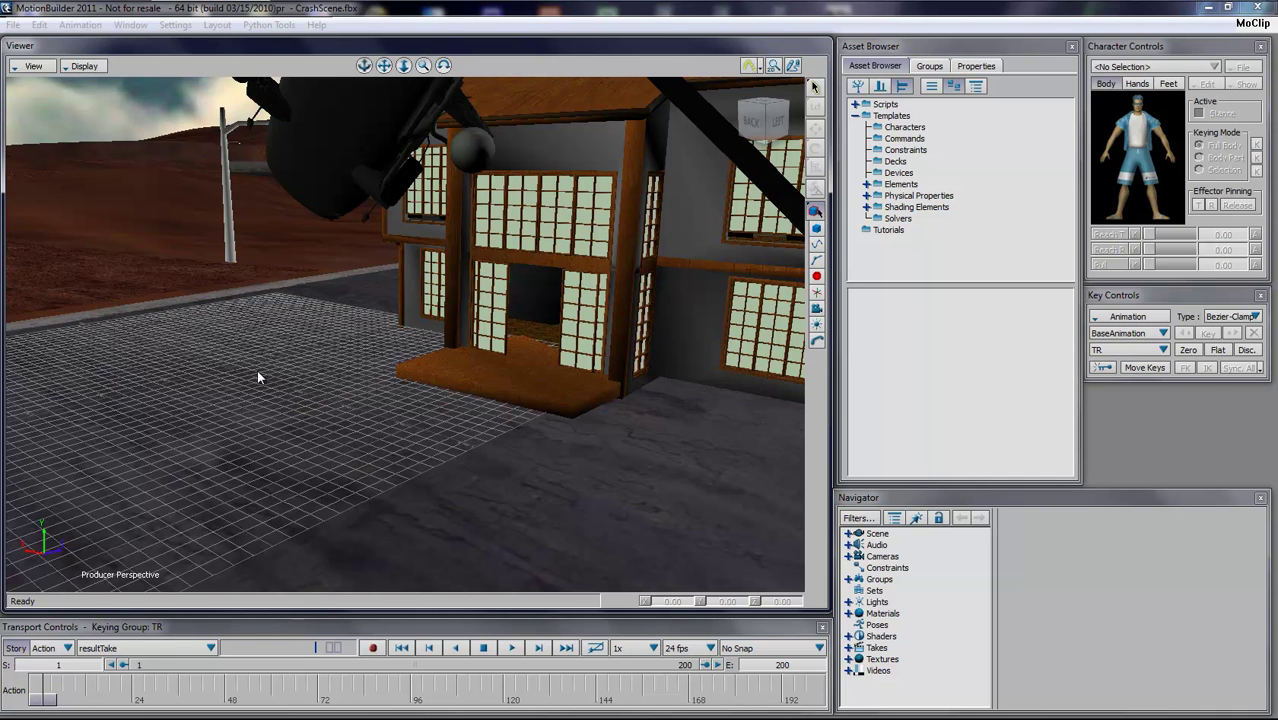
{"action": "left_click", "coordinate": [1257, 28]}
{"action": "left_click", "coordinate": [1183, 88]}
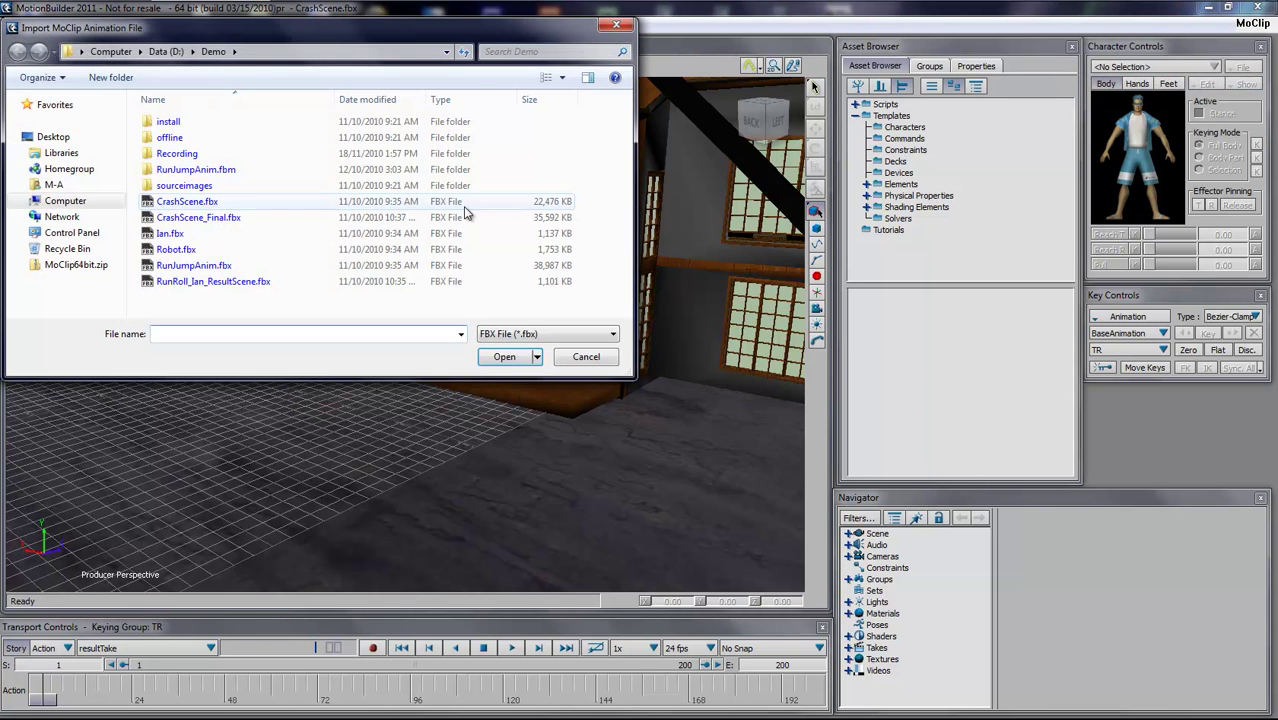
{"action": "left_click", "coordinate": [170, 234]}
{"action": "left_click", "coordinate": [504, 357]}
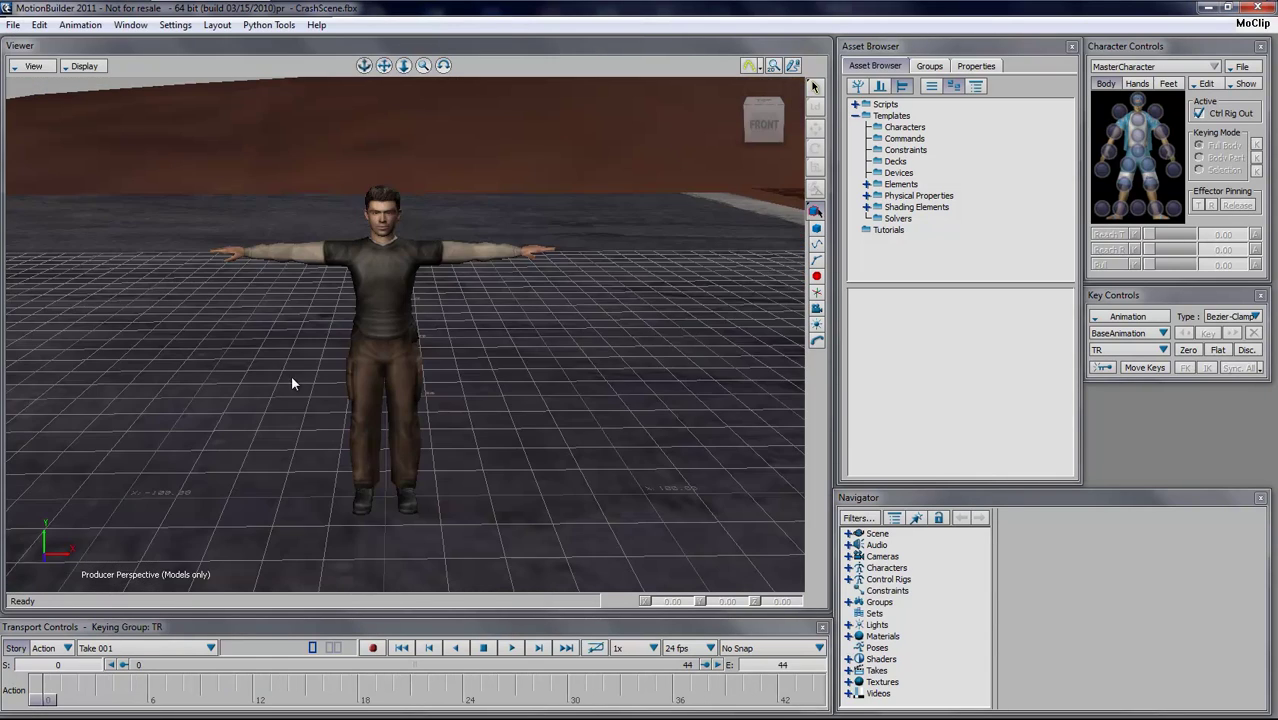
{"action": "left_click_drag", "start_coordinate": [317, 388], "coordinate": [452, 393], "text": "ctrl+shift"}
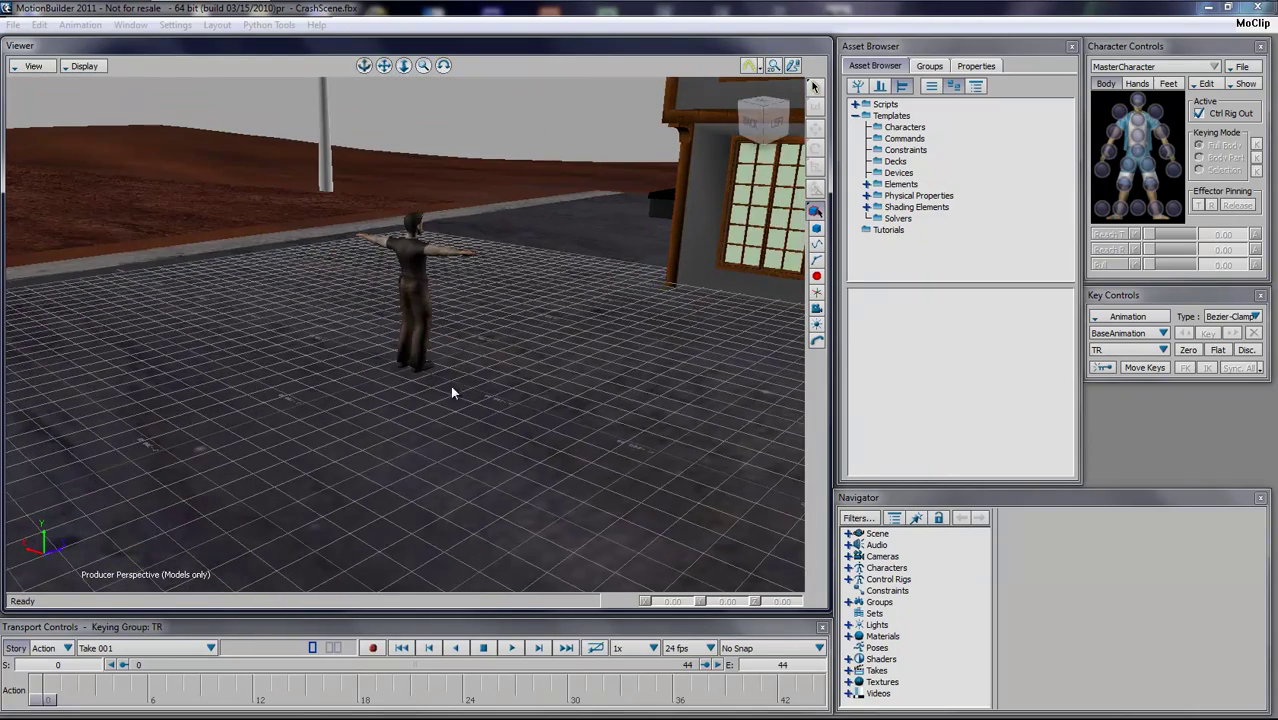
{"action": "left_click_drag", "start_coordinate": [411, 245], "coordinate": [476, 368]}
{"action": "left_click_drag", "start_coordinate": [540, 412], "coordinate": [159, 303]}
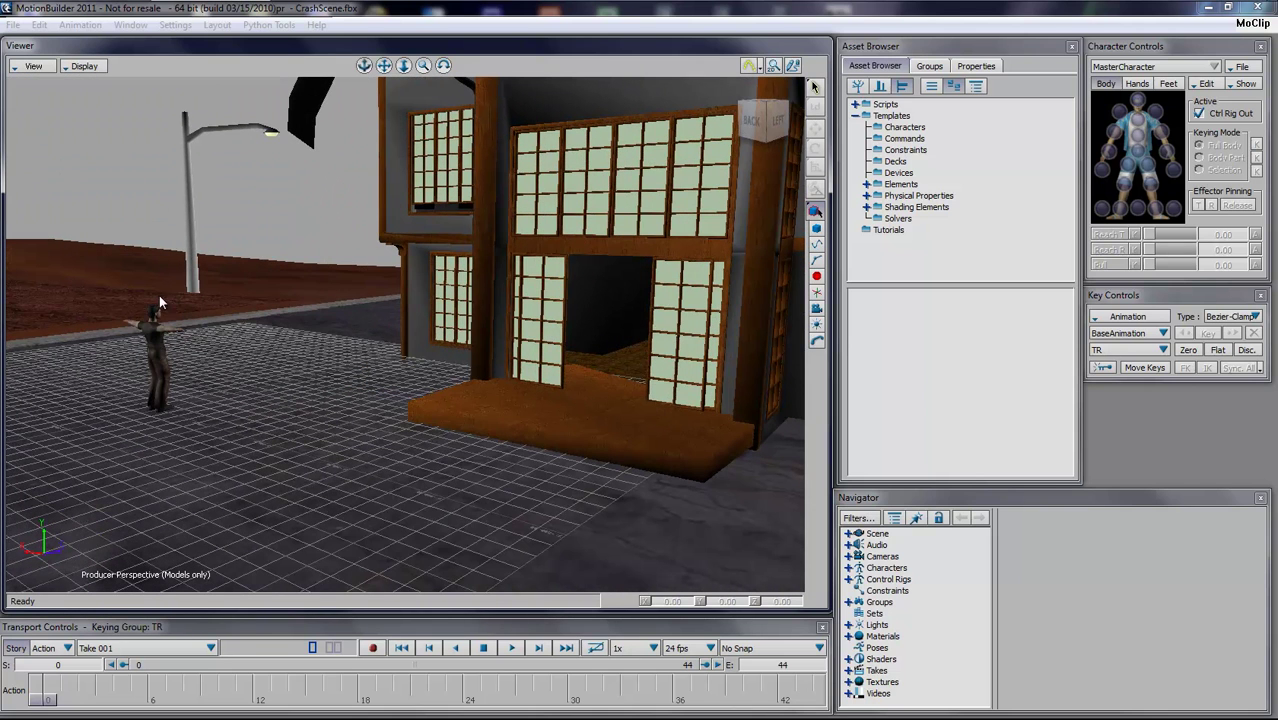
Launch MoClip and add the biped mascot character to the empty scene
{"action": "mouse_move", "coordinate": [310, 3]}
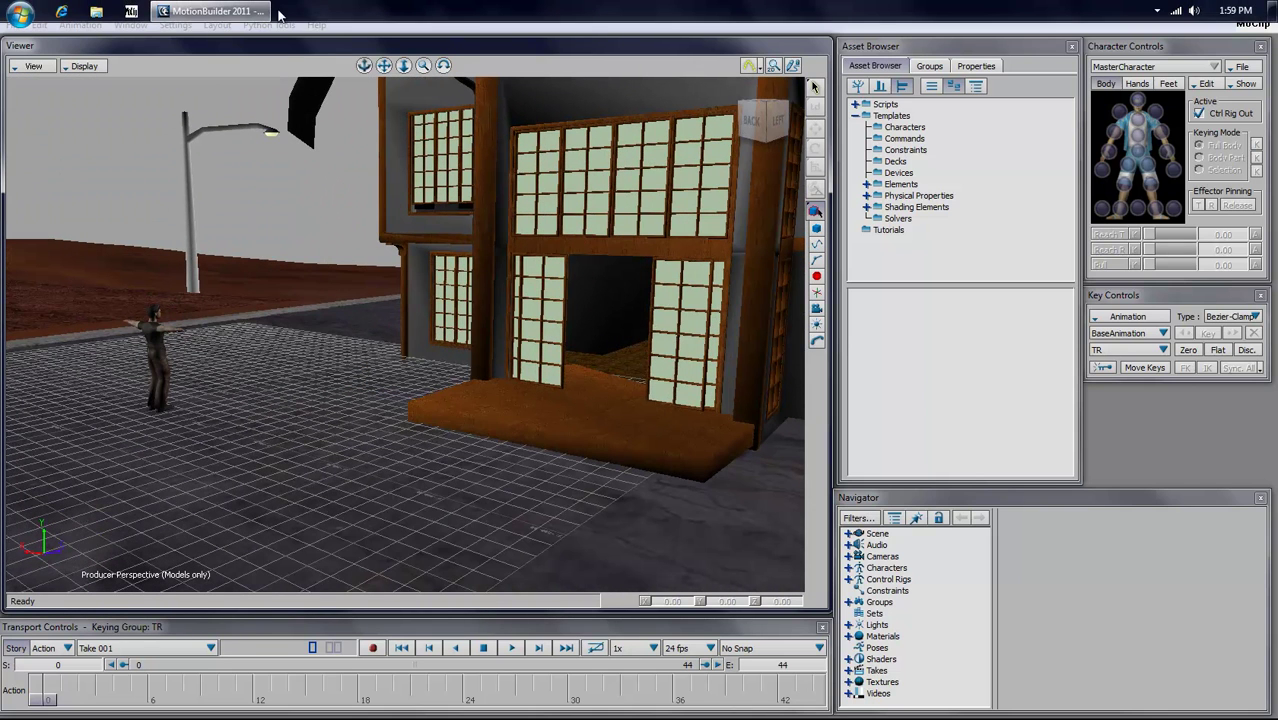
{"action": "left_click", "coordinate": [126, 10]}
{"action": "left_click", "coordinate": [128, 12]}
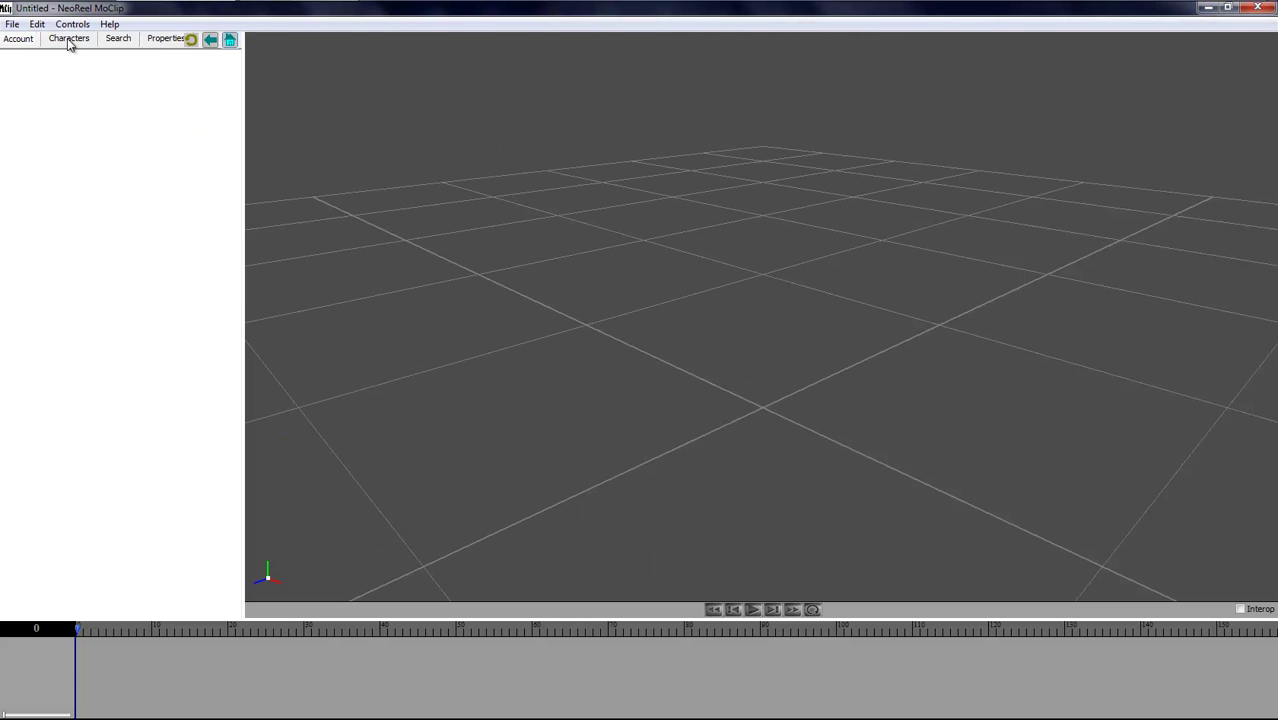
{"action": "left_click", "coordinate": [70, 40]}
{"action": "left_click", "coordinate": [66, 180]}
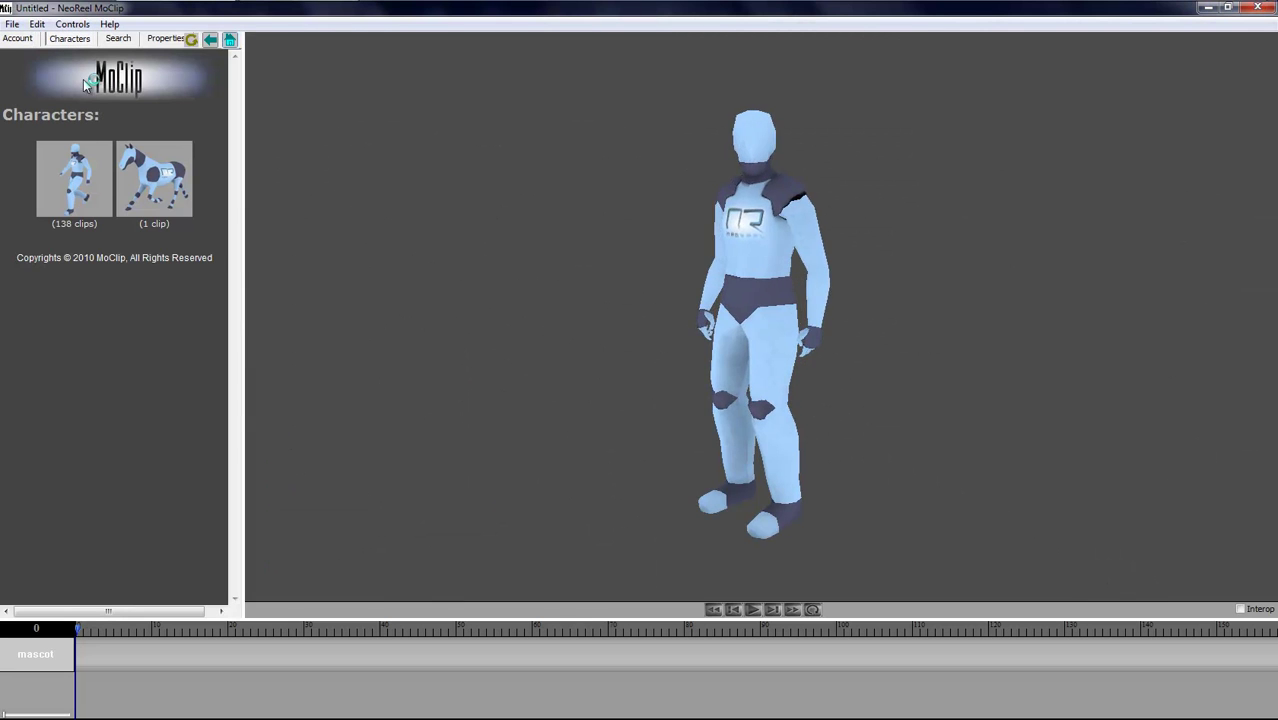
Show MoClip's clip search and resize its window to sit beside the MotionBuilder viewer
{"action": "left_click", "coordinate": [118, 38]}
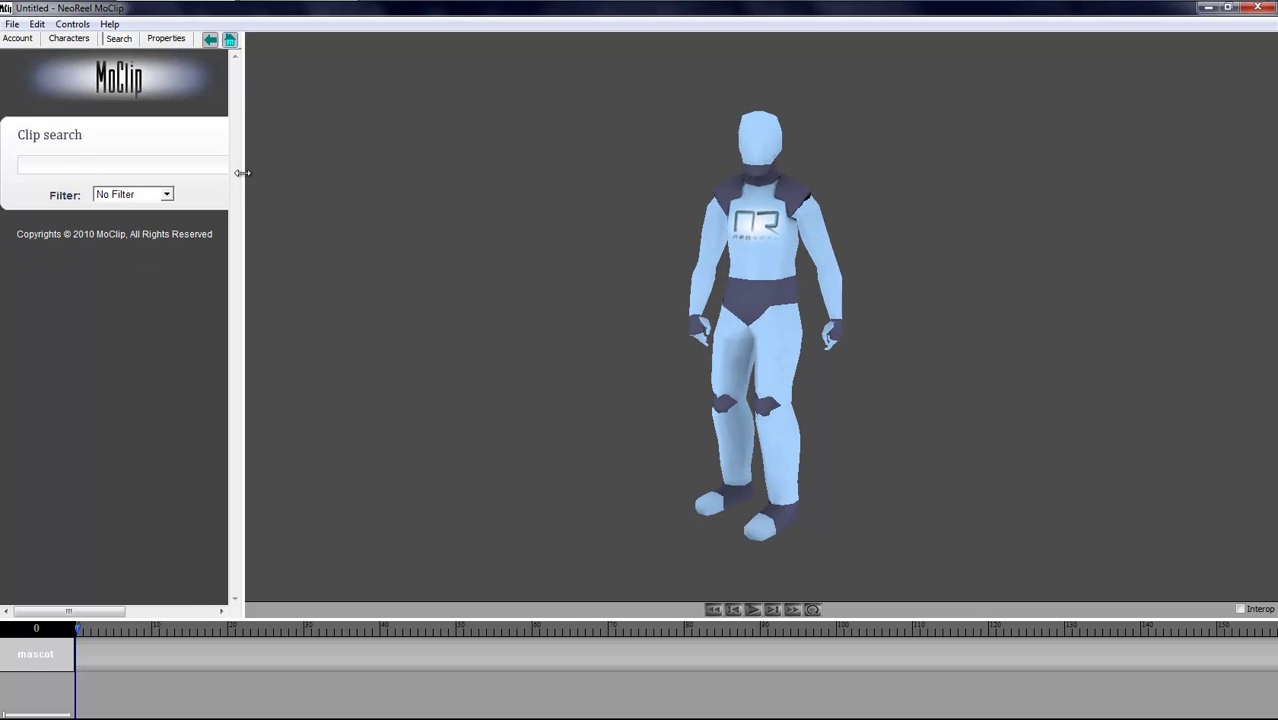
{"action": "double_click", "coordinate": [470, 8]}
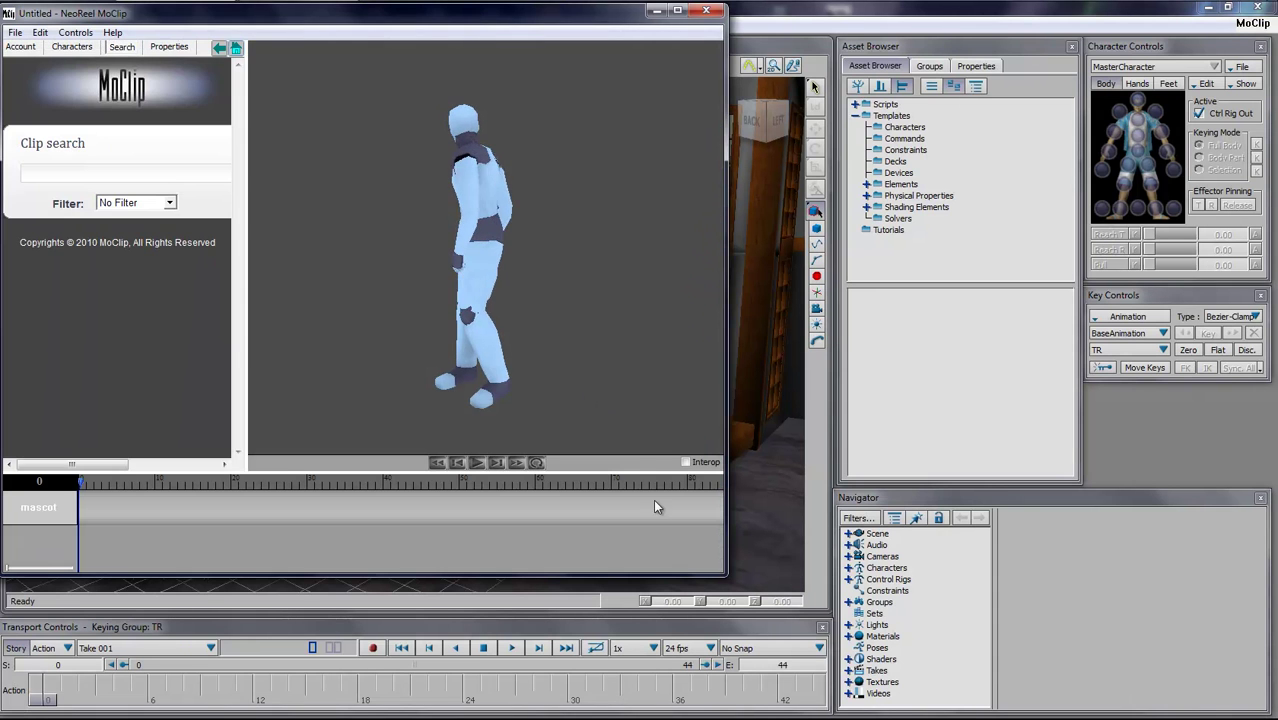
{"action": "left_click_drag", "start_coordinate": [725, 575], "coordinate": [695, 690]}
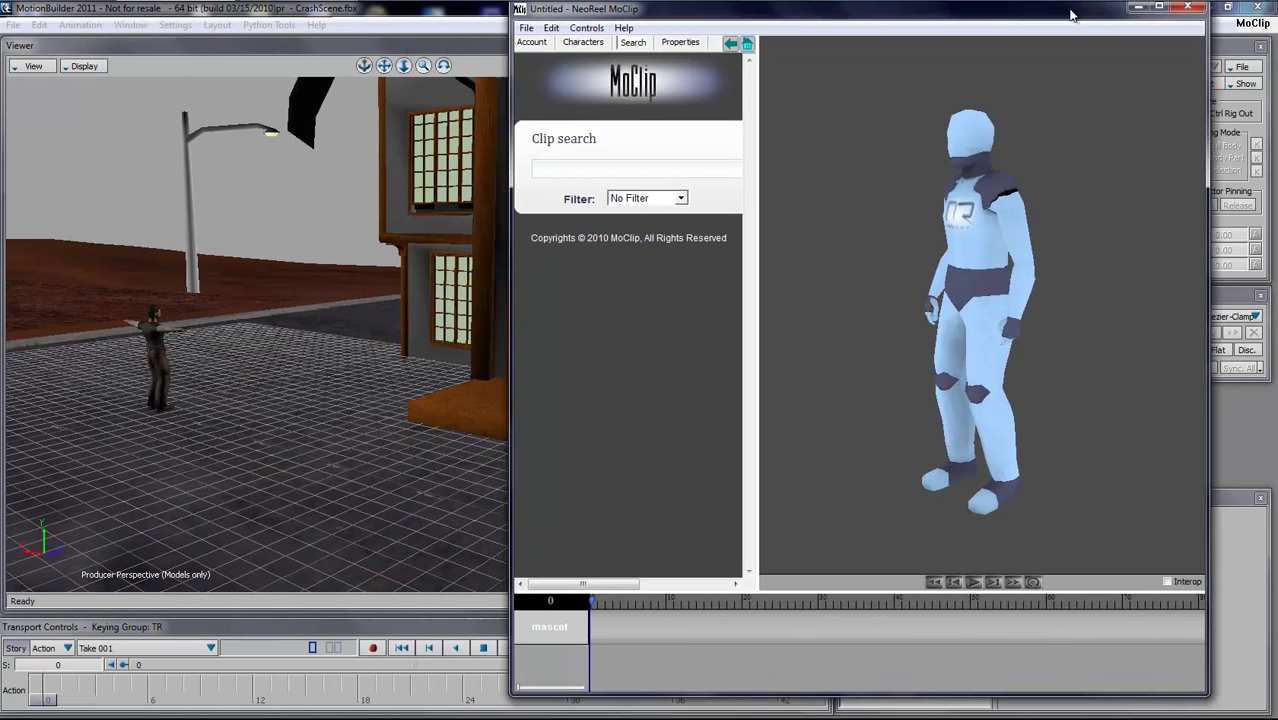
{"action": "left_click_drag", "start_coordinate": [1064, 20], "coordinate": [1128, 20]}
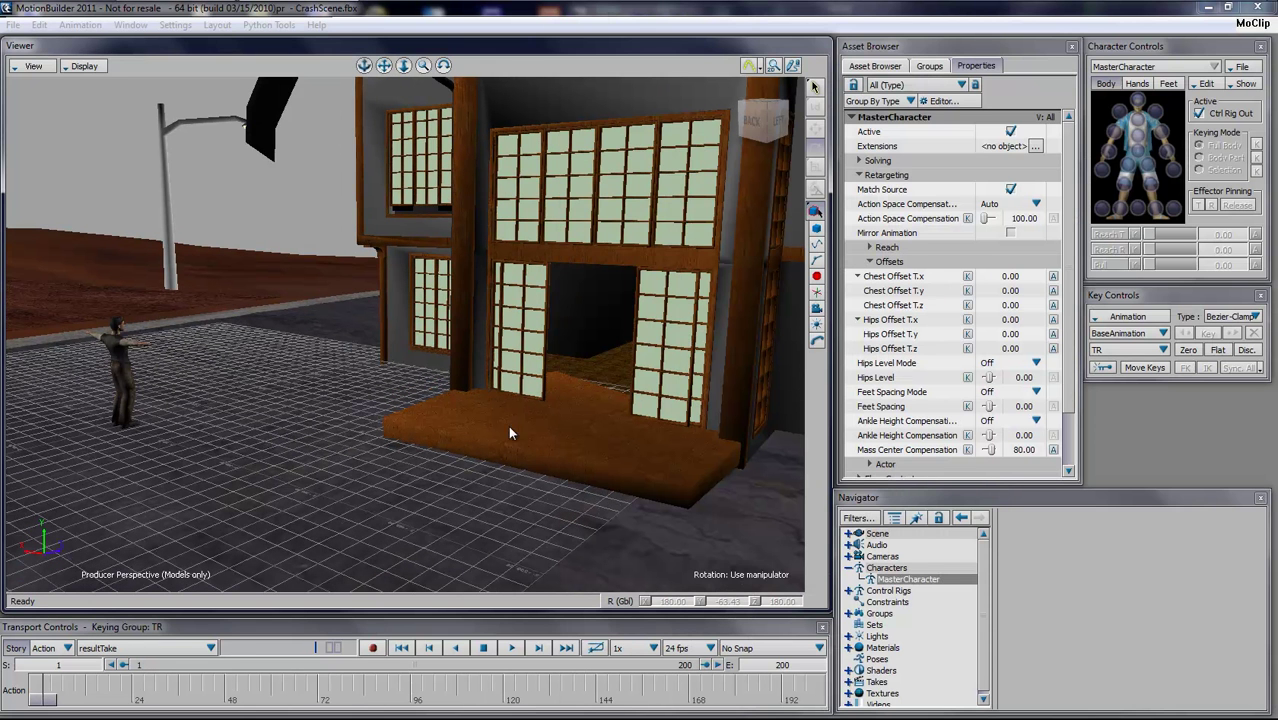
Export the MasterCharacter's proportions from MotionBuilder, overwriting Ian.nrp in the Demo folder
{"action": "left_click", "coordinate": [1253, 23]}
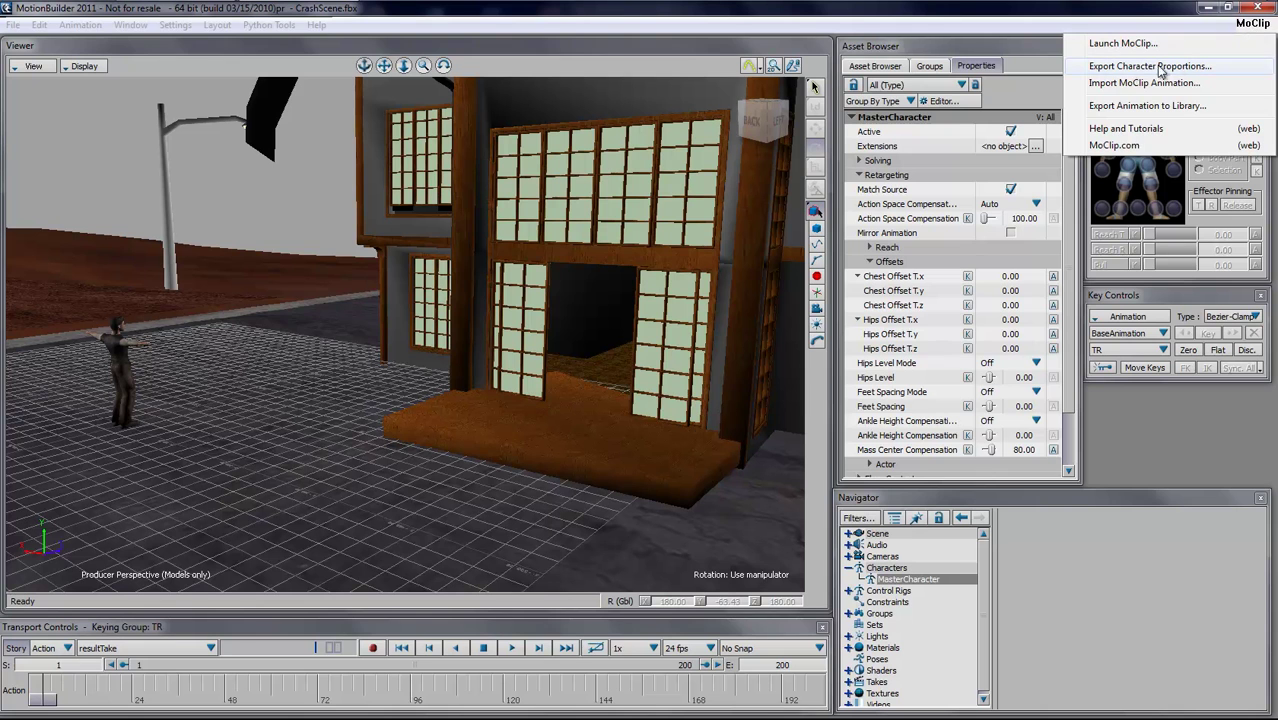
{"action": "left_click", "coordinate": [1110, 67]}
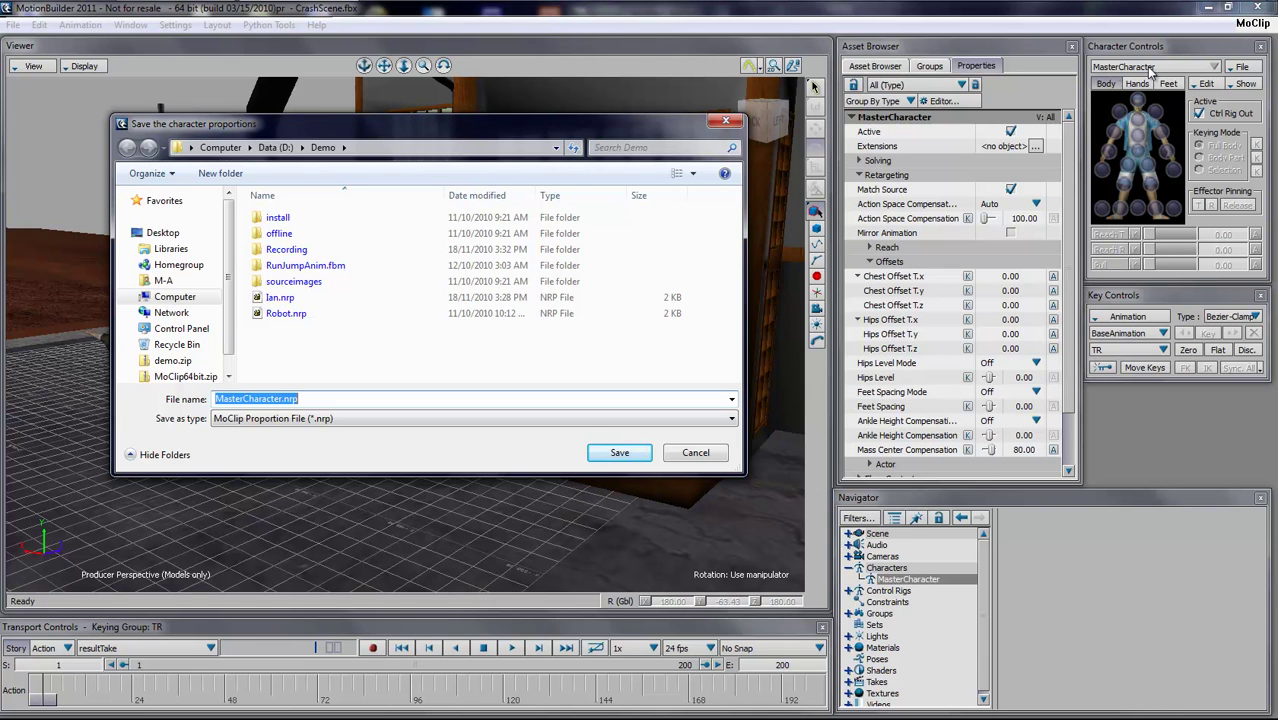
{"action": "left_click_drag", "start_coordinate": [344, 127], "coordinate": [390, 128]}
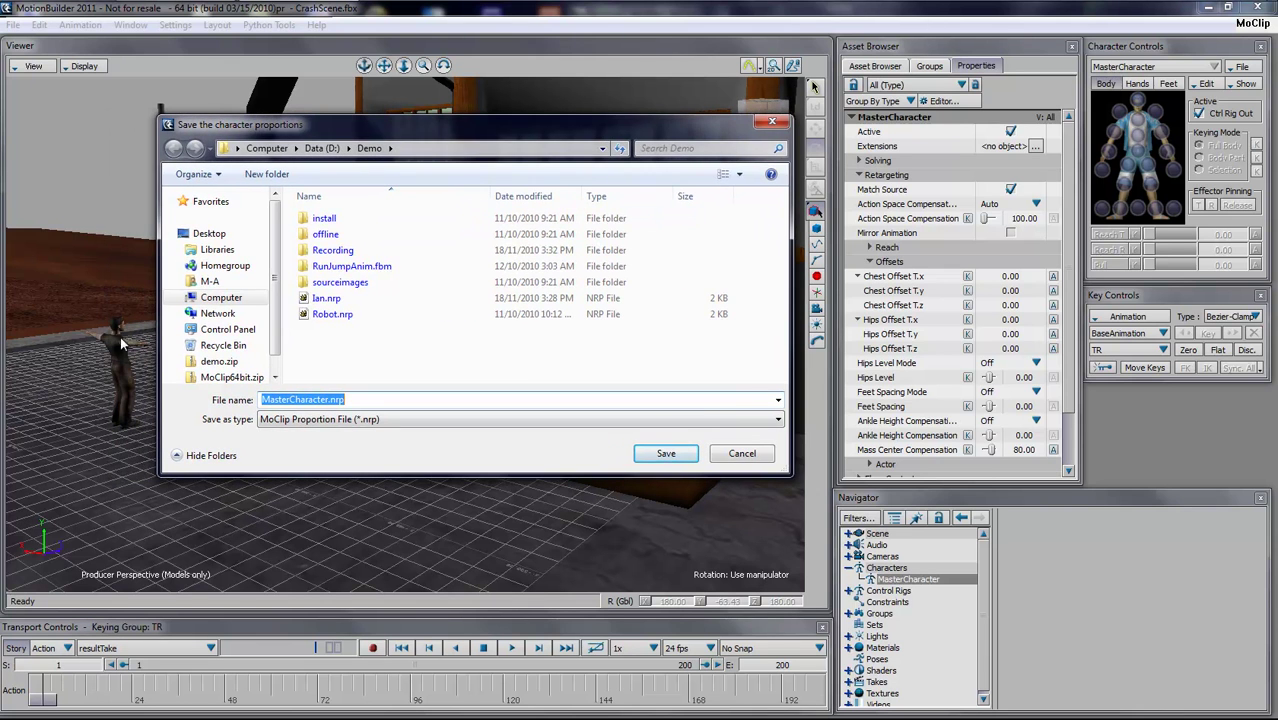
{"action": "double_click", "coordinate": [322, 300]}
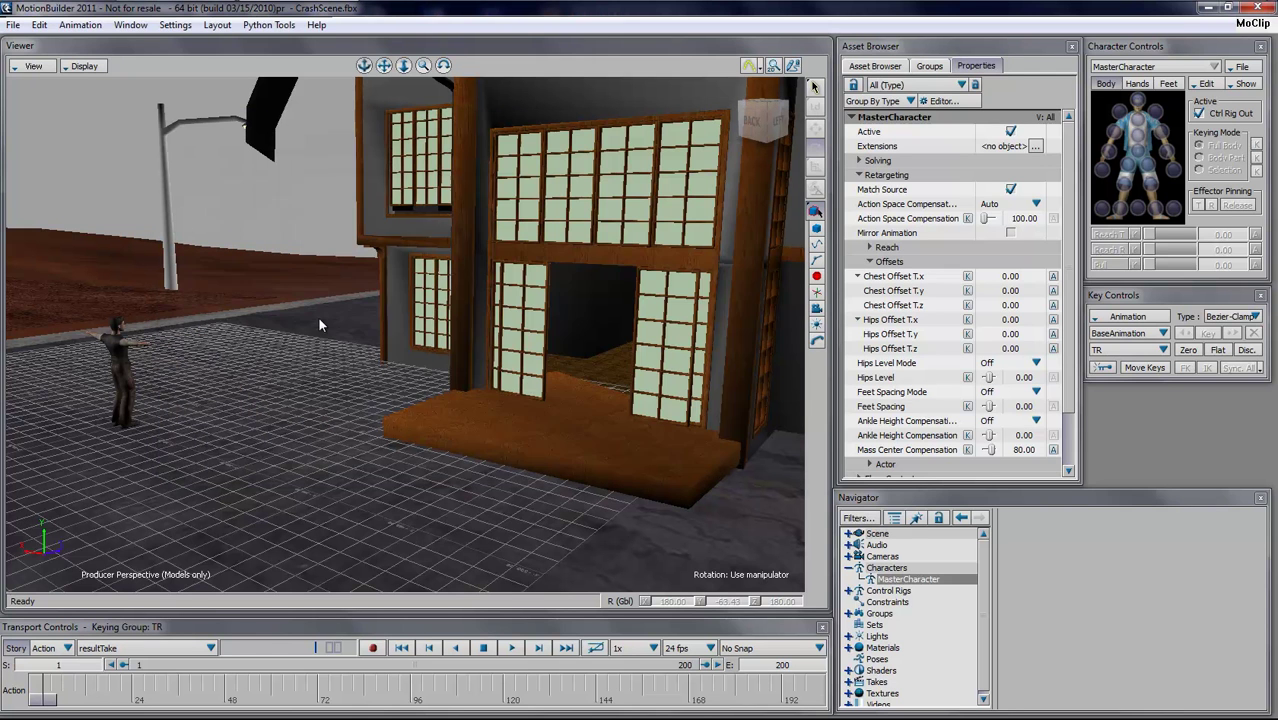
Switch to MoClip and load the proportions file Ian.nrp onto the mascot character
{"action": "key", "text": "alt+Tab"}
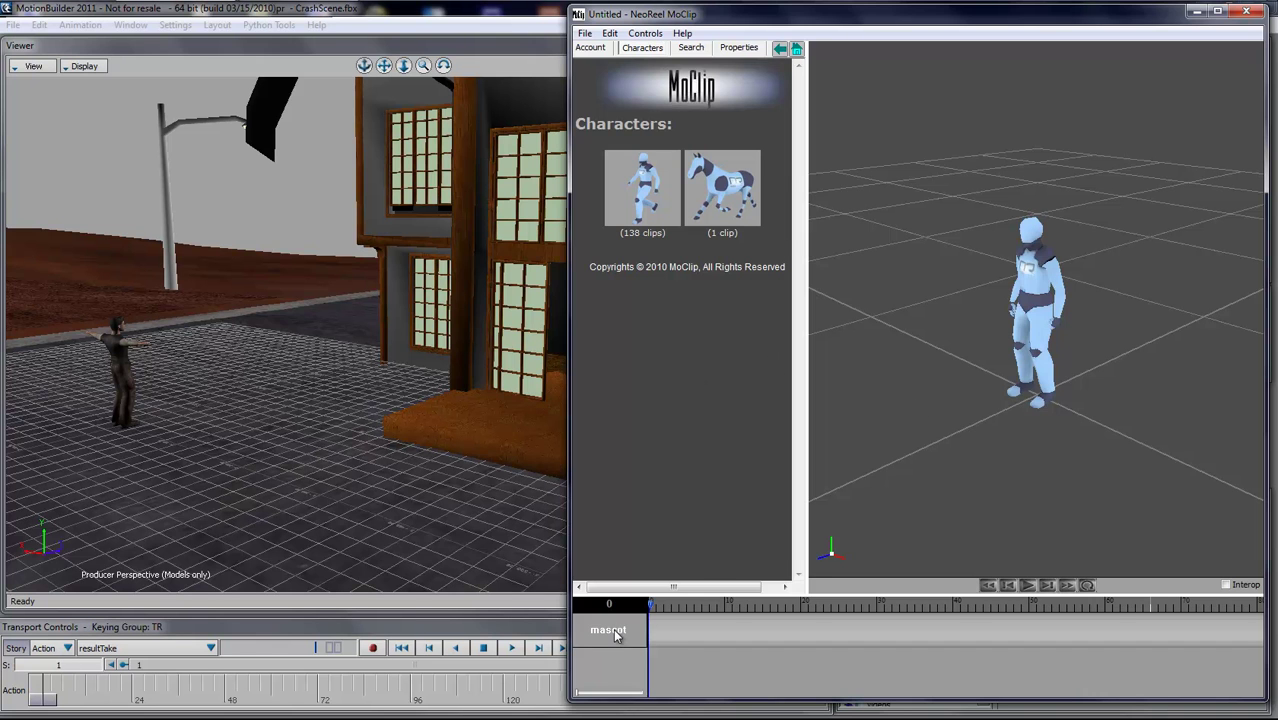
{"action": "left_click", "coordinate": [610, 631]}
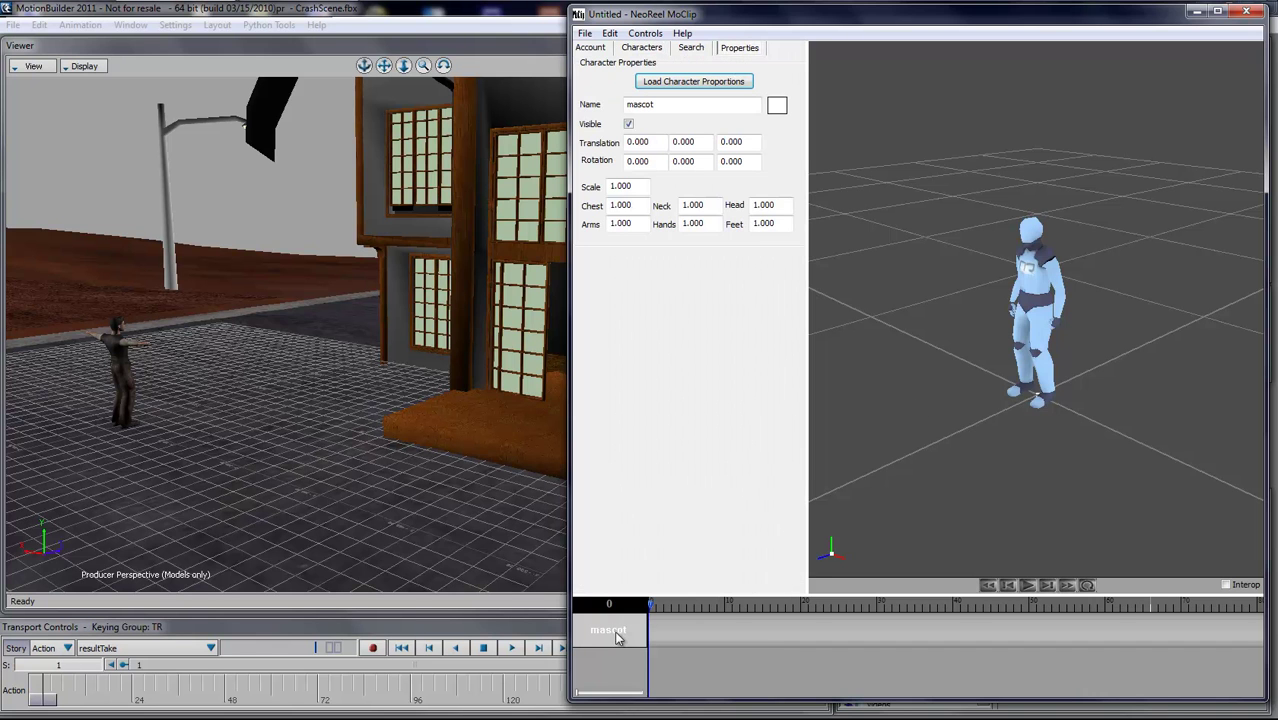
{"action": "left_click", "coordinate": [673, 81]}
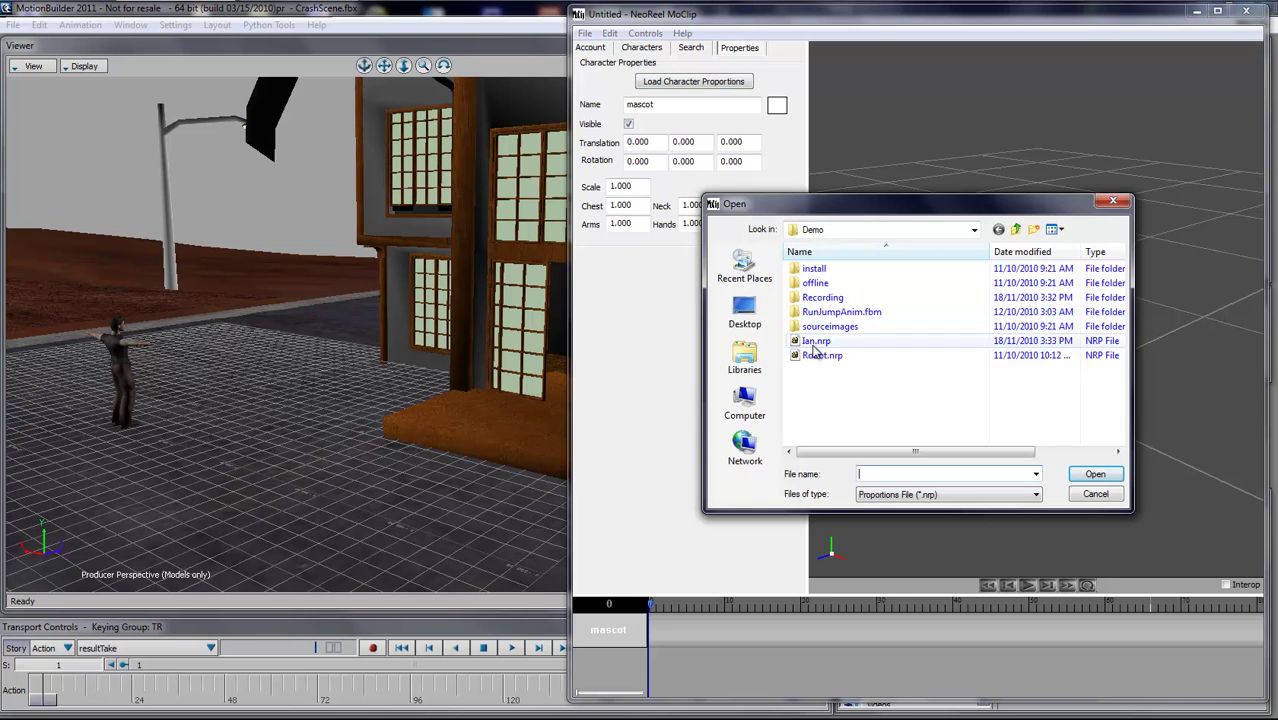
{"action": "double_click", "coordinate": [816, 341]}
{"action": "scroll", "coordinate": [950, 440], "scroll_direction": "down", "scroll_amount": 5}
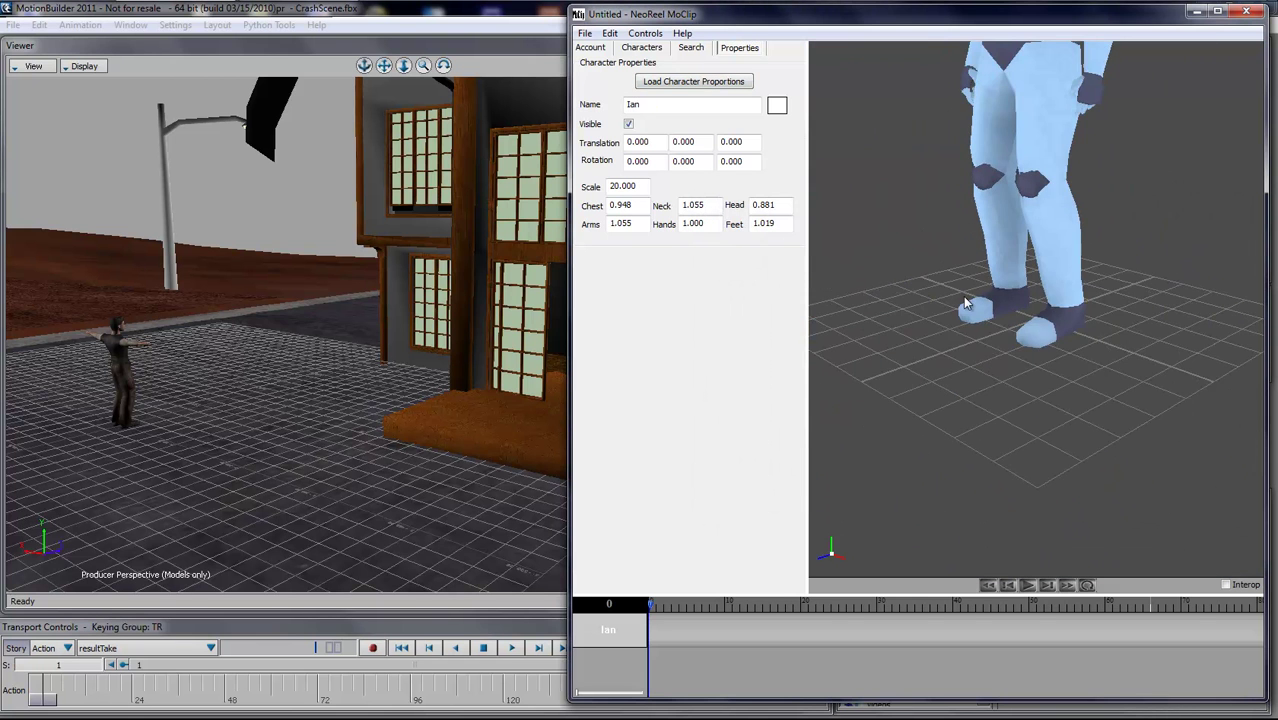
Turn on Interop in MoClip and bring the MotionBuilder crash scene forward to view the linked character
{"action": "middle_click_drag", "start_coordinate": [963, 296], "coordinate": [978, 395]}
{"action": "scroll", "coordinate": [981, 364], "scroll_direction": "down", "scroll_amount": 3}
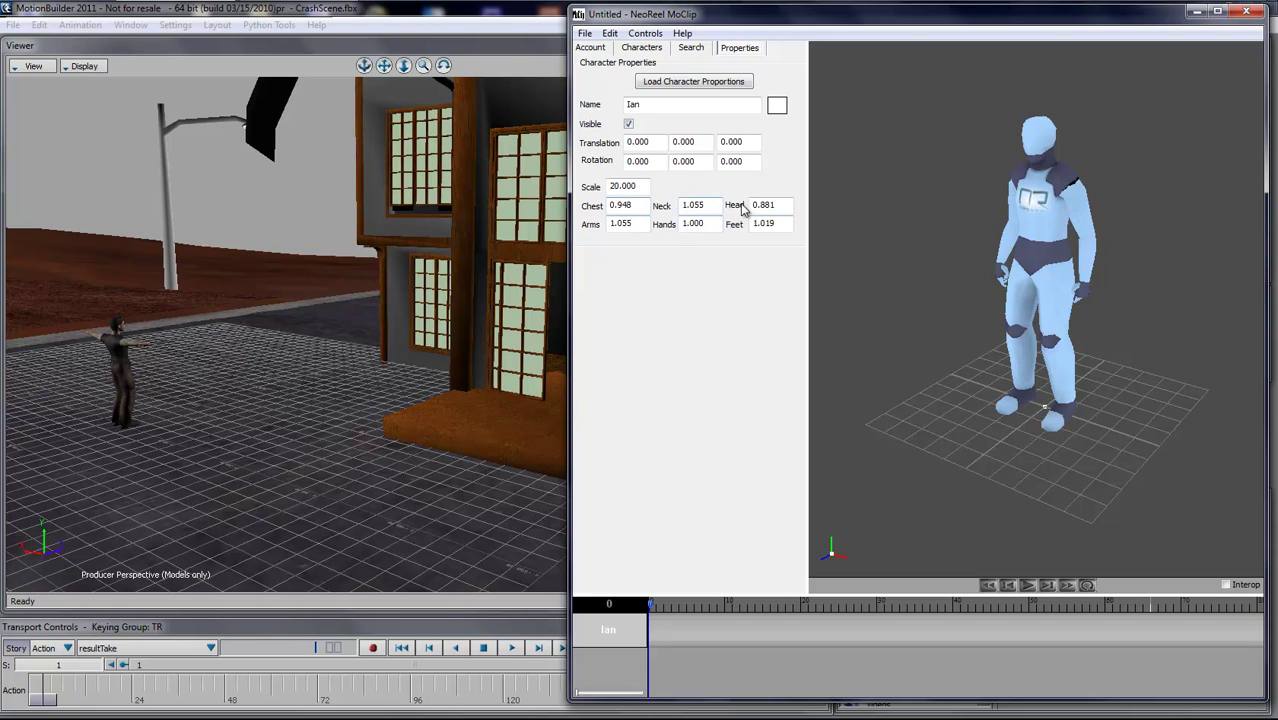
{"action": "left_click", "coordinate": [1226, 584]}
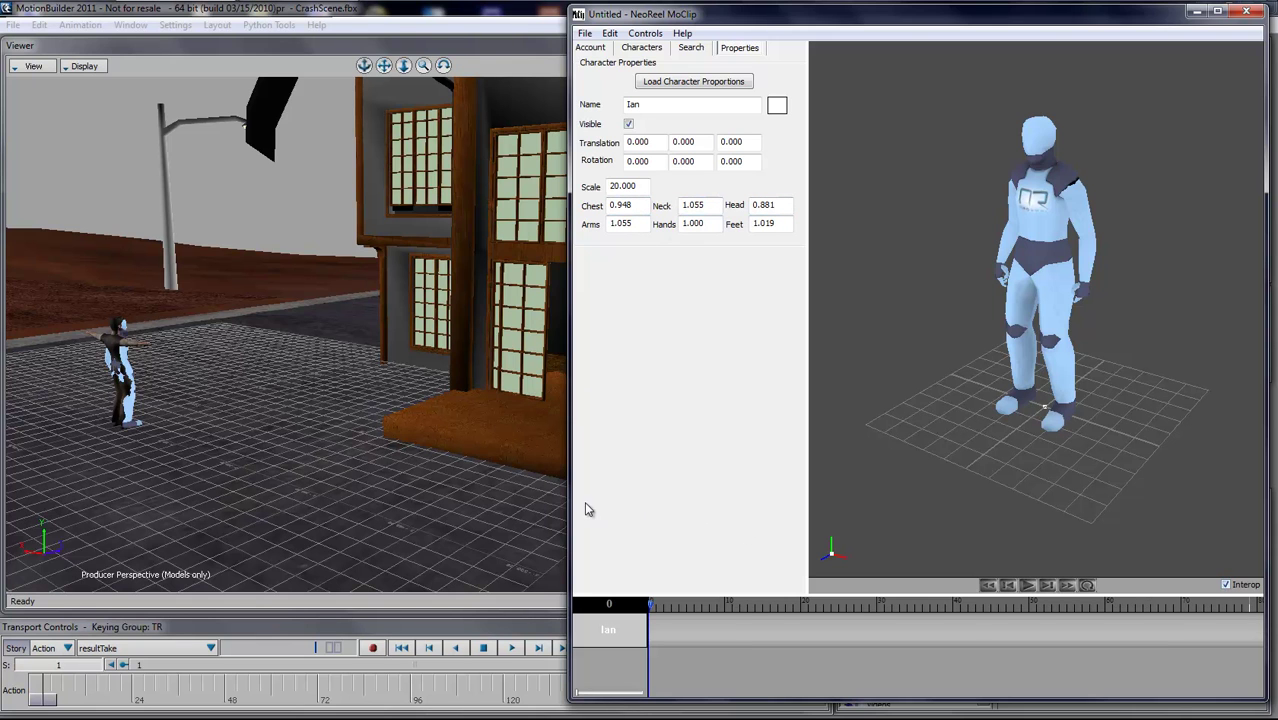
{"action": "left_click", "coordinate": [168, 410]}
{"action": "left_click_drag", "start_coordinate": [174, 456], "coordinate": [227, 557], "text": "ctrl"}
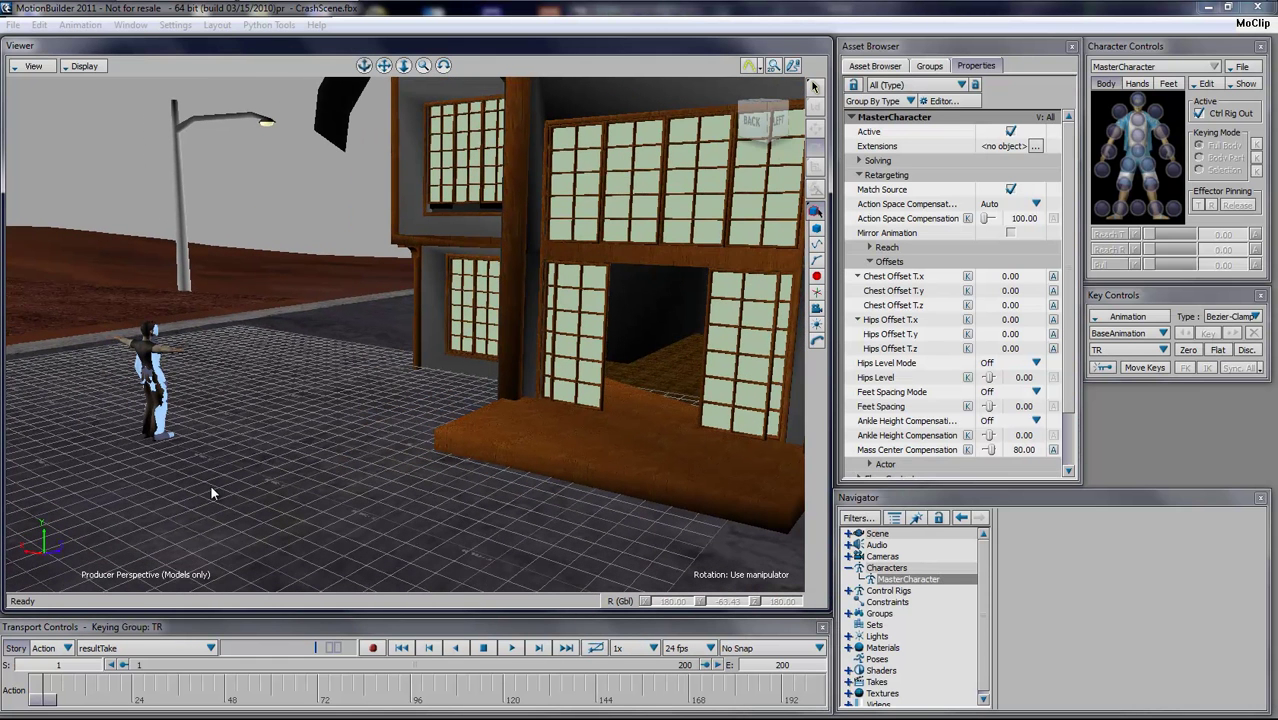
Switch to MoClip and search the clip library for "boom"
{"action": "key", "text": "alt+Tab"}
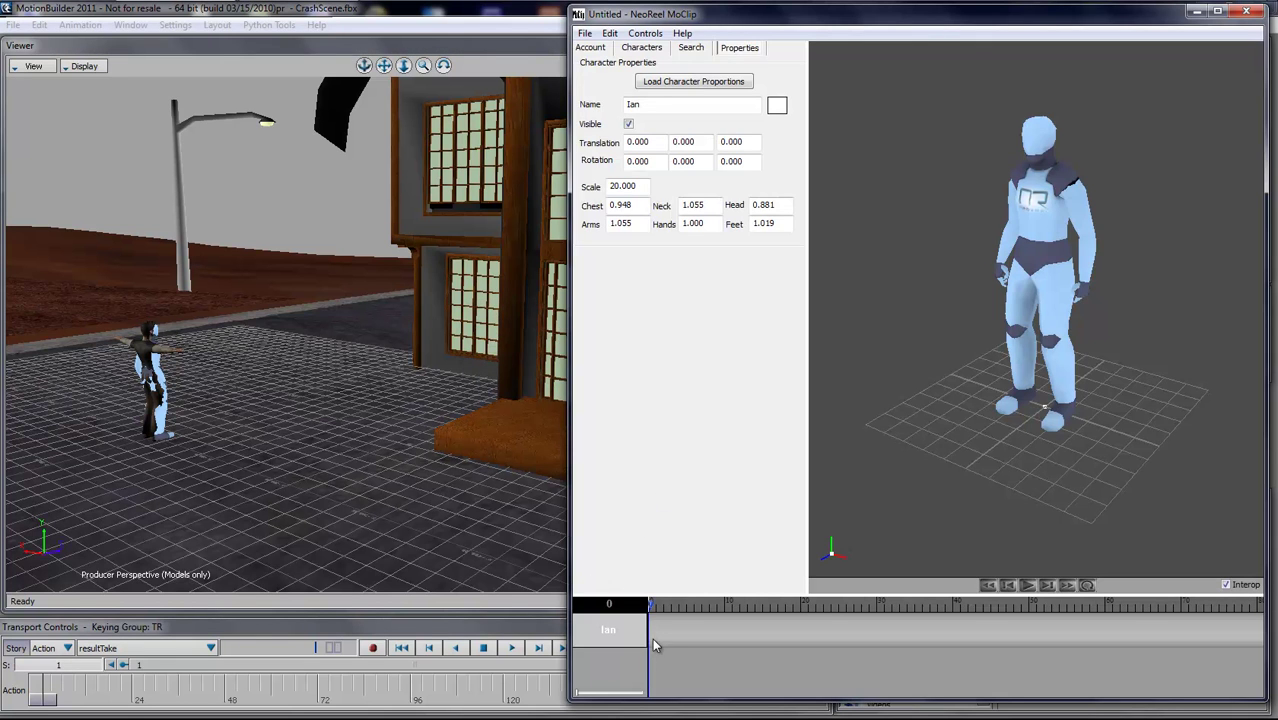
{"action": "left_click", "coordinate": [692, 50]}
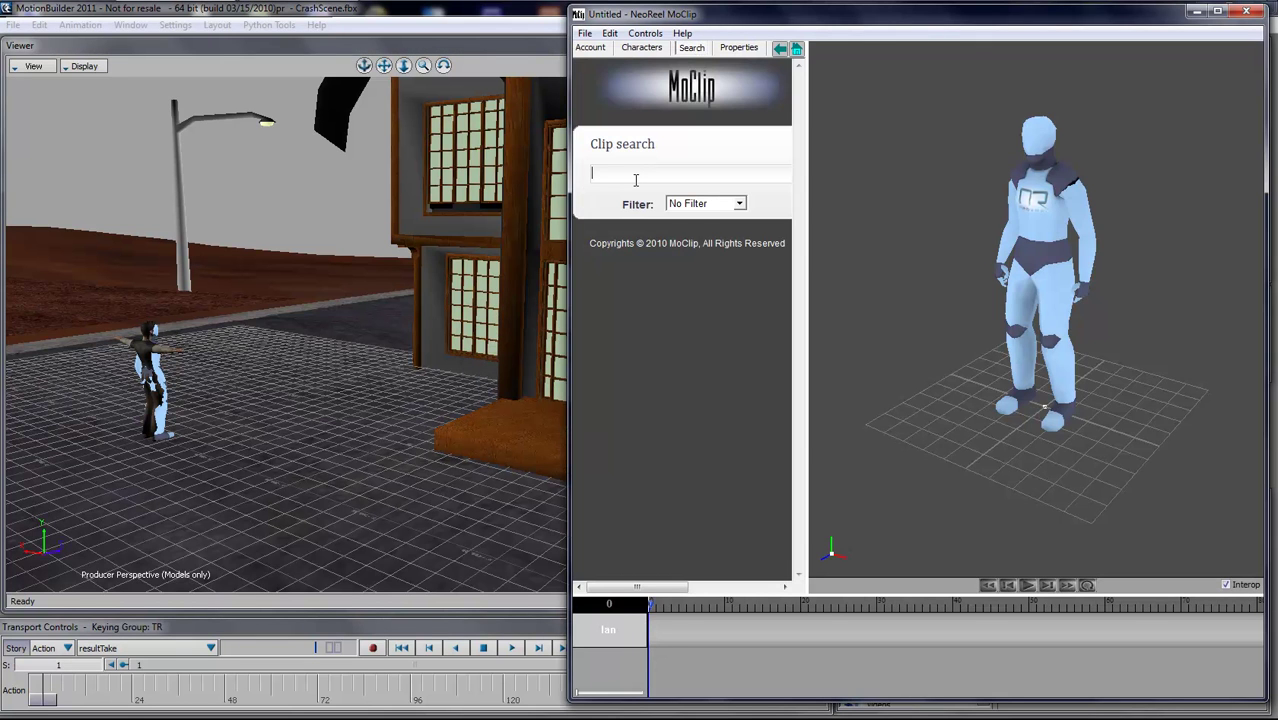
{"action": "type", "text": "boom\\"}
{"action": "key", "text": "Return"}
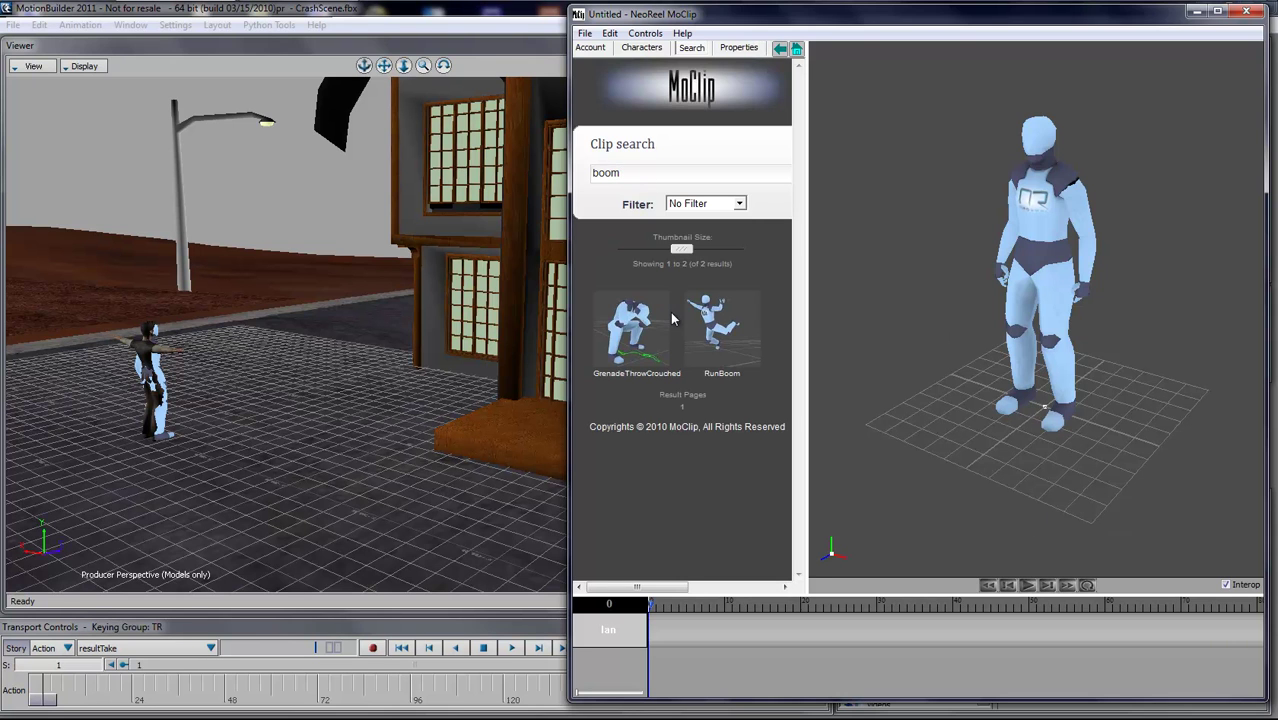
Add the RunBoom clip to Ian's track at frame 0
{"action": "left_click", "coordinate": [716, 334]}
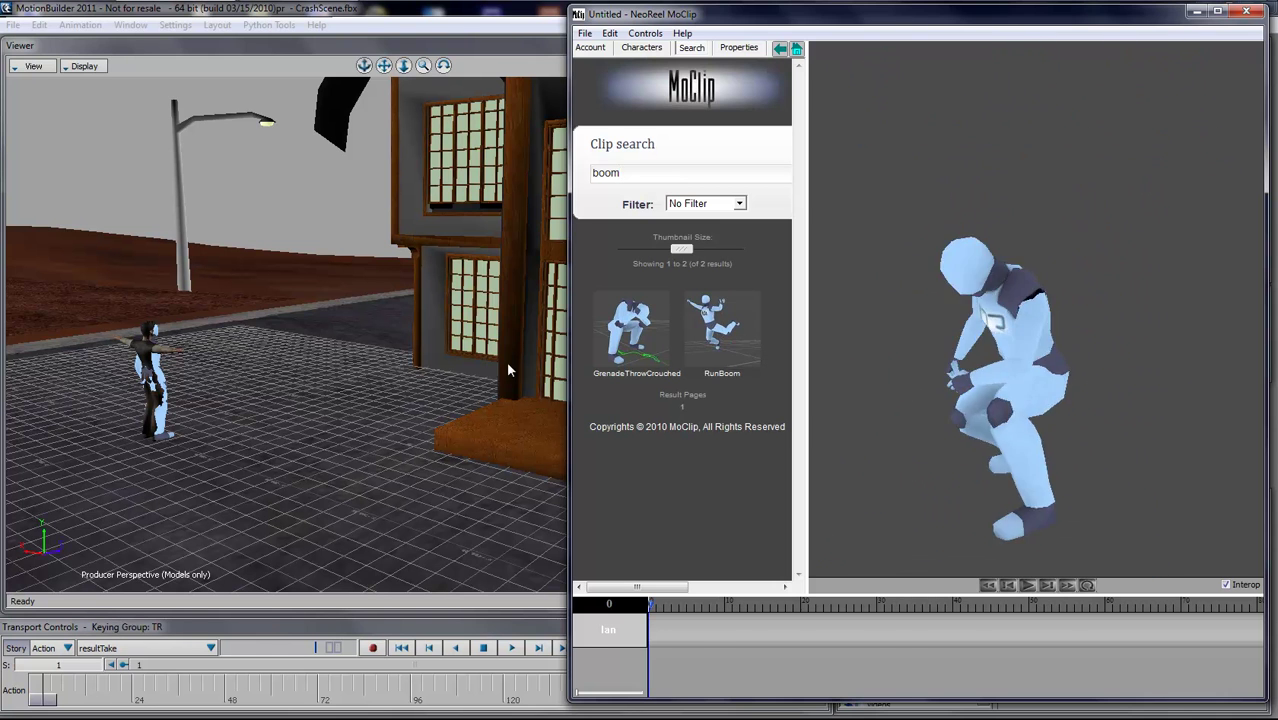
{"action": "left_click", "coordinate": [447, 370]}
{"action": "left_click_drag", "start_coordinate": [593, 400], "coordinate": [531, 403], "text": "shift"}
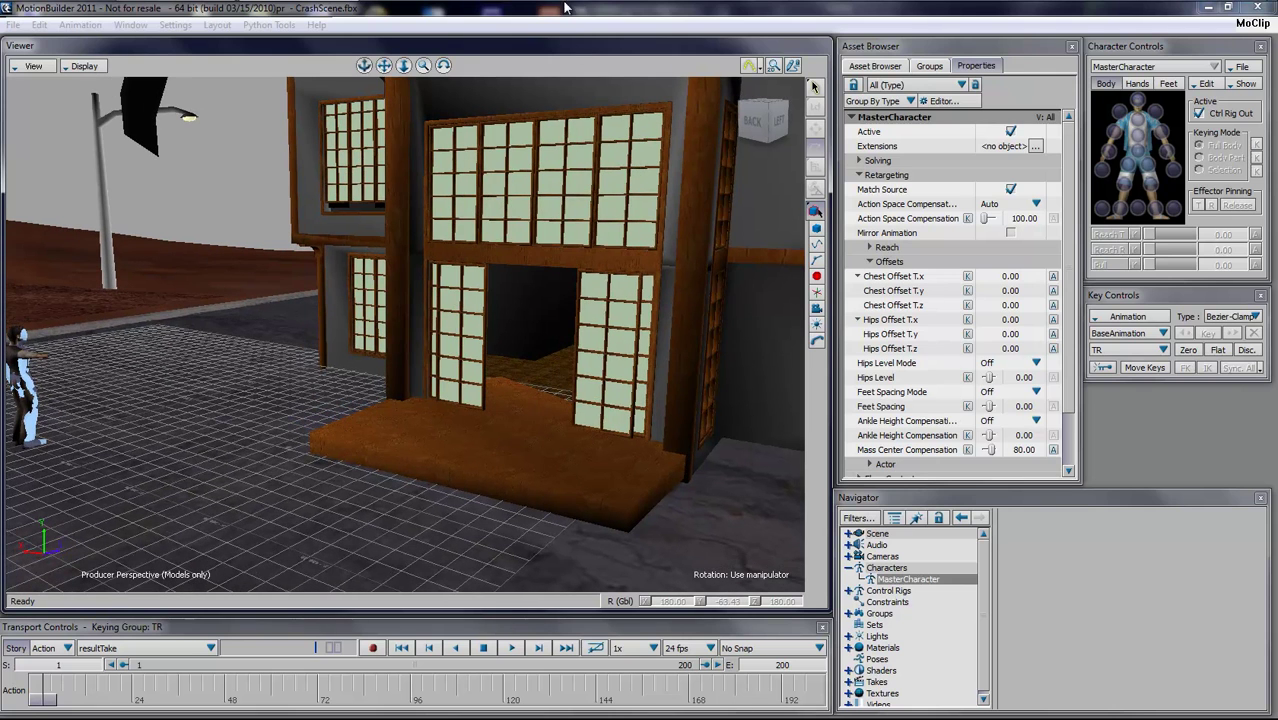
{"action": "mouse_move", "coordinate": [528, 4]}
{"action": "left_click", "coordinate": [170, 12]}
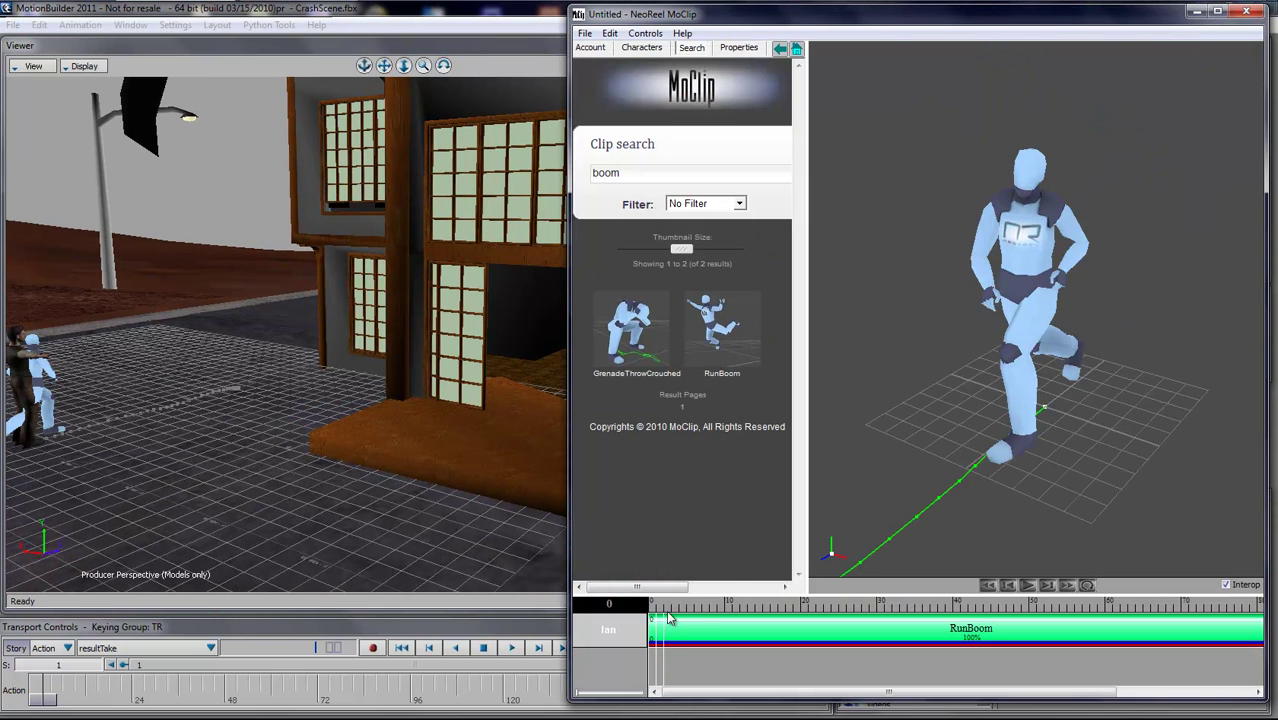
In MotionBuilder, move the RunBoom clip onto the porch in front of the doorway, at about X -397.57, Y 20.19, Z 290.47
{"action": "left_click", "coordinate": [390, 496]}
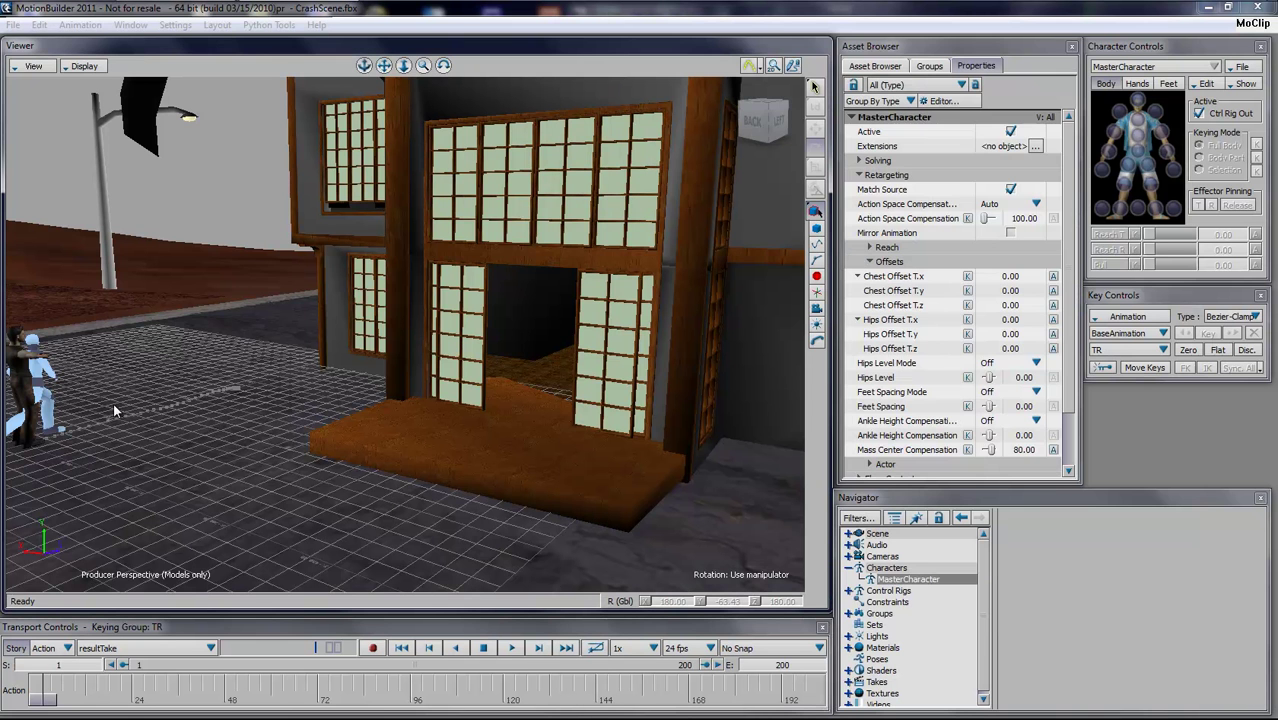
{"action": "left_click", "coordinate": [110, 417]}
{"action": "left_click_drag", "start_coordinate": [110, 423], "coordinate": [46, 494], "text": "shift"}
{"action": "left_click", "coordinate": [138, 438]}
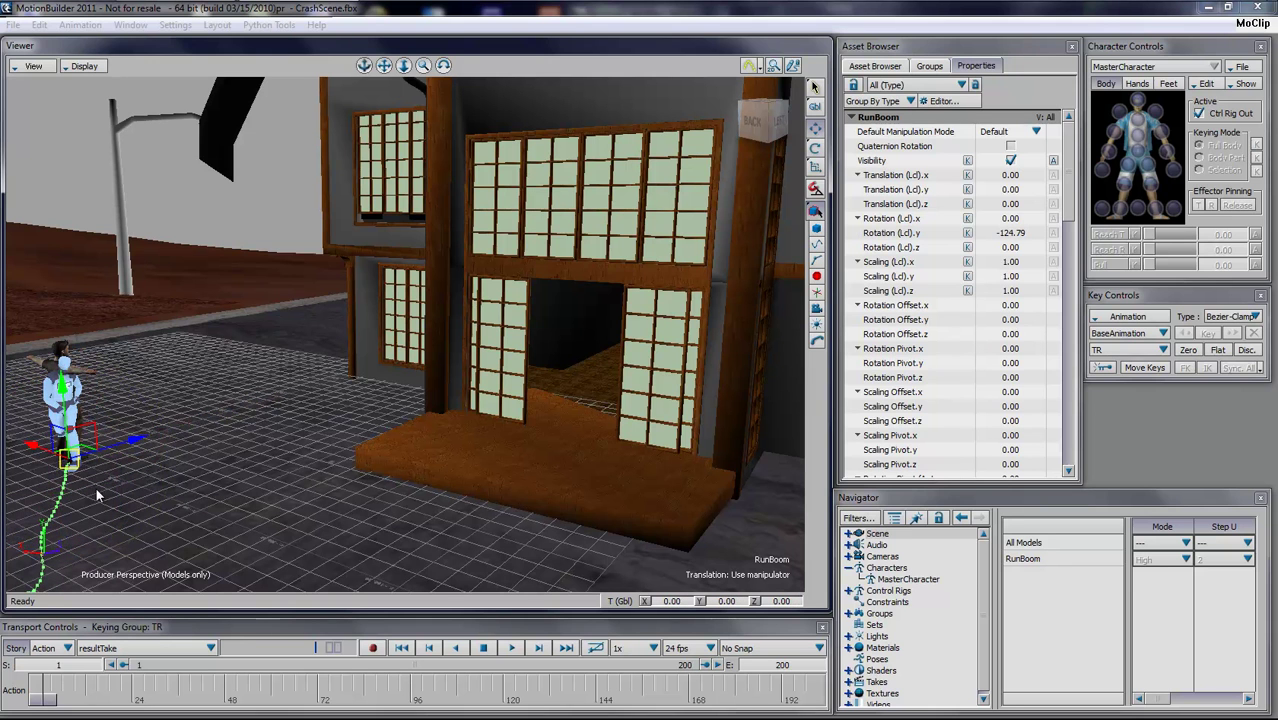
{"action": "left_click_drag", "start_coordinate": [97, 494], "coordinate": [603, 378]}
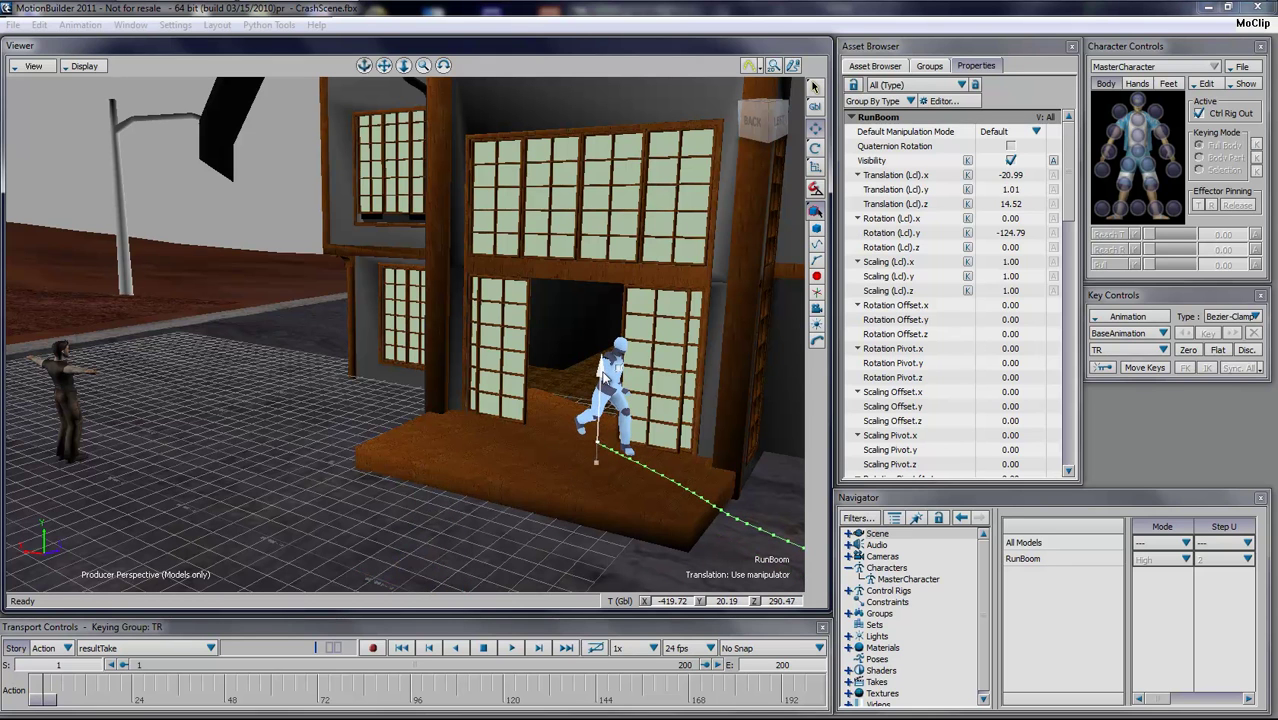
{"action": "left_click_drag", "start_coordinate": [538, 430], "coordinate": [515, 425]}
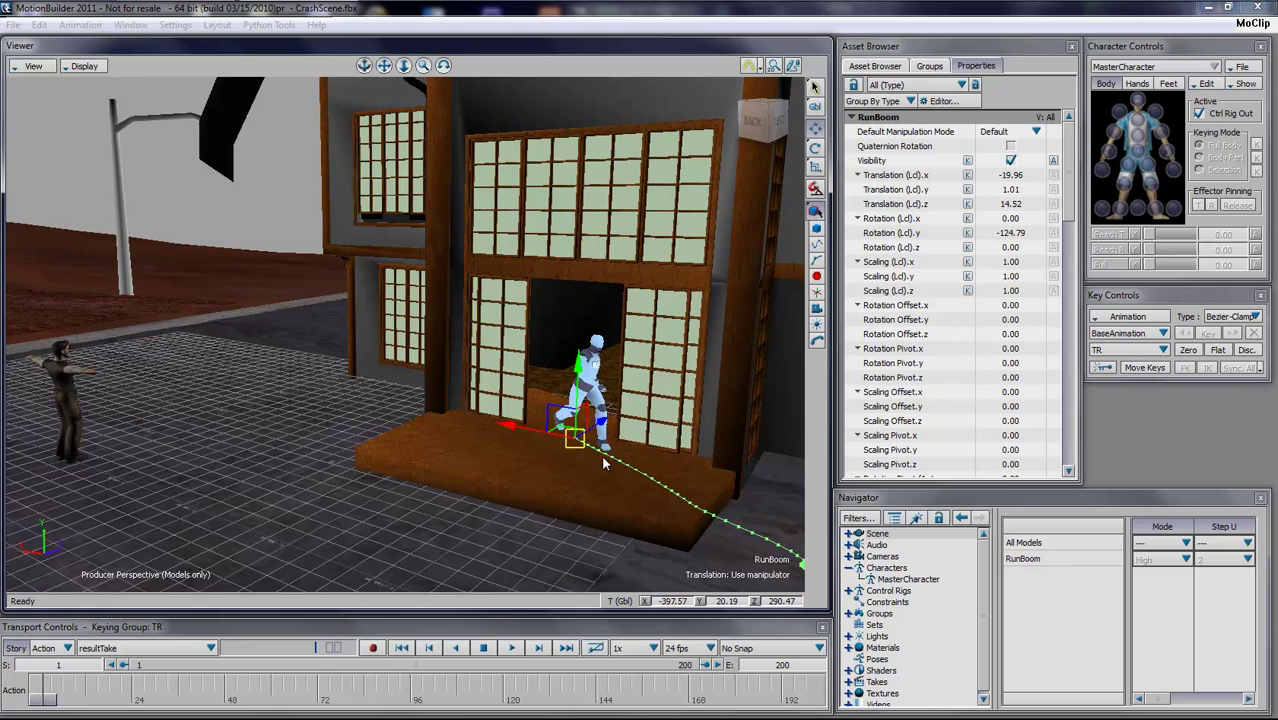
{"action": "left_click_drag", "start_coordinate": [603, 463], "coordinate": [571, 466], "text": "ctrl+shift"}
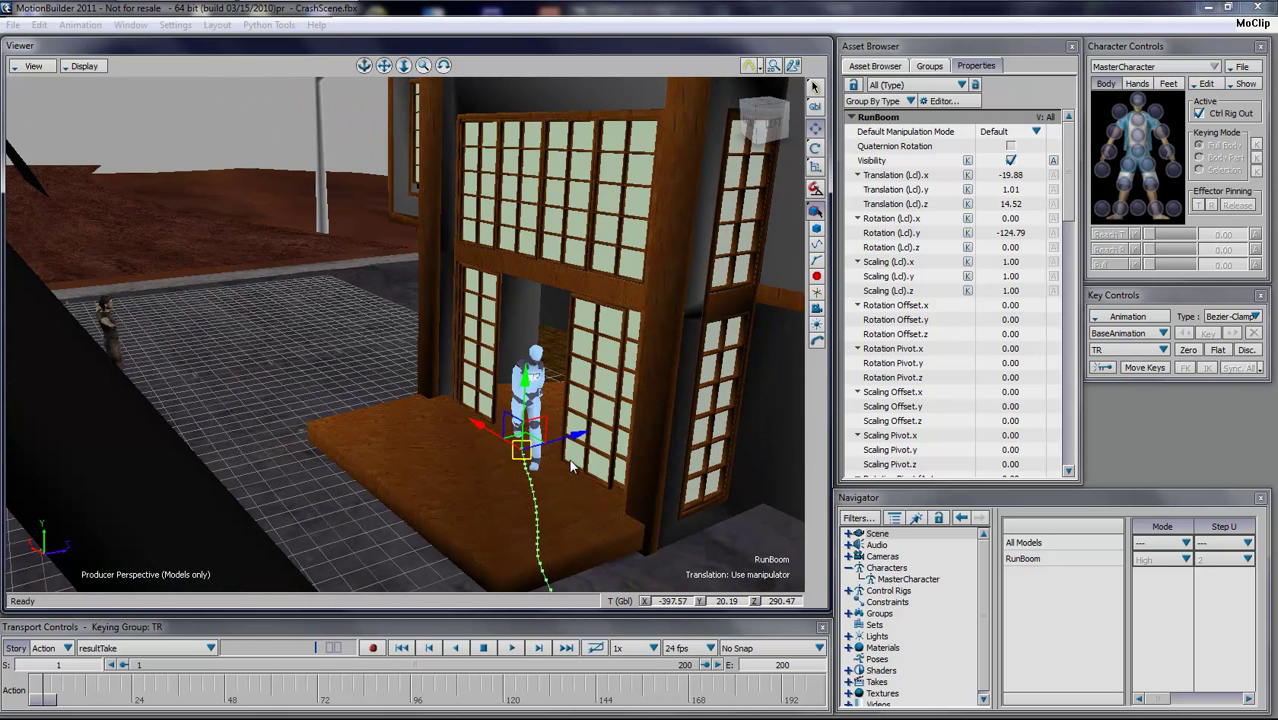
Switch to MoClip and search the clip library for "dash"
{"action": "key", "text": "alt+Tab"}
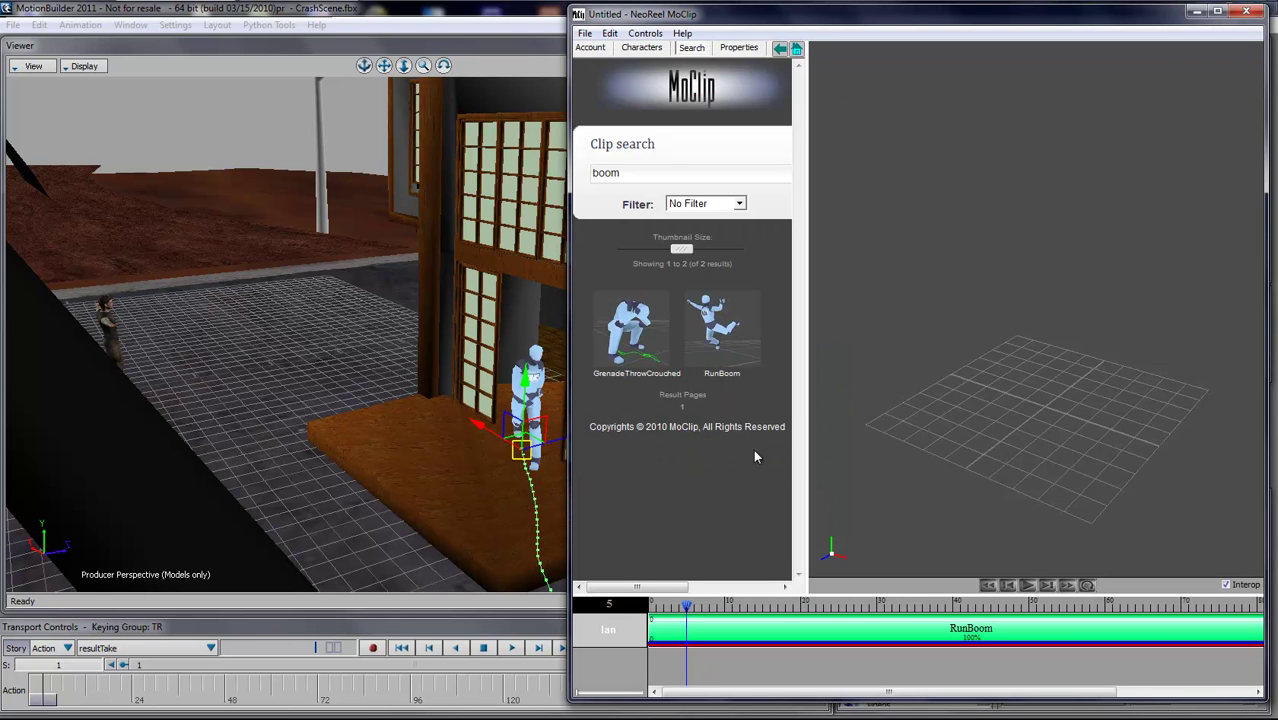
{"action": "double_click", "coordinate": [628, 172]}
{"action": "type", "text": "dash"}
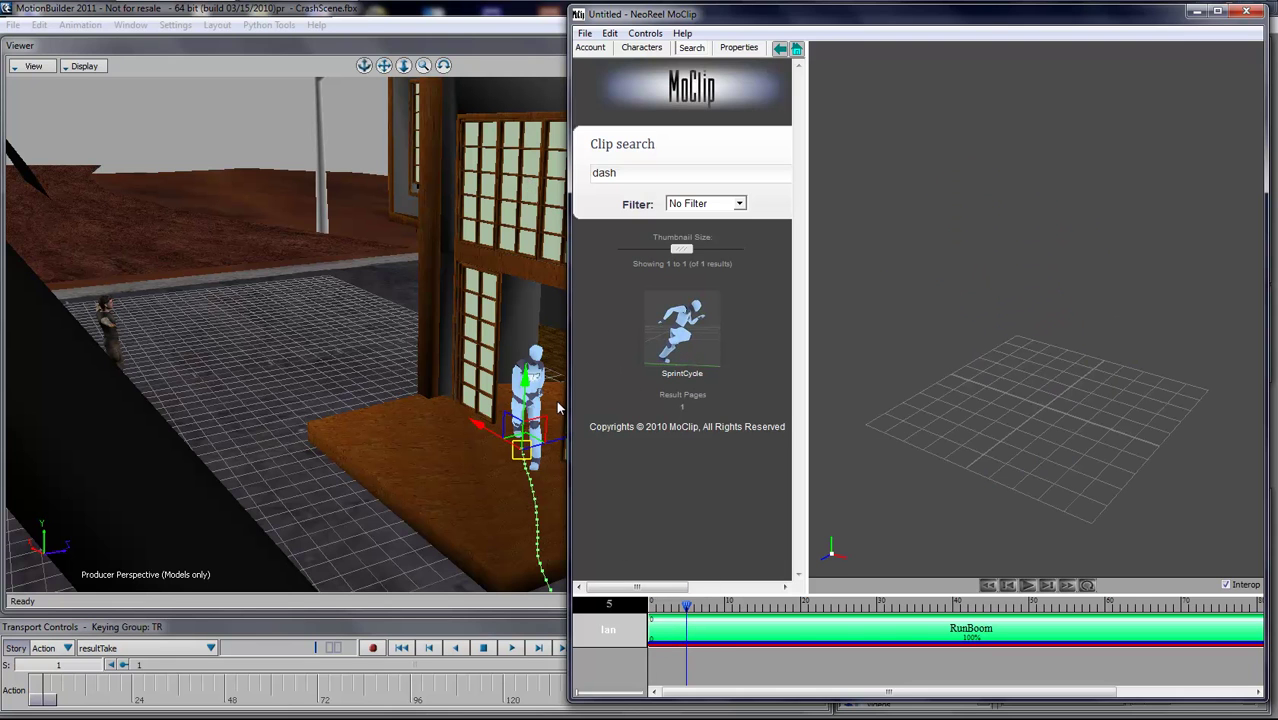
In MotionBuilder, set the RunBoom clip's Start to 6 and check its timing against the crash up to frame 31
{"action": "left_click", "coordinate": [422, 445]}
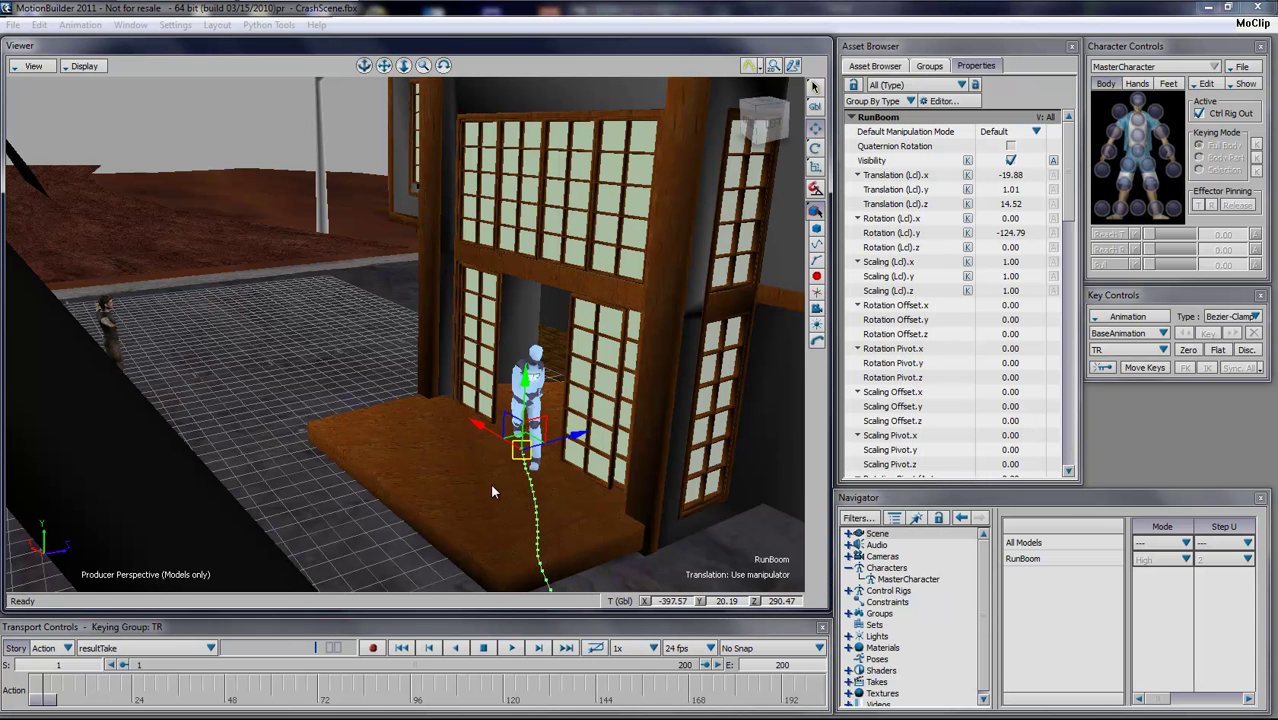
{"action": "left_click_drag", "start_coordinate": [490, 488], "coordinate": [570, 515], "text": "ctrl+shift"}
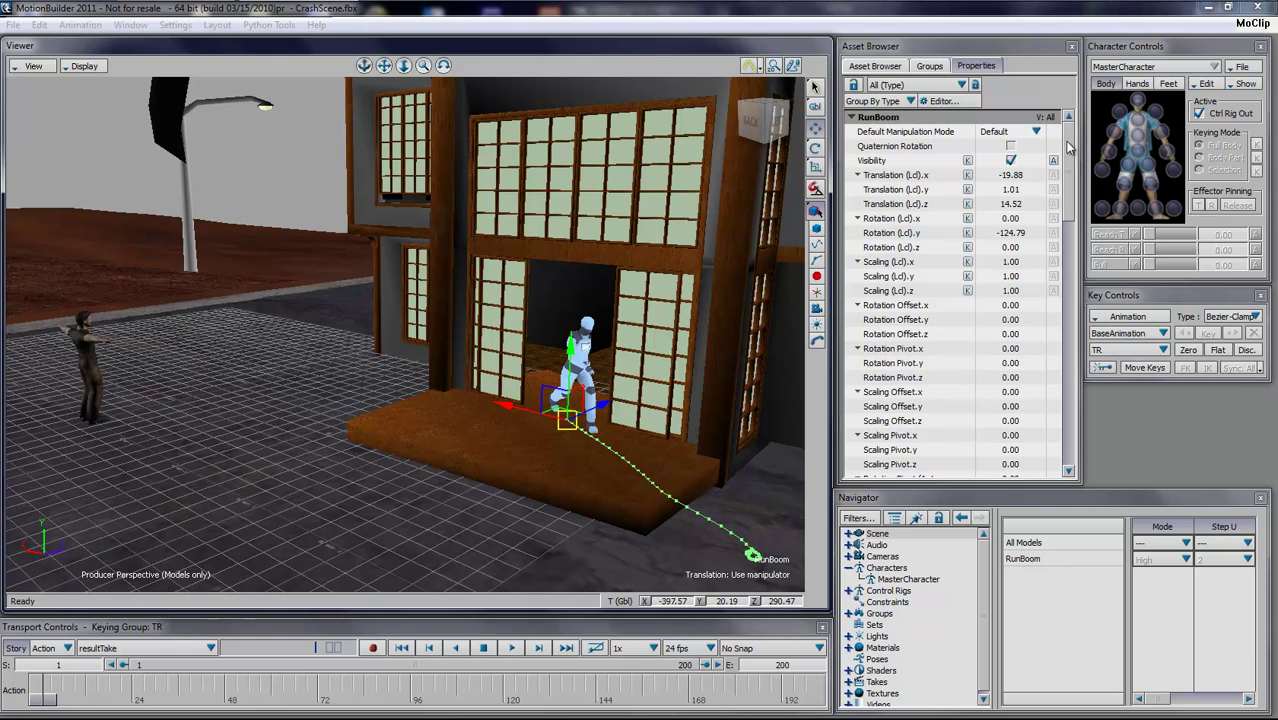
{"action": "left_click_drag", "start_coordinate": [1068, 147], "coordinate": [1070, 430]}
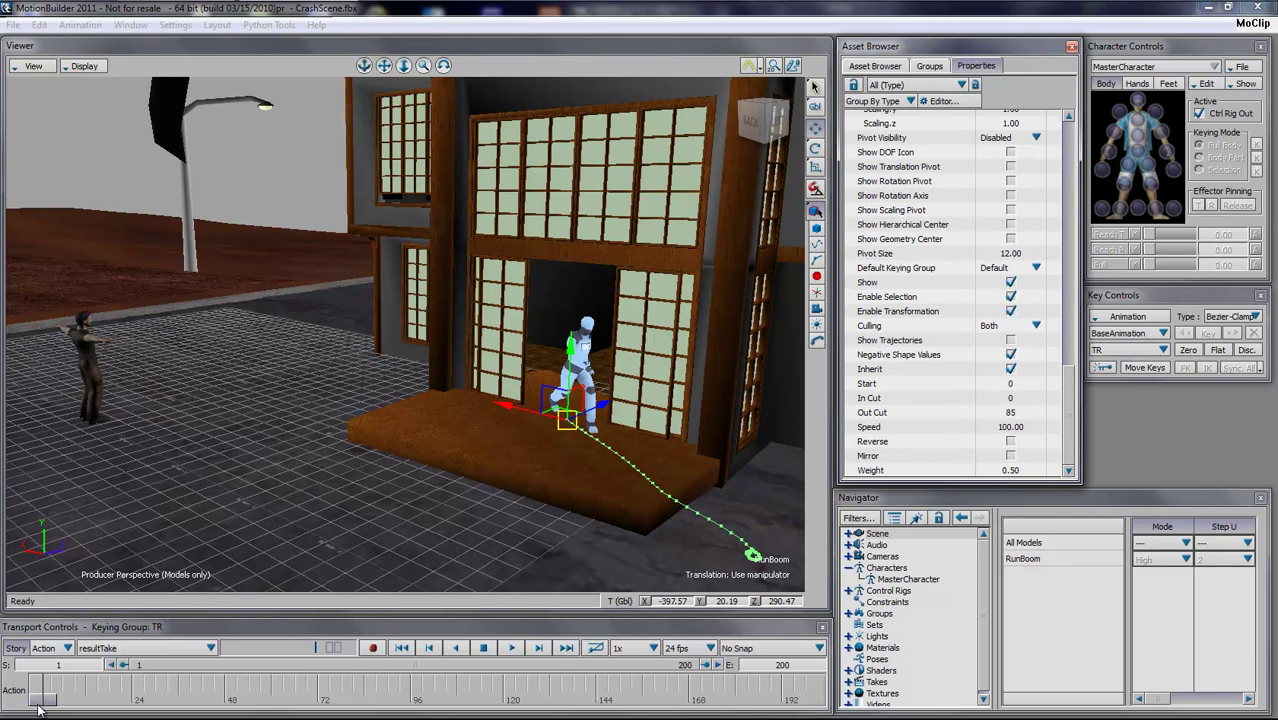
{"action": "left_click_drag", "start_coordinate": [40, 711], "coordinate": [94, 713]}
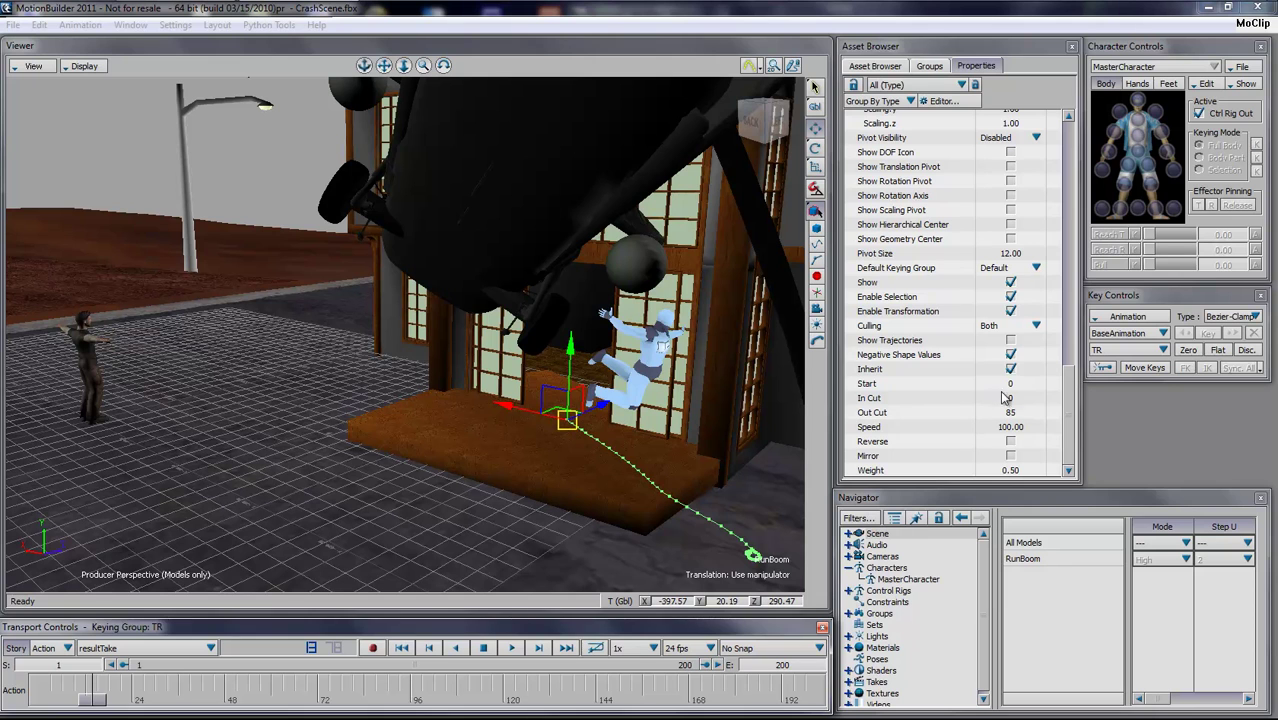
{"action": "left_click_drag", "start_coordinate": [1004, 386], "coordinate": [1016, 394]}
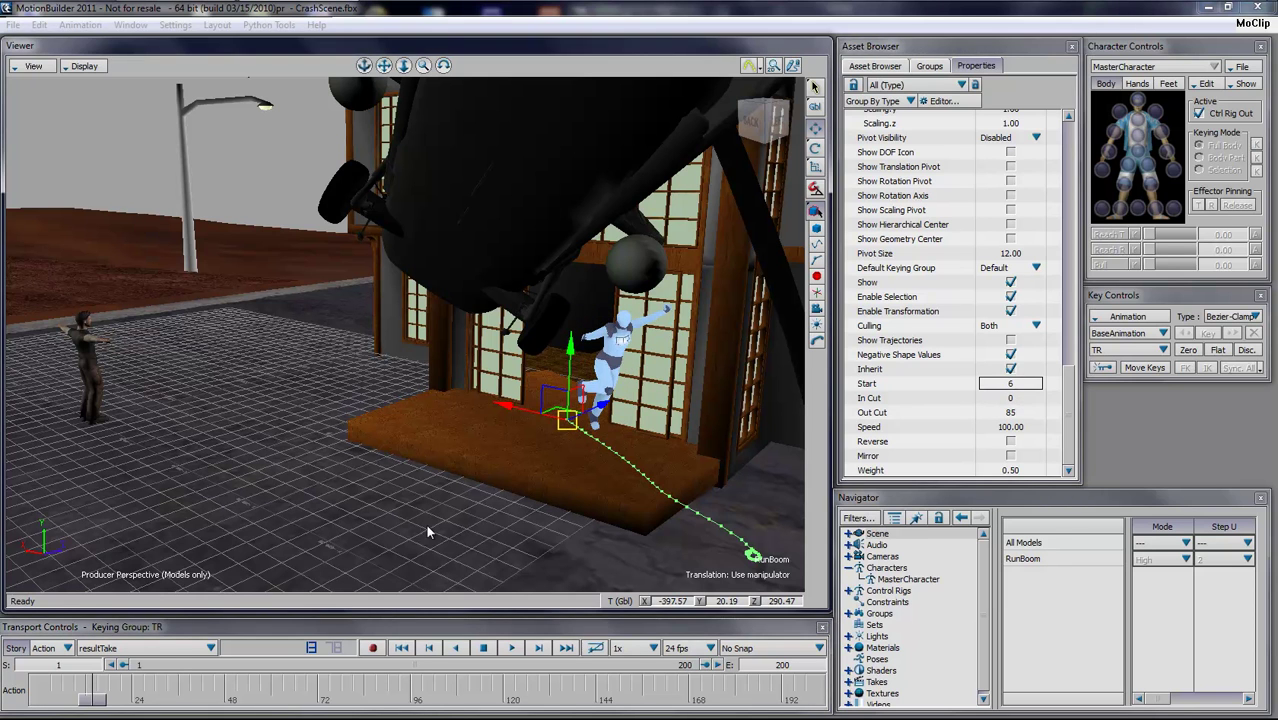
{"action": "left_click_drag", "start_coordinate": [88, 700], "coordinate": [165, 706]}
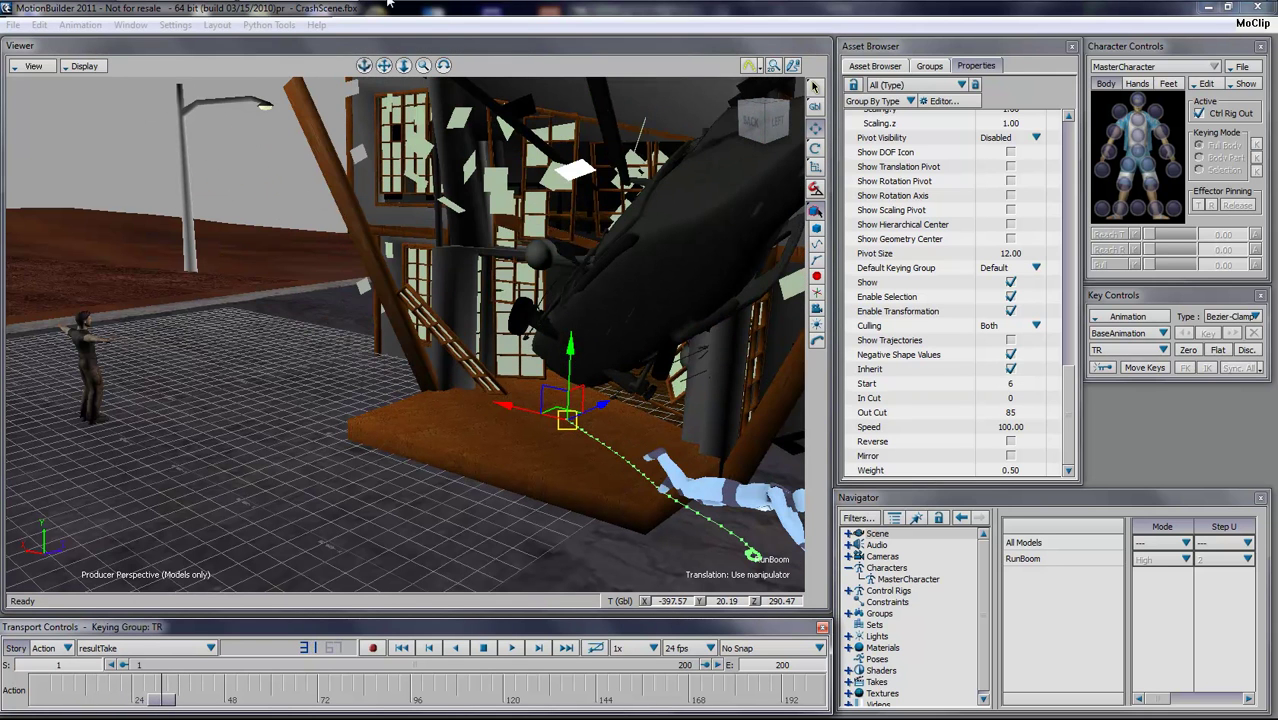
Switch to MoClip and snap the Ian character's pivot to its first clip
{"action": "mouse_move", "coordinate": [377, 14]}
{"action": "left_click", "coordinate": [175, 11]}
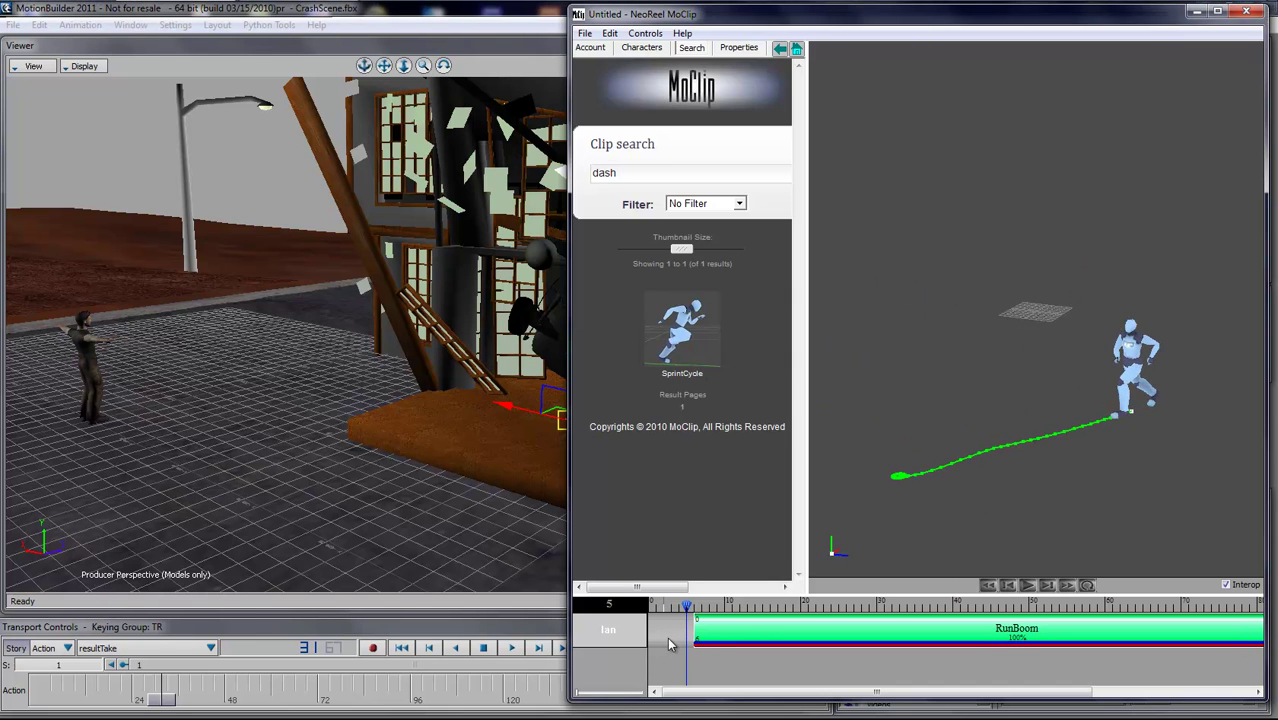
{"action": "left_click", "coordinate": [607, 637]}
{"action": "mouse_move", "coordinate": [986, 413]}
{"action": "middle_mouse_down"}
{"action": "mouse_move", "coordinate": [1046, 416]}
{"action": "mouse_move", "coordinate": [998, 381]}
{"action": "middle_mouse_up"}
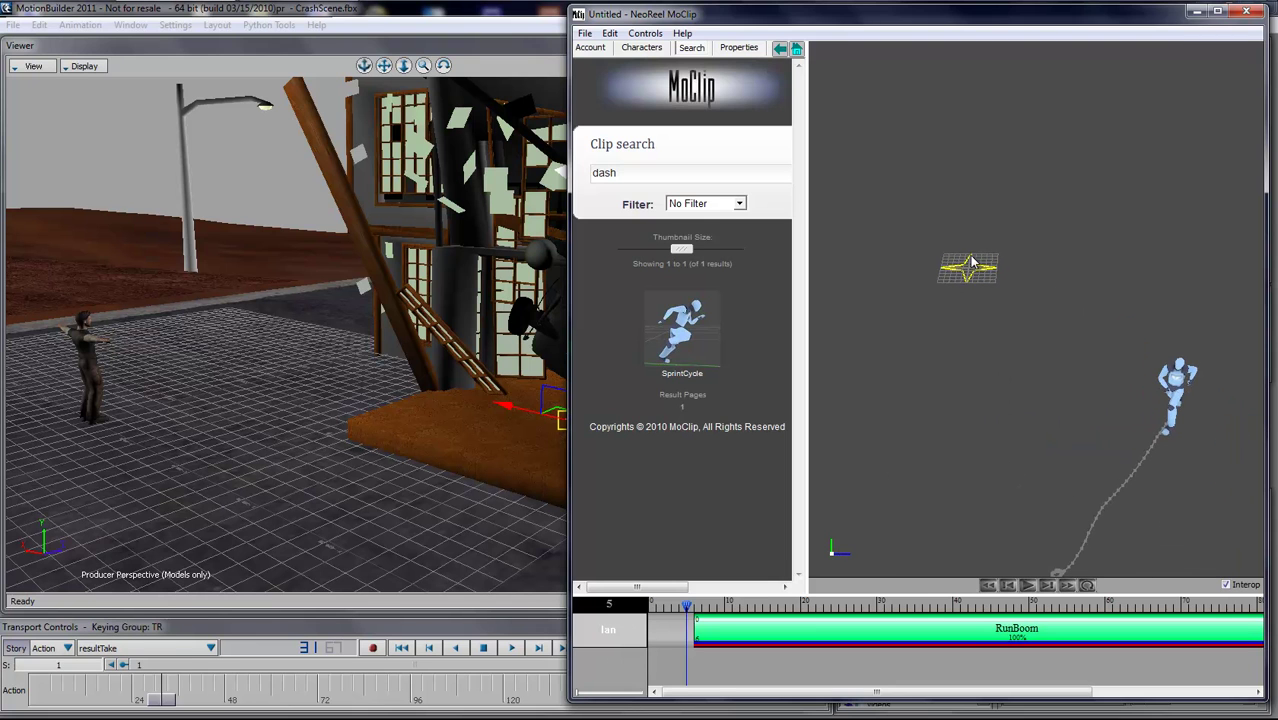
{"action": "left_click", "coordinate": [812, 630]}
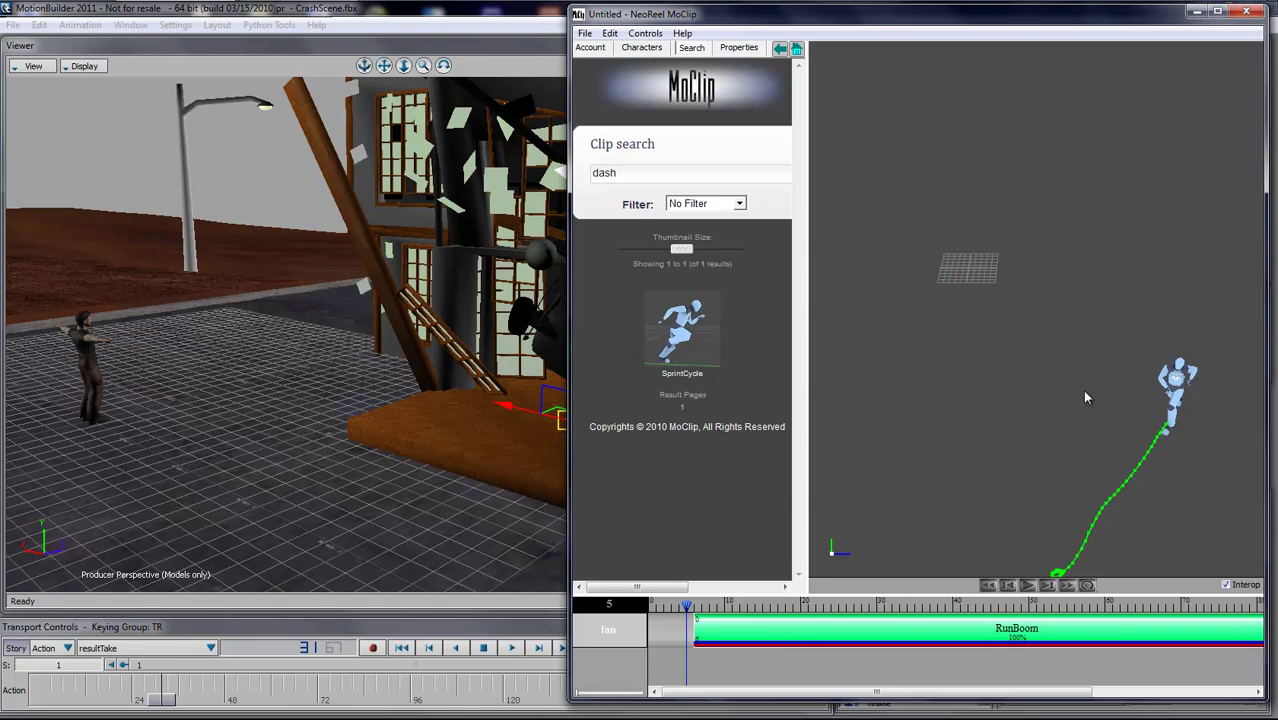
{"action": "key", "text": "w"}
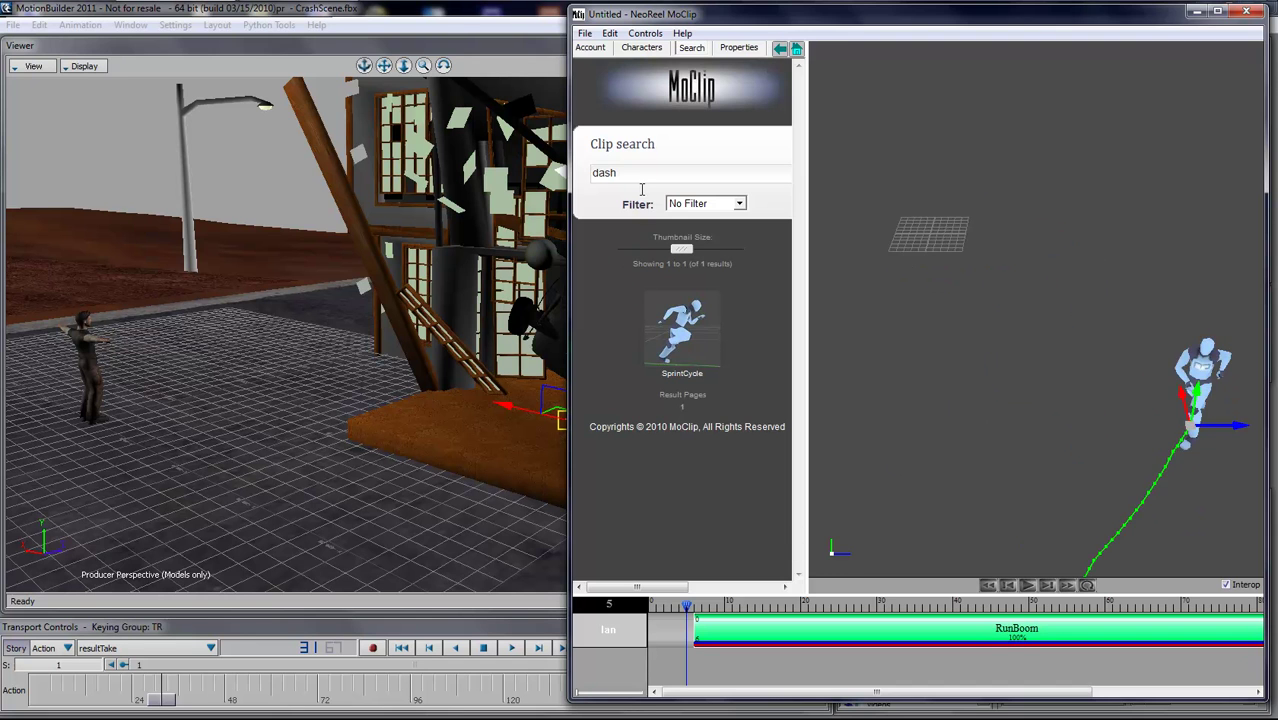
{"action": "mouse_move", "coordinate": [683, 352]}
{"action": "right_click", "coordinate": [615, 639]}
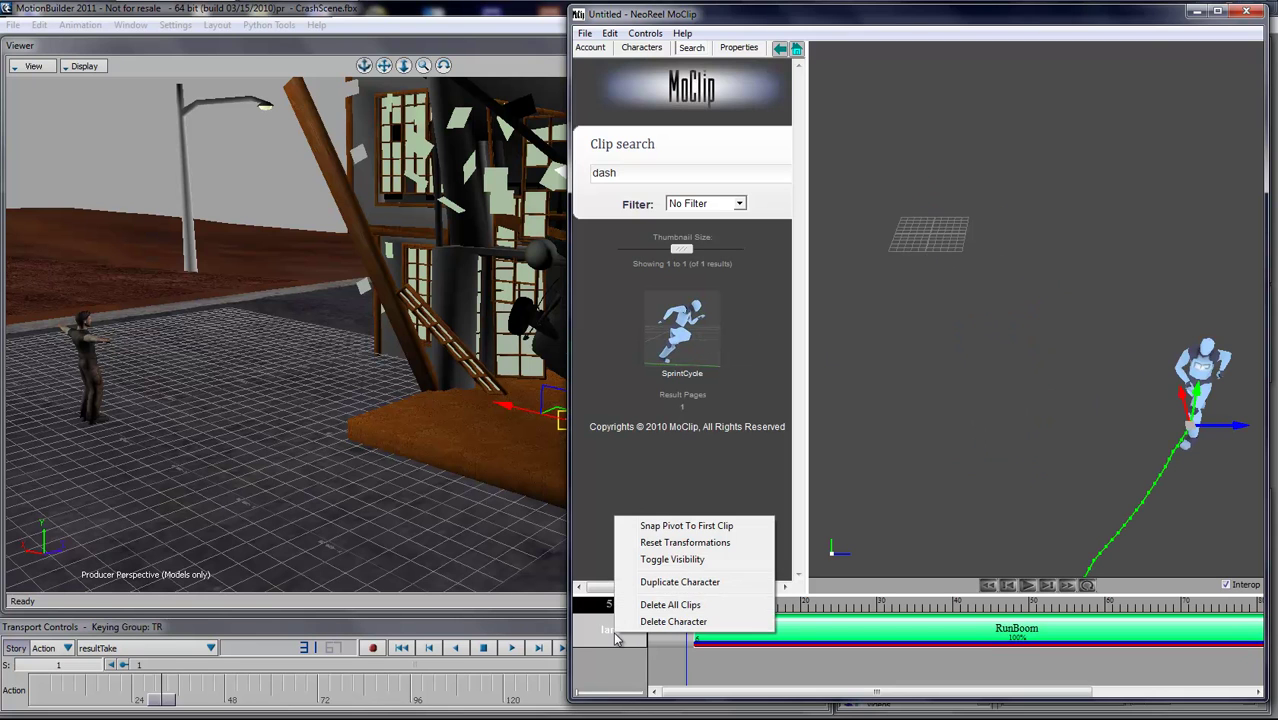
{"action": "left_click", "coordinate": [663, 525]}
{"action": "left_click", "coordinate": [1158, 413]}
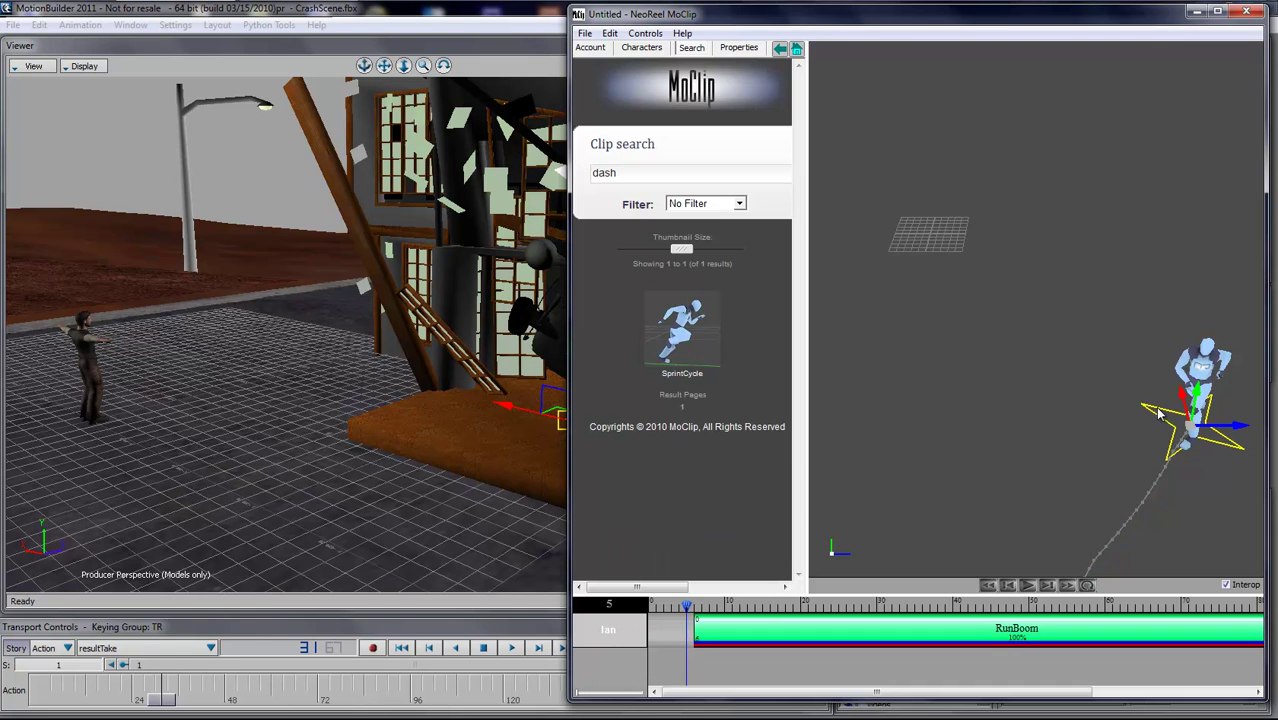
Add the SprintCycle clip at frame 0 of Ian's track, overlapping the start of RunBoom
{"action": "middle_click_drag", "start_coordinate": [1161, 443], "coordinate": [1148, 385]}
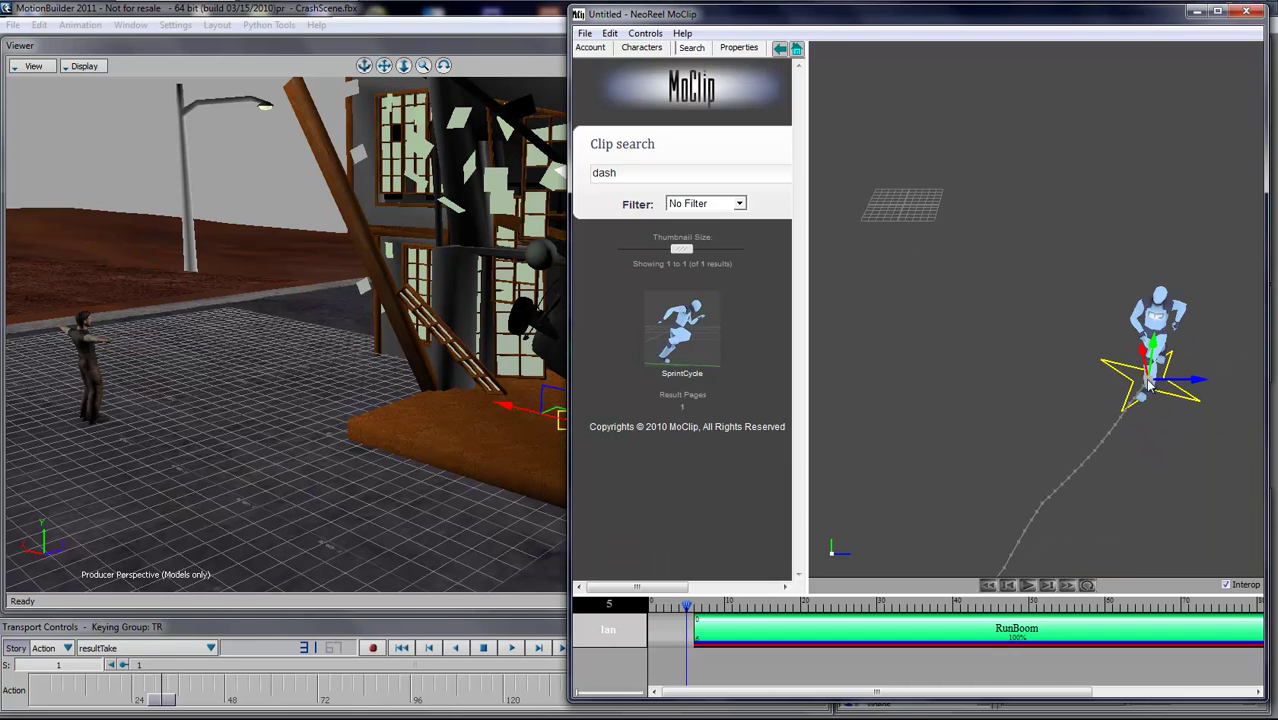
{"action": "left_click_drag", "start_coordinate": [681, 328], "coordinate": [654, 633]}
{"action": "mouse_move", "coordinate": [1001, 441]}
{"action": "middle_mouse_down"}
{"action": "mouse_move", "coordinate": [998, 393]}
{"action": "mouse_move", "coordinate": [1021, 429]}
{"action": "mouse_move", "coordinate": [1002, 428]}
{"action": "middle_mouse_up"}
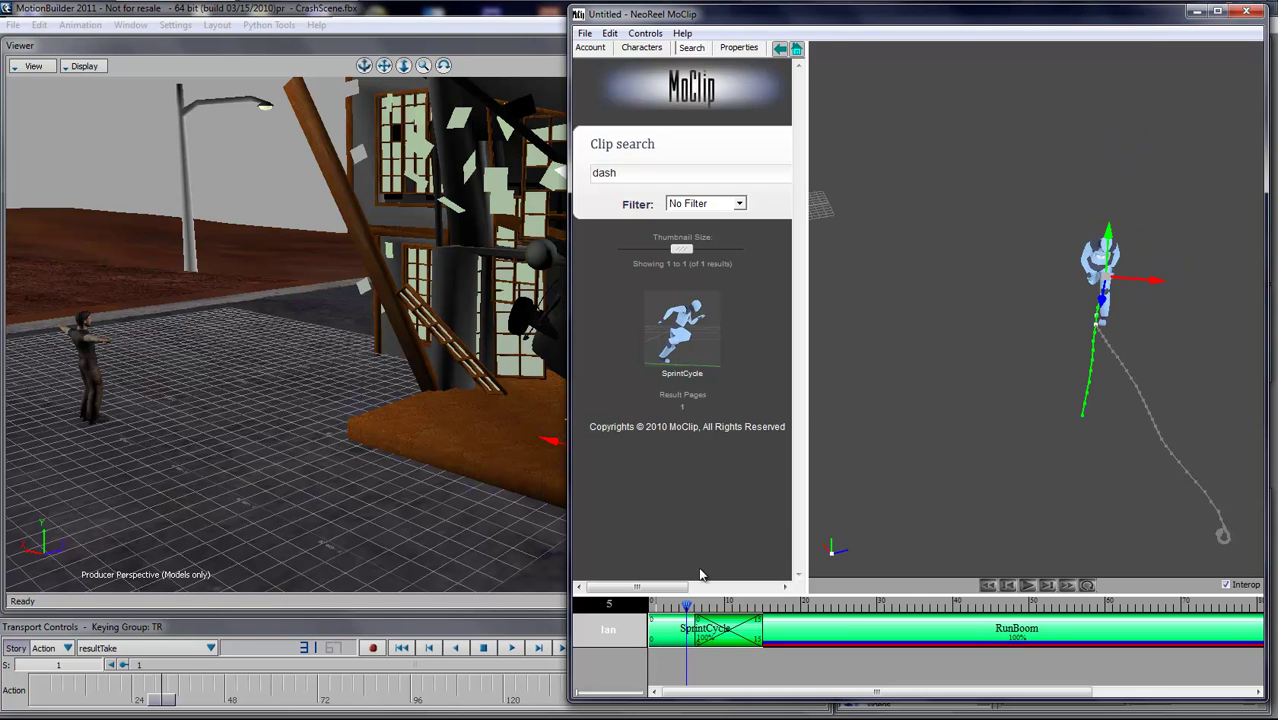
In MotionBuilder, rotate the RunBoom clip about its vertical axis to about -59.65 degrees, turning its path away from the building
{"action": "left_click", "coordinate": [517, 515]}
{"action": "left_click_drag", "start_coordinate": [584, 512], "coordinate": [538, 496], "text": "ctrl+shift"}
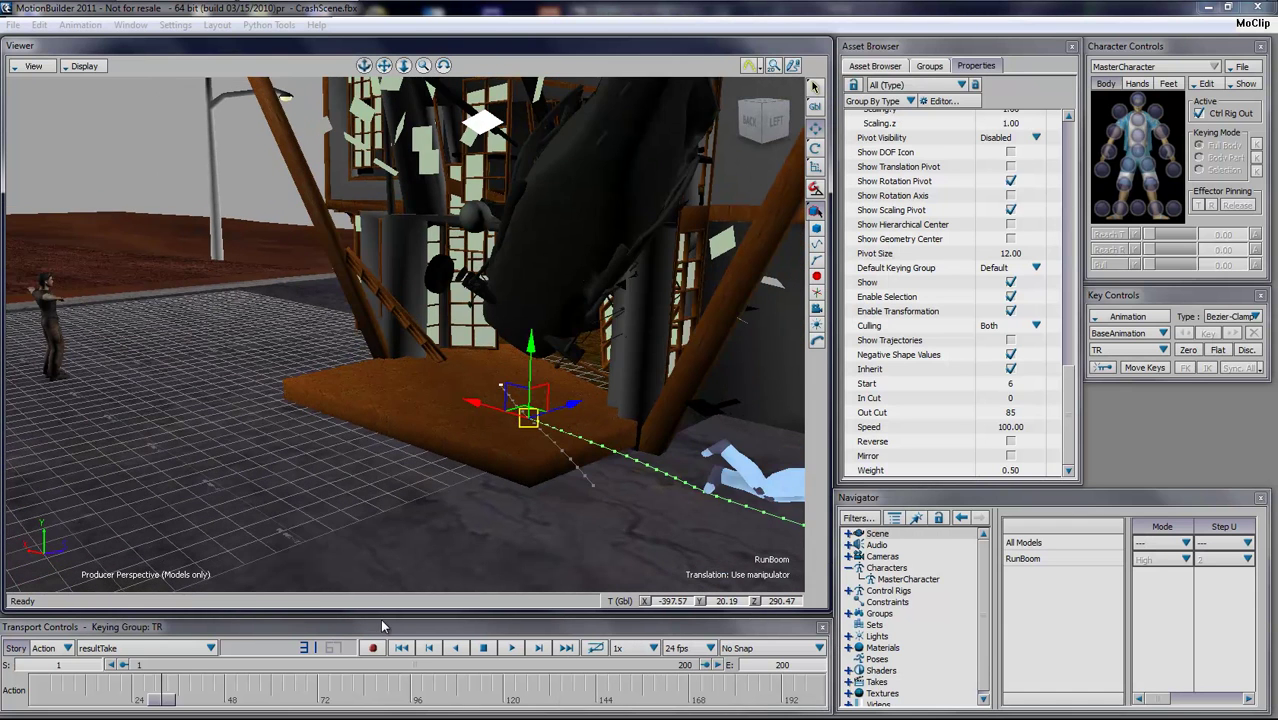
{"action": "mouse_move", "coordinate": [160, 705]}
{"action": "left_mouse_down"}
{"action": "mouse_move", "coordinate": [24, 702]}
{"action": "mouse_move", "coordinate": [162, 708]}
{"action": "left_mouse_up"}
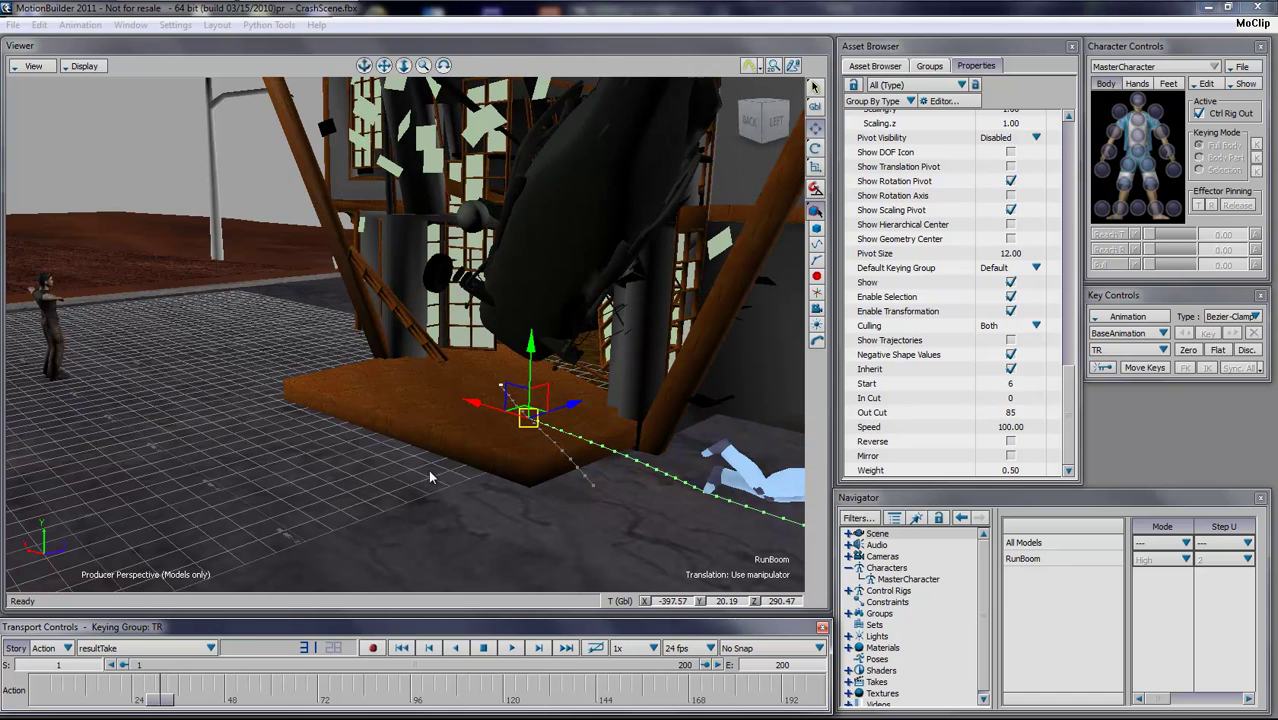
{"action": "left_click_drag", "start_coordinate": [430, 472], "coordinate": [548, 508], "text": "ctrl+shift"}
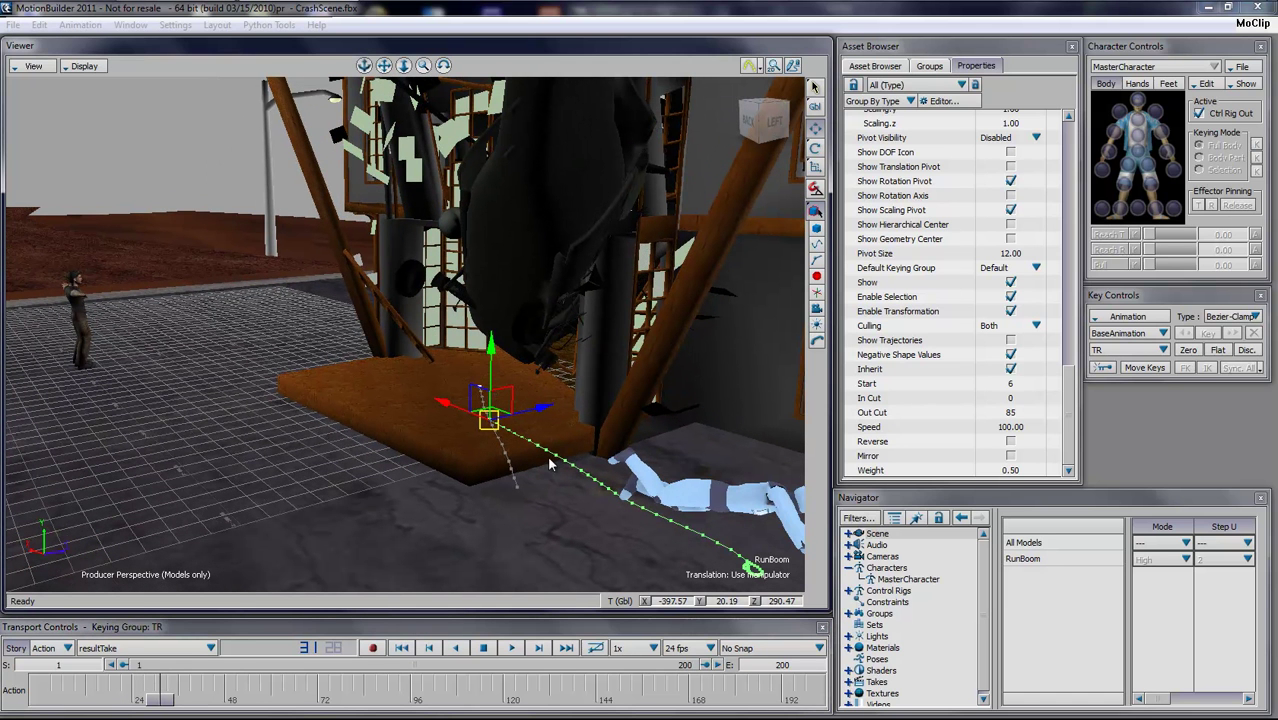
{"action": "key", "text": "e"}
{"action": "left_click_drag", "start_coordinate": [550, 465], "coordinate": [517, 466]}
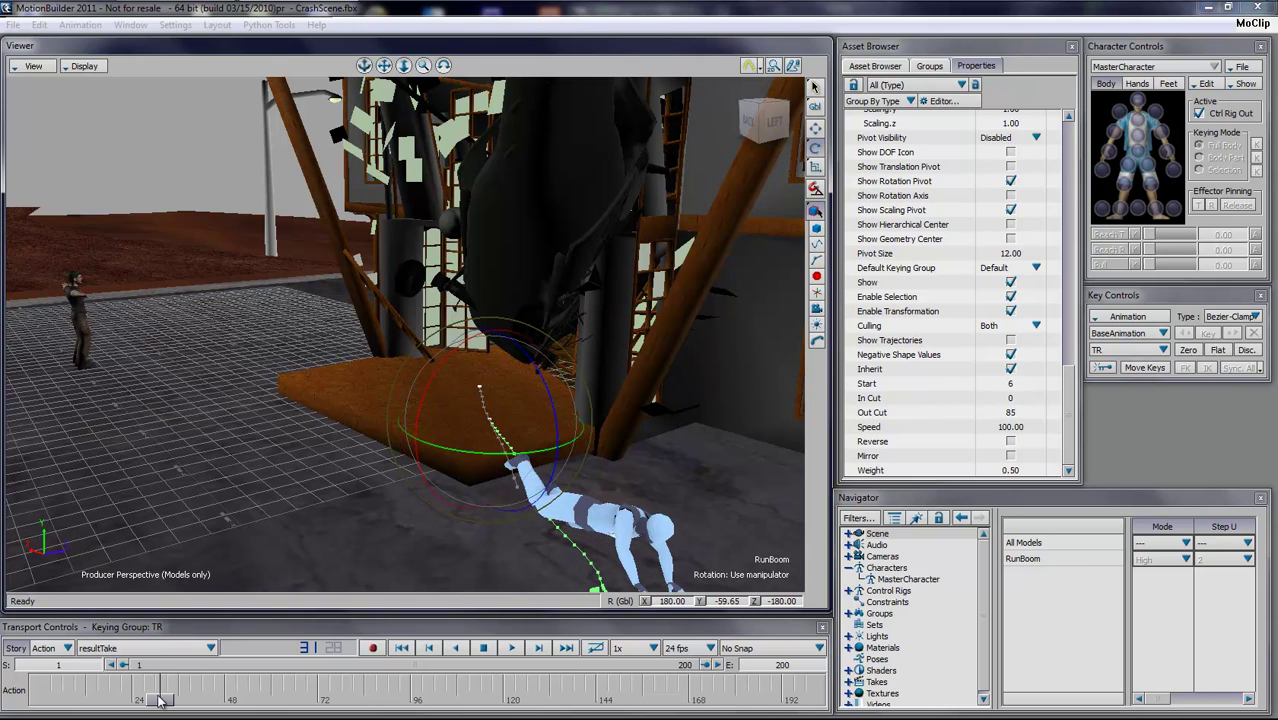
At frame 37, lower the end control of the RunBoom motion path to a local Y translation of about -1.15
{"action": "mouse_move", "coordinate": [160, 702]}
{"action": "left_mouse_down"}
{"action": "mouse_move", "coordinate": [95, 703]}
{"action": "mouse_move", "coordinate": [185, 701]}
{"action": "left_mouse_up"}
{"action": "left_click_drag", "start_coordinate": [385, 520], "coordinate": [428, 434], "text": "ctrl+shift"}
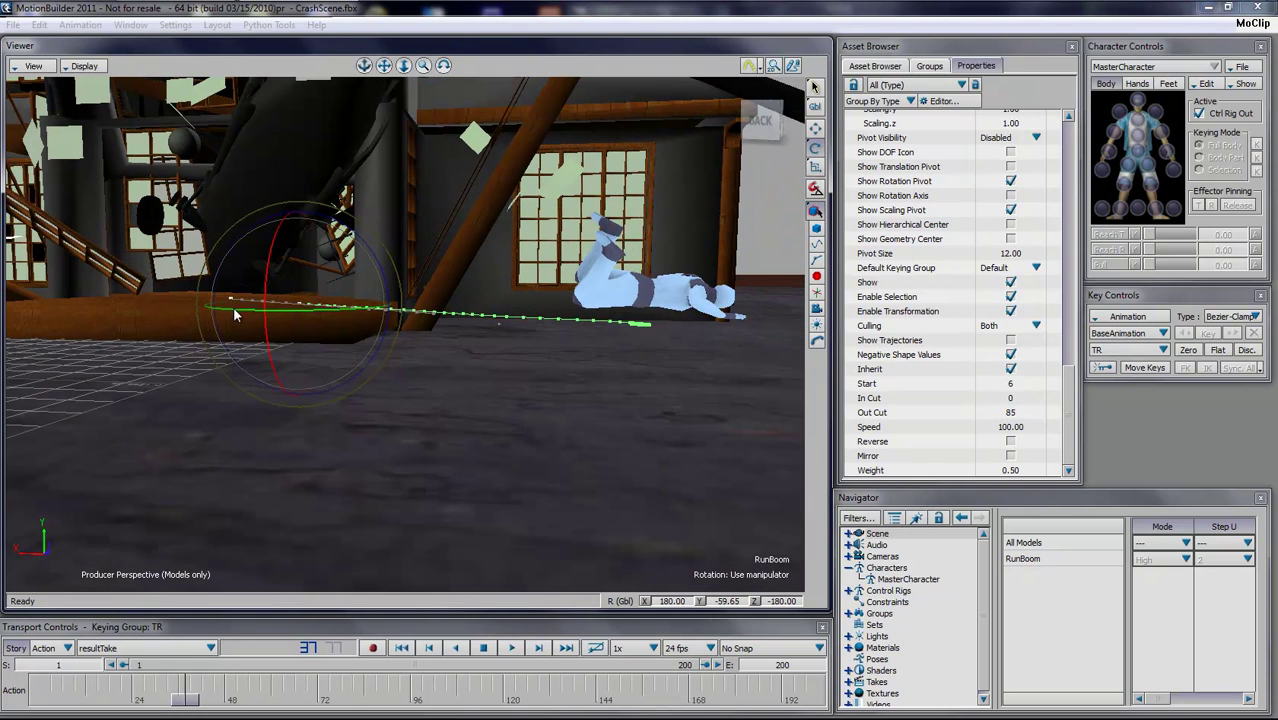
{"action": "left_click_drag", "start_coordinate": [616, 371], "coordinate": [628, 375], "text": "ctrl+shift"}
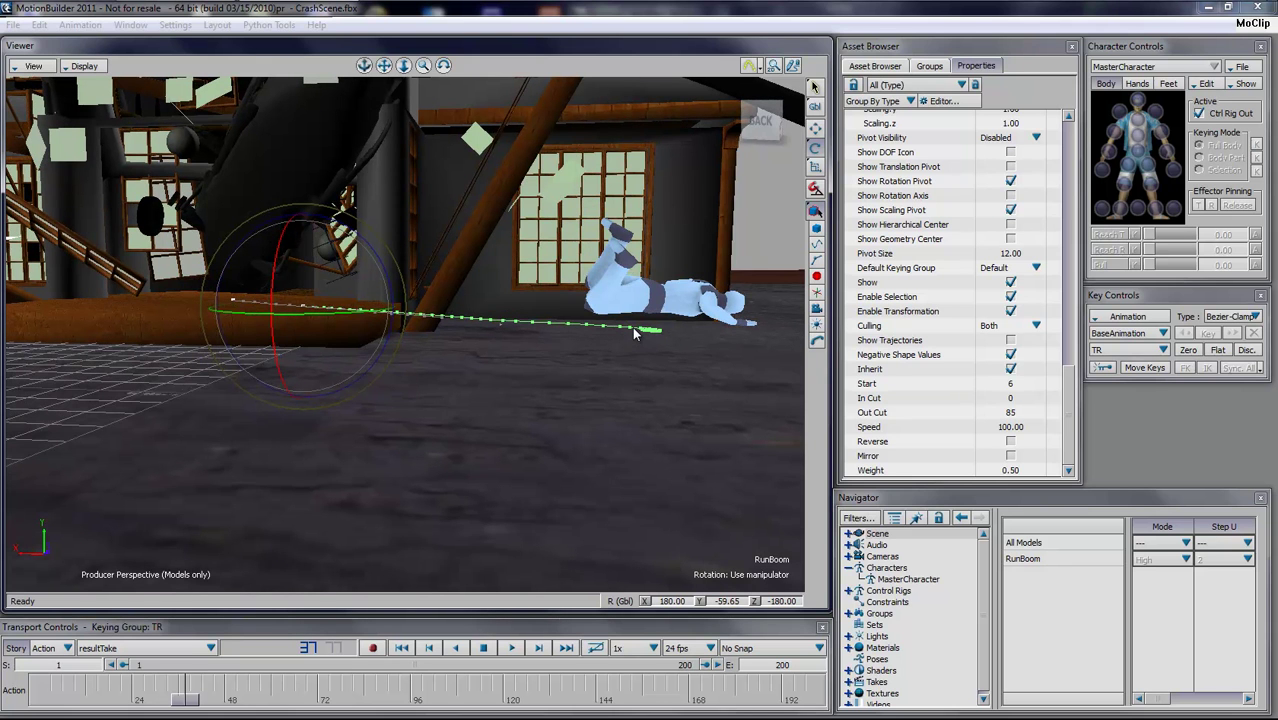
{"action": "left_click", "coordinate": [634, 334]}
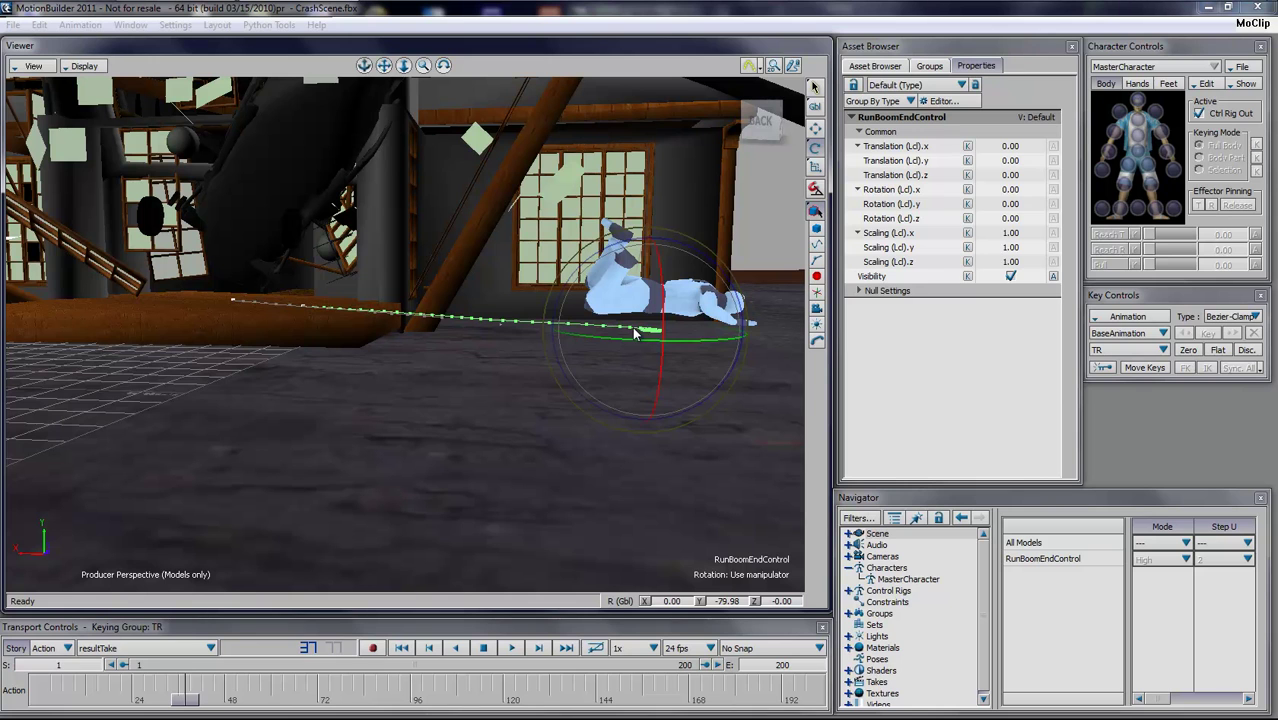
{"action": "key", "text": "t"}
{"action": "left_click_drag", "start_coordinate": [647, 256], "coordinate": [645, 302]}
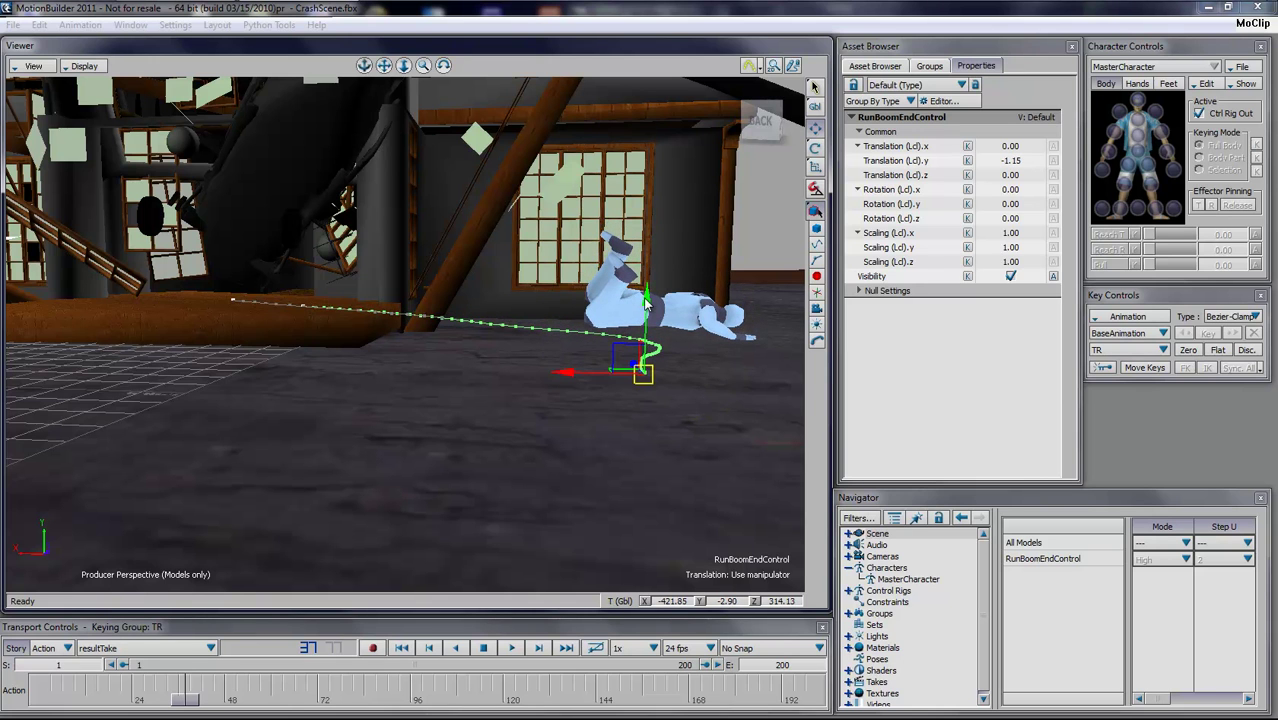
Set the RunBoom clip's Weight to 0.10 and check the landing on the ground up to about frame 64
{"action": "left_click", "coordinate": [516, 330]}
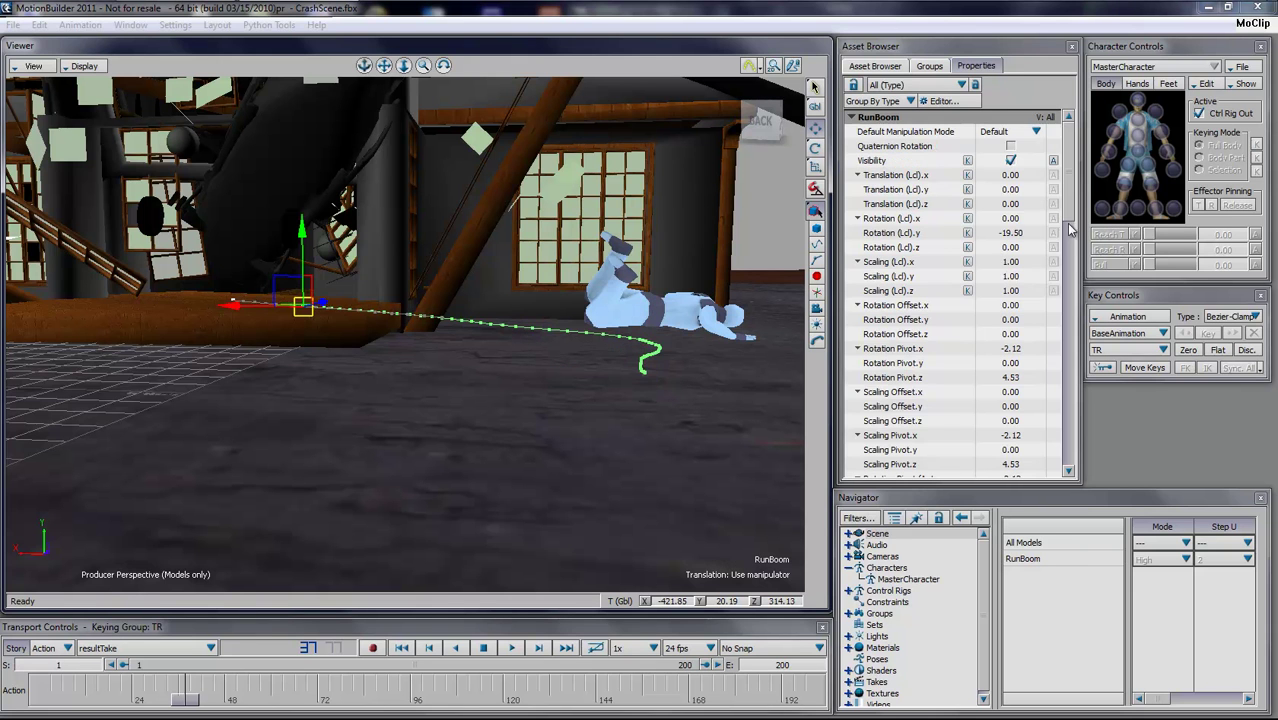
{"action": "left_click_drag", "start_coordinate": [1070, 228], "coordinate": [1012, 481]}
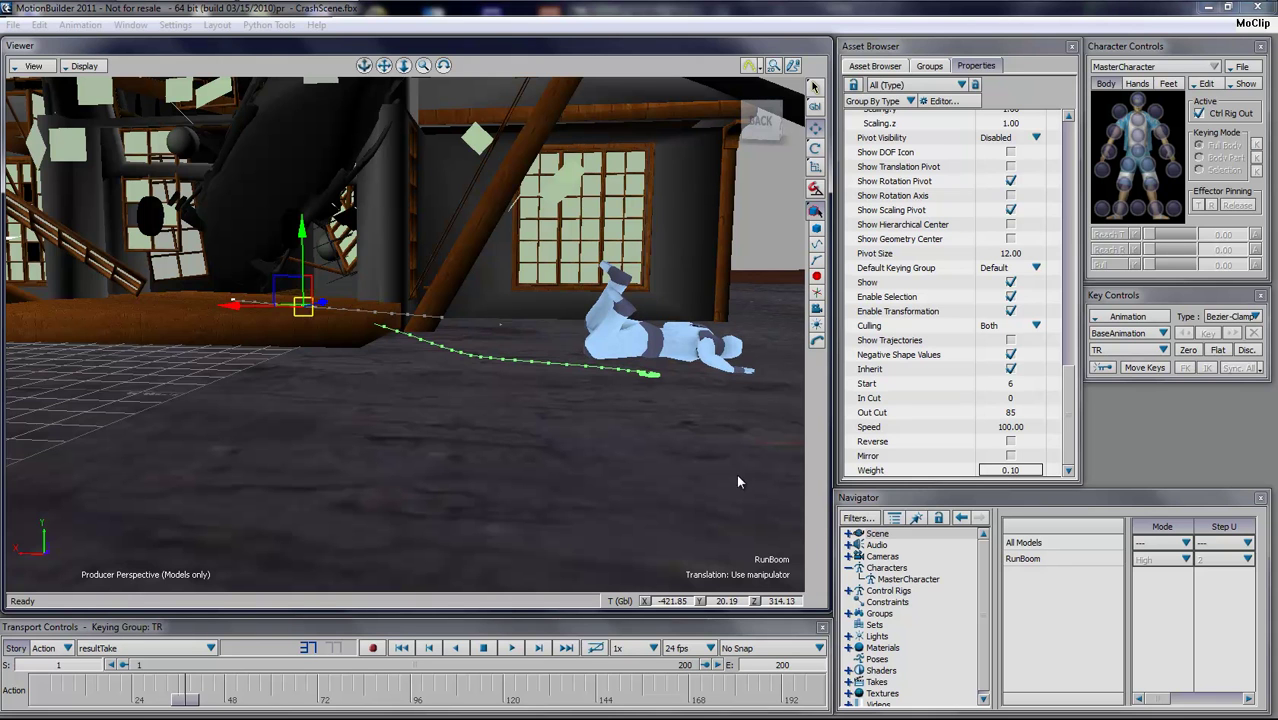
{"action": "left_click_drag", "start_coordinate": [191, 701], "coordinate": [290, 699]}
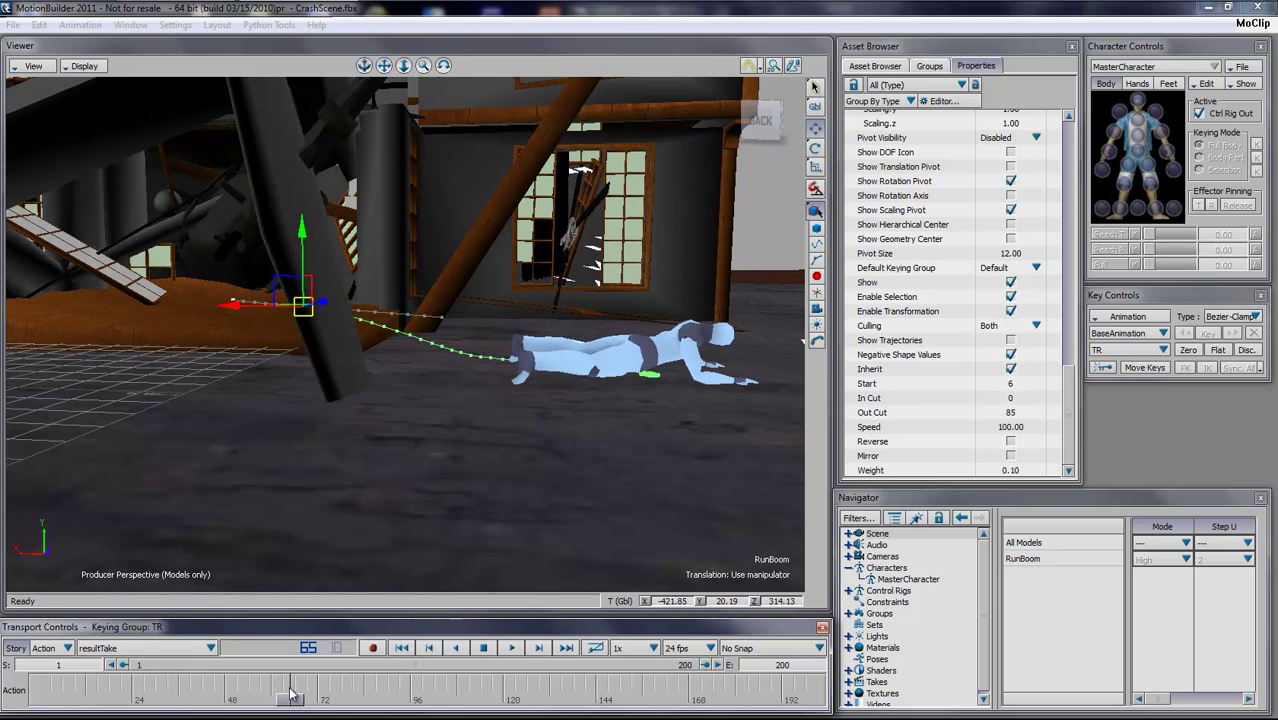
{"action": "left_click_drag", "start_coordinate": [440, 450], "coordinate": [378, 499], "text": "ctrl+shift"}
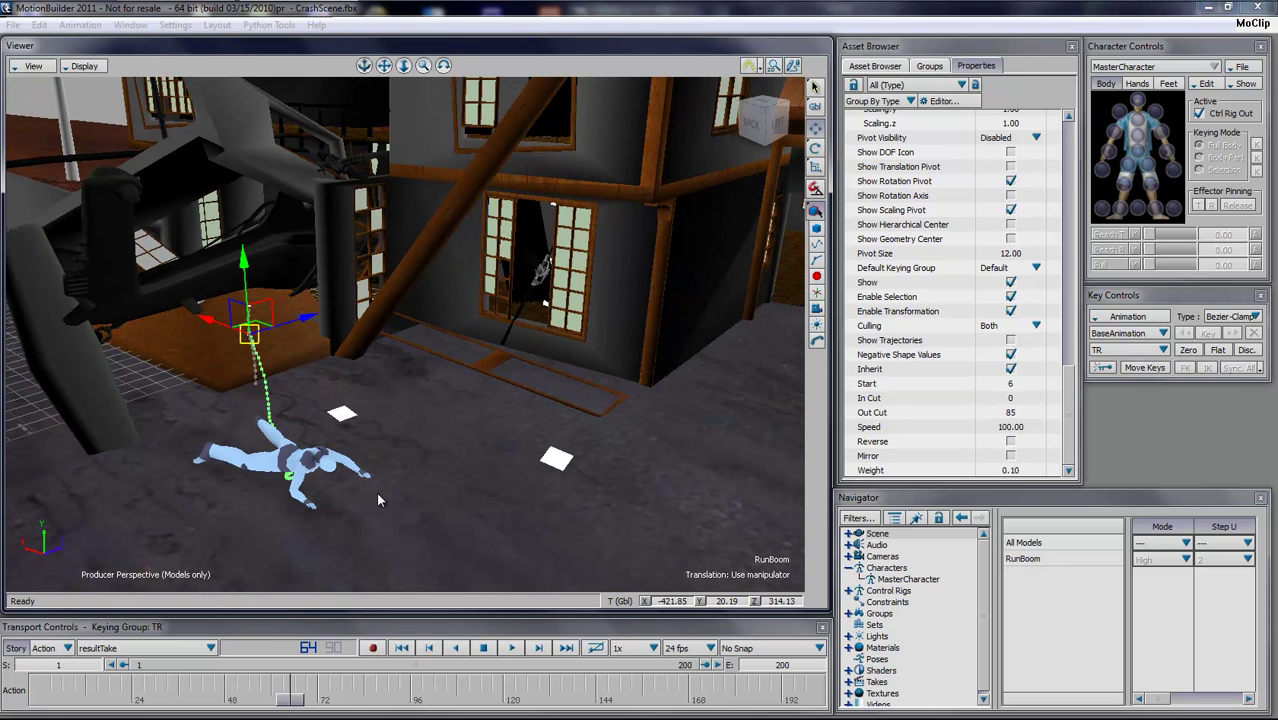
Switch to MoClip, search the clip library for "roll", and check Ian's RunBoom pose around frame 35
{"action": "key", "text": "alt+Tab"}
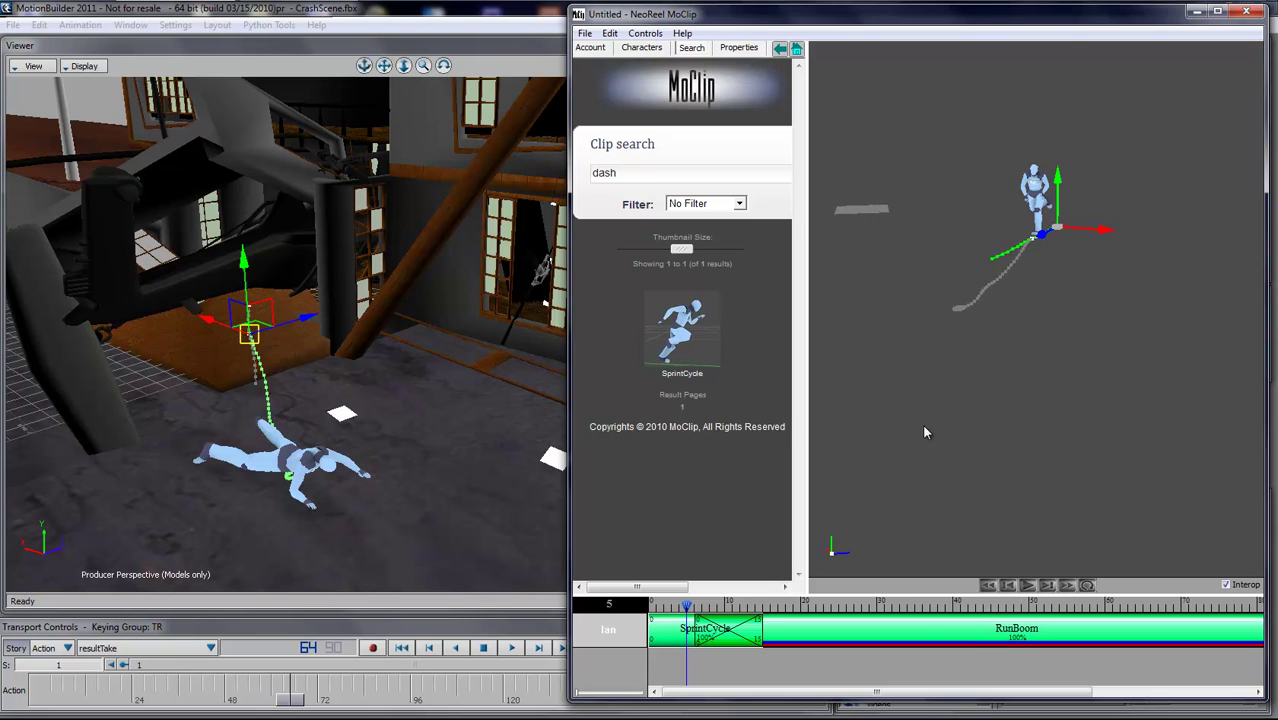
{"action": "left_click_drag", "start_coordinate": [639, 172], "coordinate": [566, 172]}
{"action": "key", "text": "Return"}
{"action": "mouse_move", "coordinate": [725, 368]}
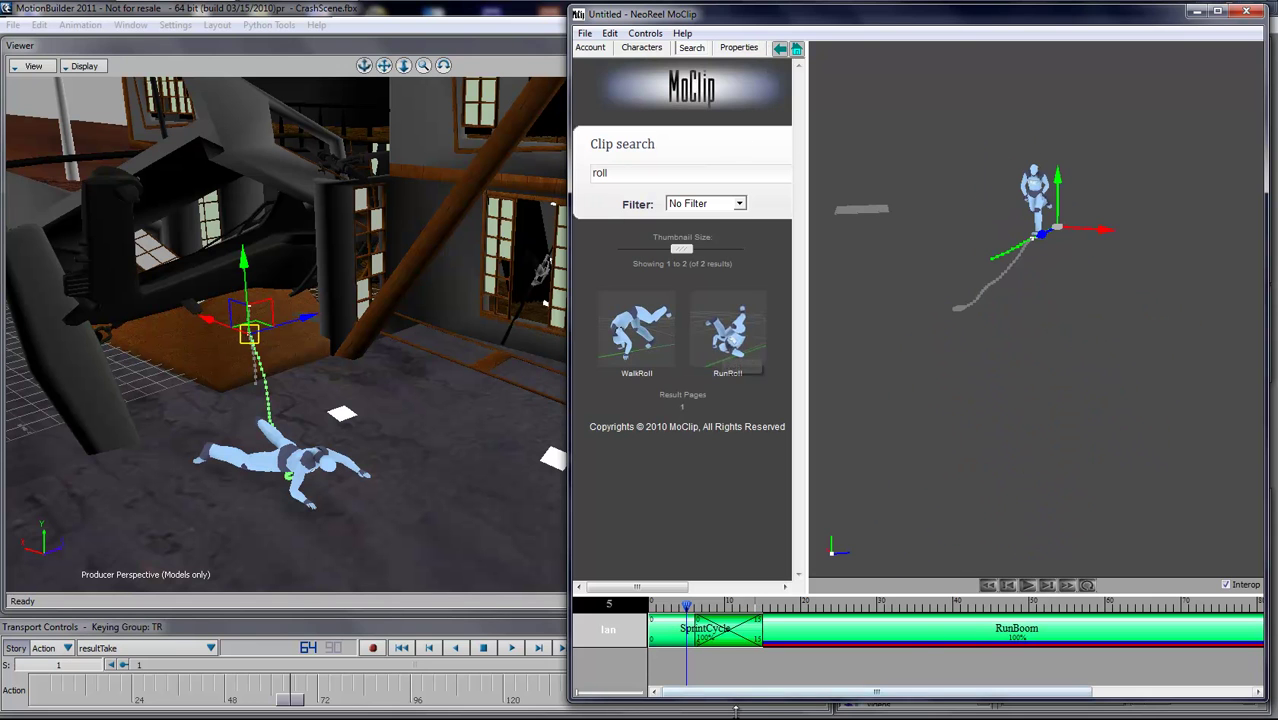
{"action": "left_click_drag", "start_coordinate": [722, 692], "coordinate": [887, 692]}
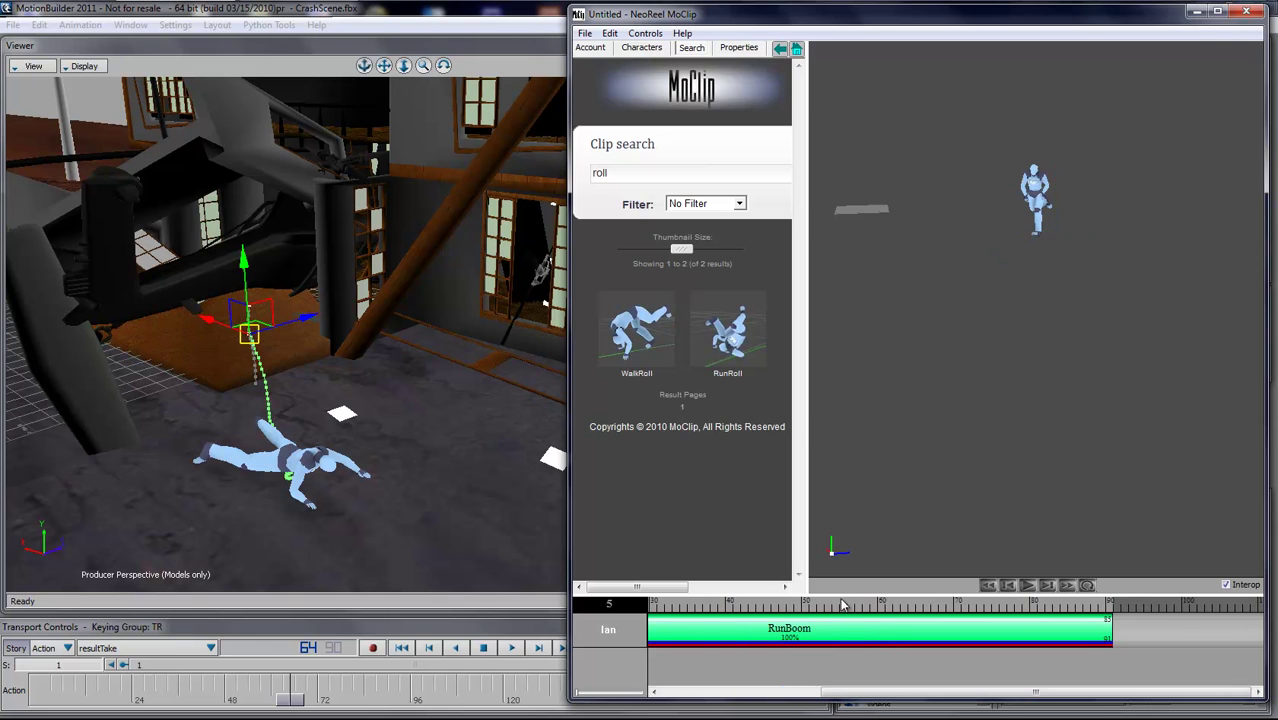
{"action": "left_click_drag", "start_coordinate": [843, 604], "coordinate": [697, 617]}
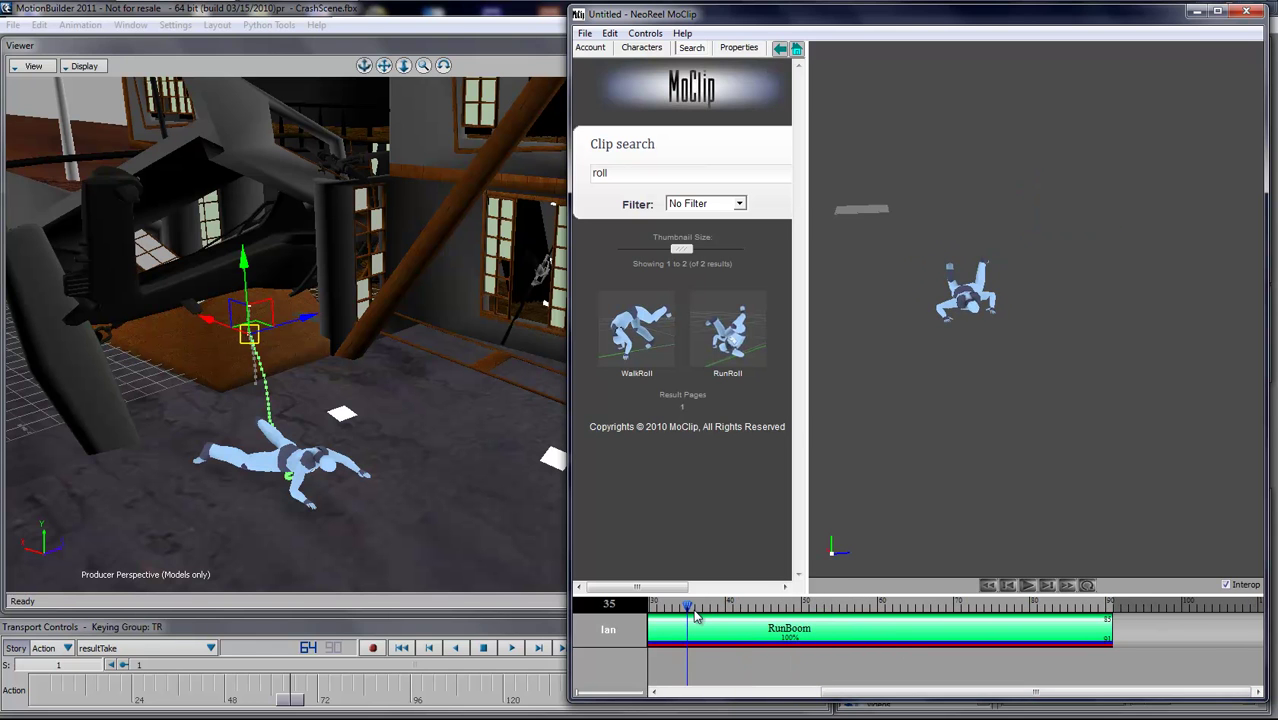
Make Ian the active character and add the RunRoll clip after RunBoom on the track
{"action": "left_click", "coordinate": [722, 336]}
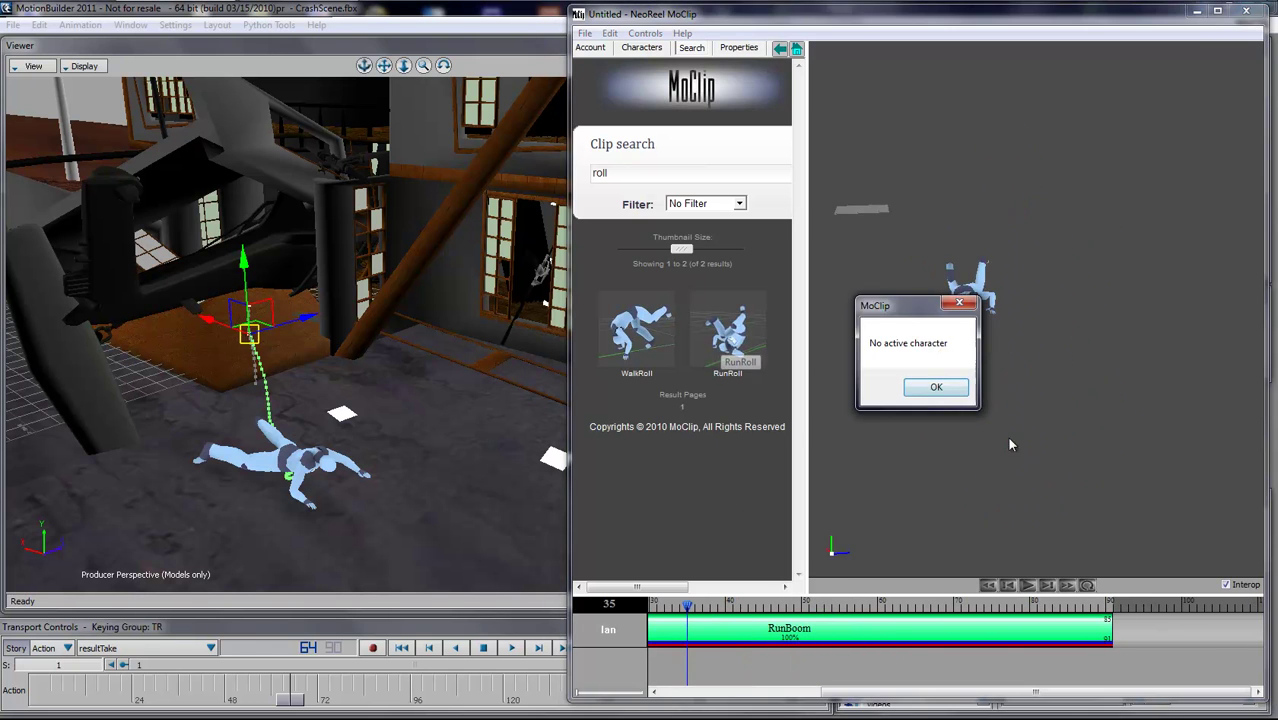
{"action": "left_click", "coordinate": [940, 391]}
{"action": "left_click", "coordinate": [602, 642]}
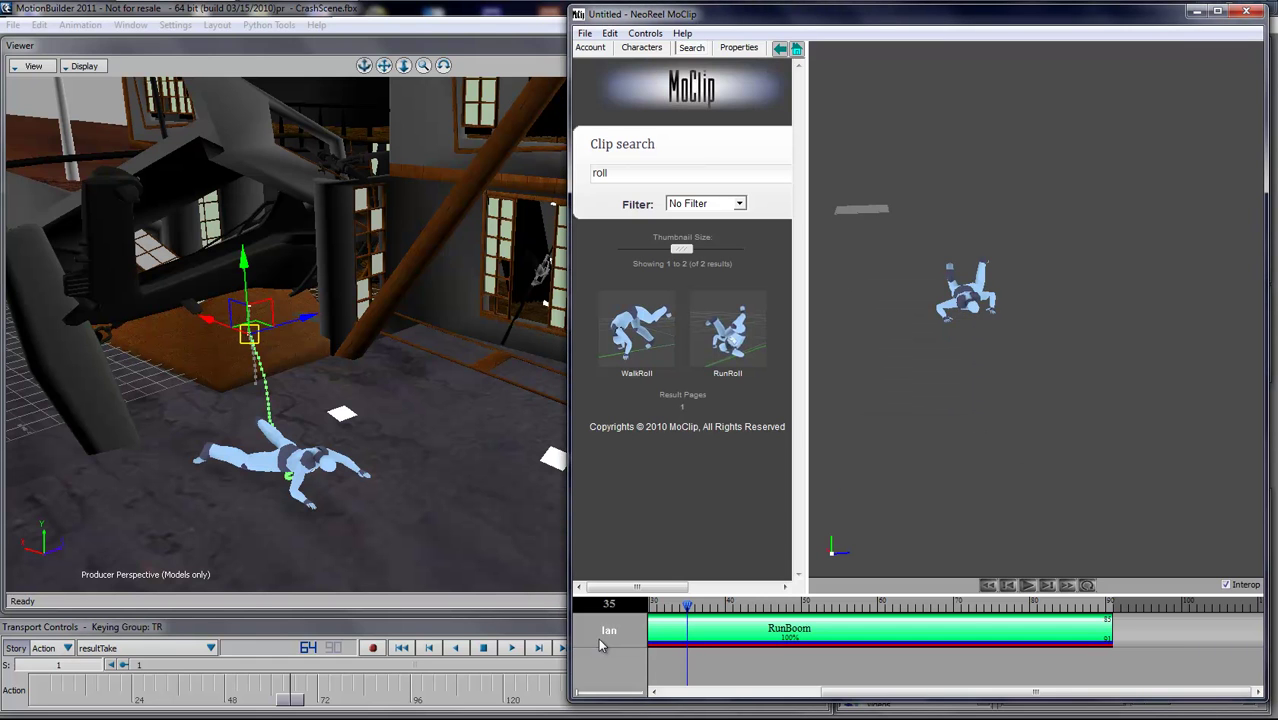
{"action": "left_click", "coordinate": [709, 352]}
{"action": "scroll", "coordinate": [973, 422], "scroll_direction": "down", "scroll_amount": 2}
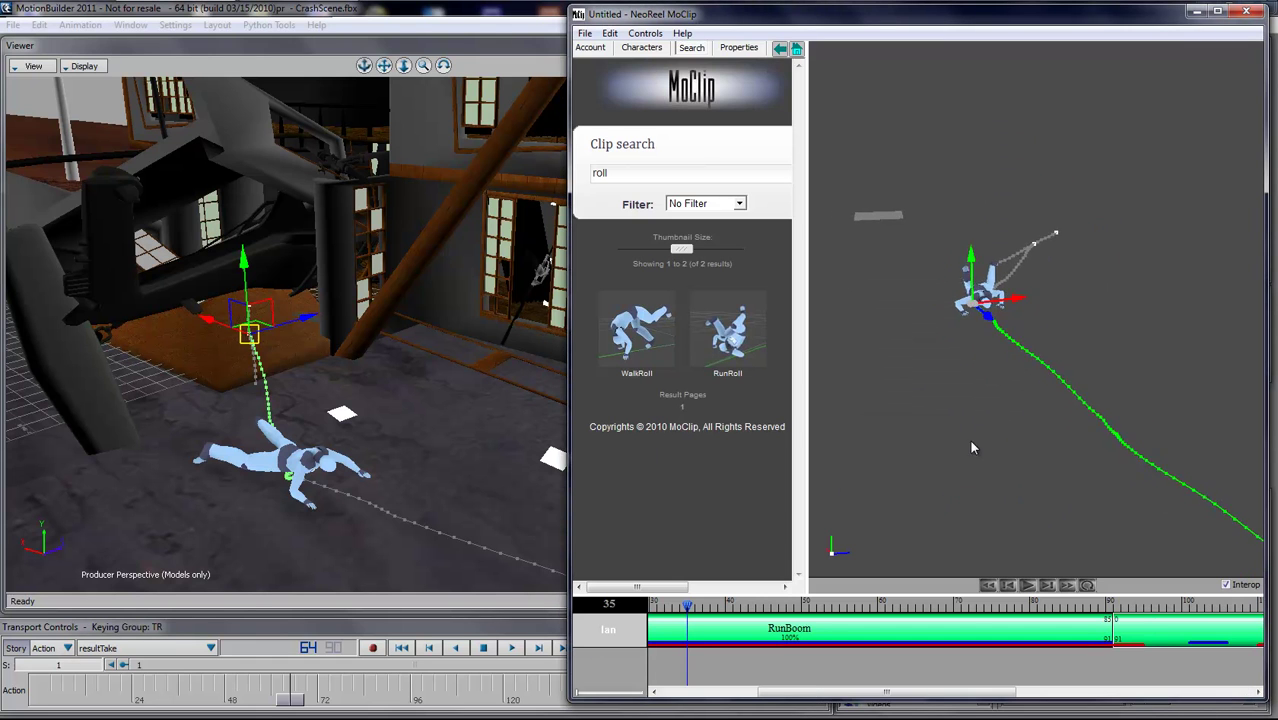
Trim the start of the new RunTumble clip to its source frame 24, where the character is rolling low to the ground
{"action": "left_click_drag", "start_coordinate": [708, 611], "coordinate": [681, 611]}
{"action": "middle_click_drag", "start_coordinate": [913, 463], "coordinate": [850, 428]}
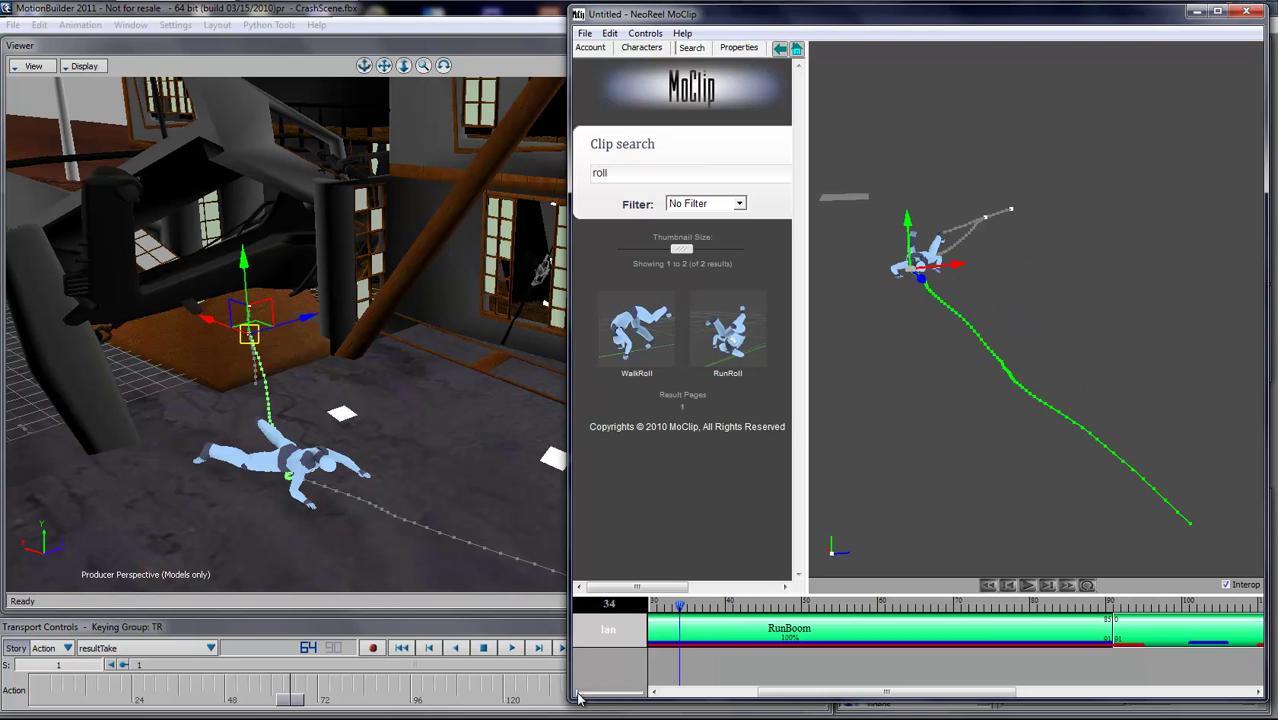
{"action": "left_click_drag", "start_coordinate": [578, 693], "coordinate": [577, 693]}
{"action": "left_click_drag", "start_coordinate": [916, 607], "coordinate": [962, 632]}
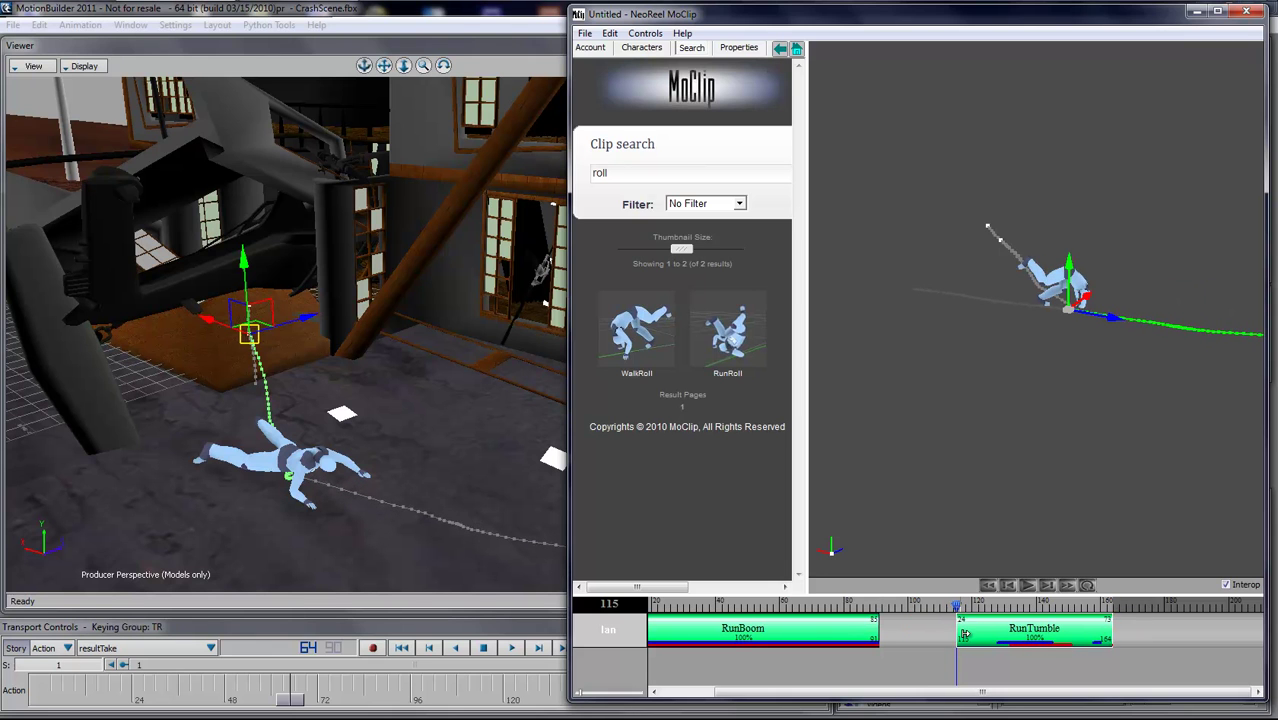
Trim the end of RunBoom to about frame 35 and move RunTumble back to overlap it from about frame 26
{"action": "left_click_drag", "start_coordinate": [954, 693], "coordinate": [900, 694]}
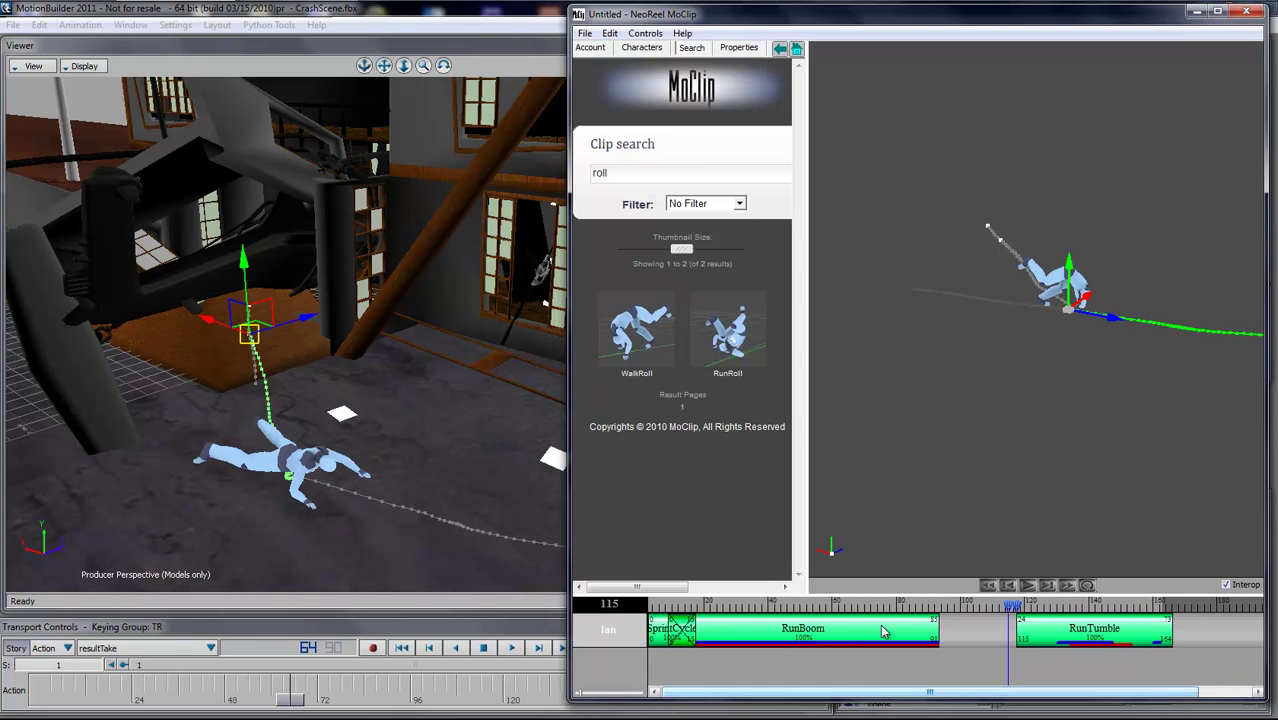
{"action": "left_click_drag", "start_coordinate": [858, 606], "coordinate": [735, 612]}
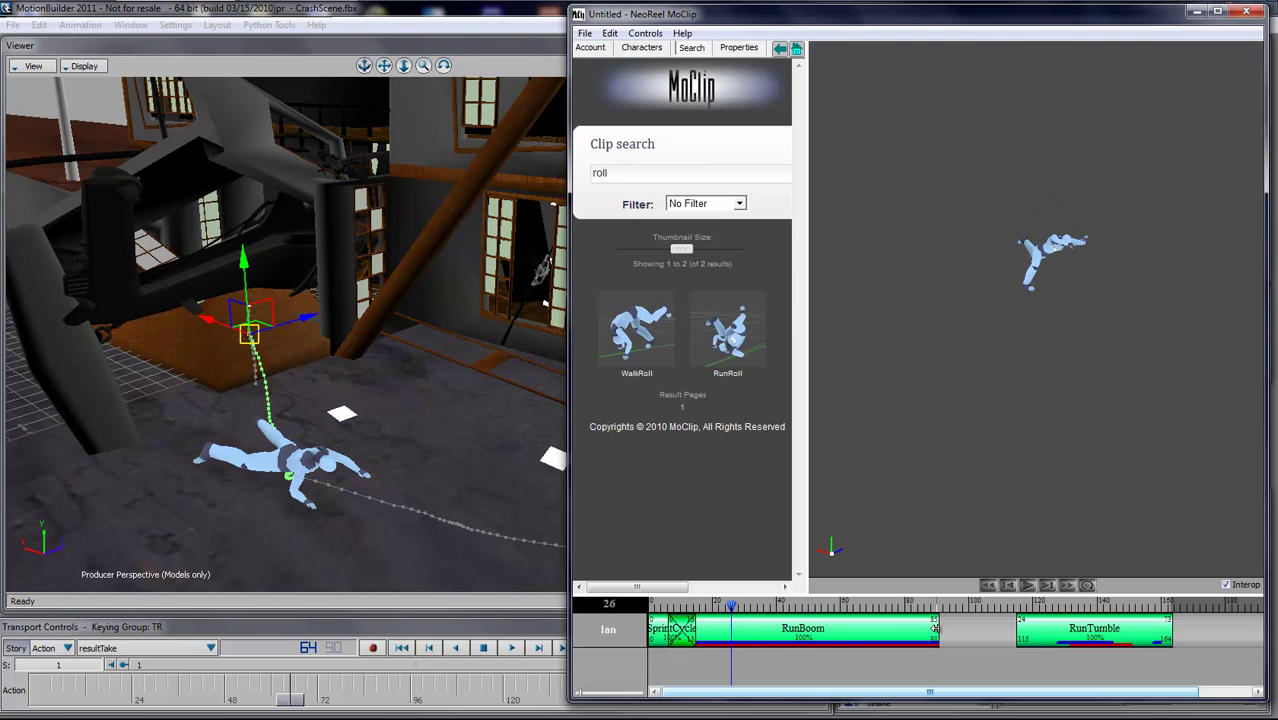
{"action": "left_click_drag", "start_coordinate": [936, 628], "coordinate": [760, 628]}
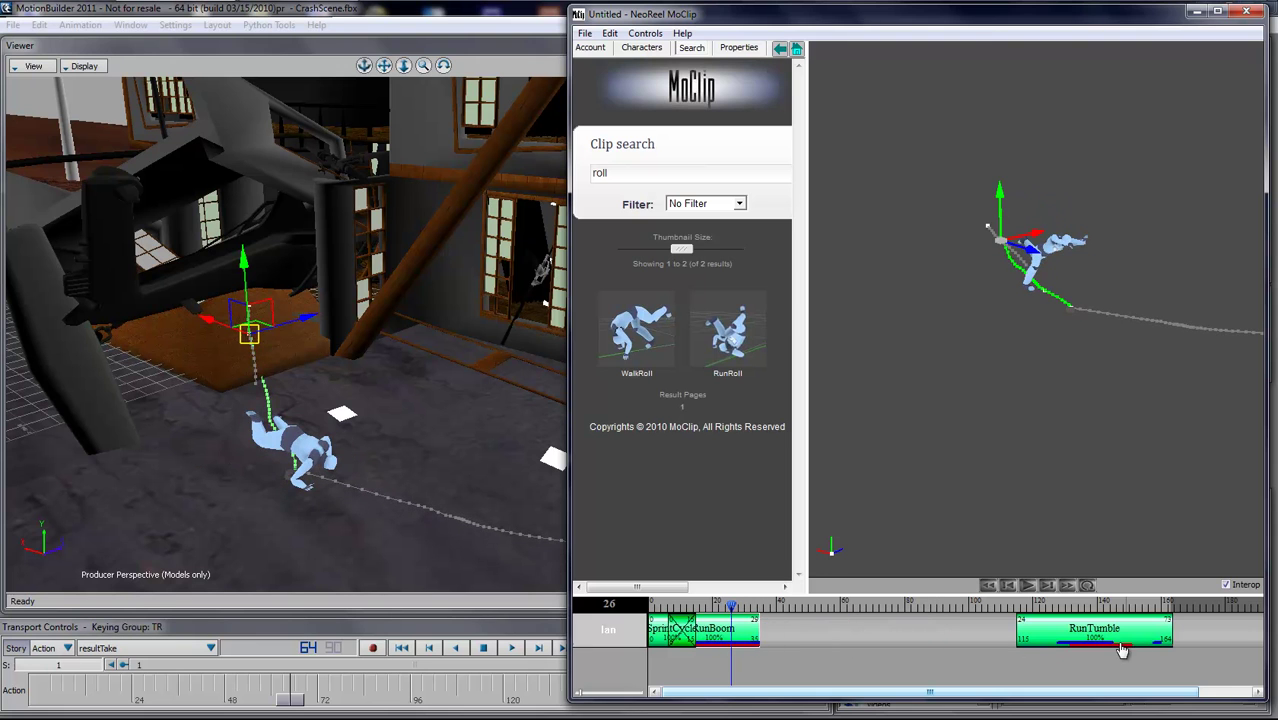
{"action": "left_click_drag", "start_coordinate": [1122, 650], "coordinate": [813, 645]}
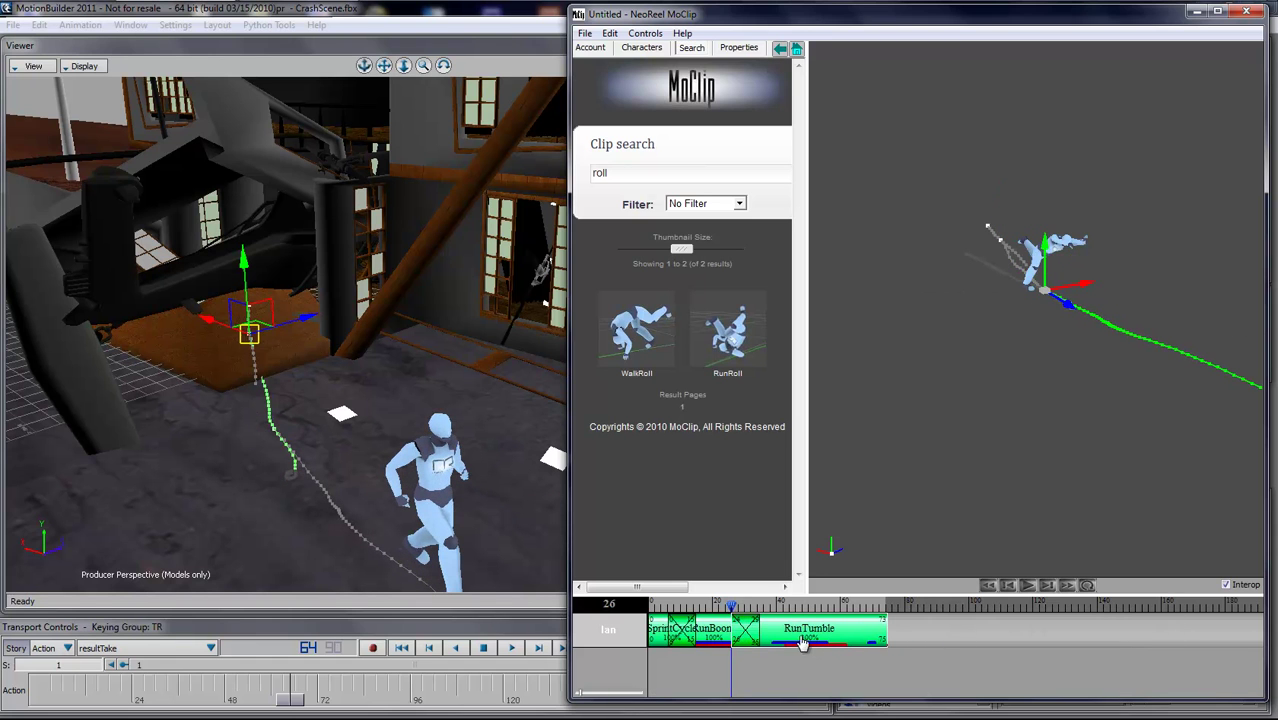
Shift RunTumble to end at frame 80, extend its start back to about frame 27, and inspect the blend pose at frame 26
{"action": "left_click_drag", "start_coordinate": [735, 614], "coordinate": [816, 636]}
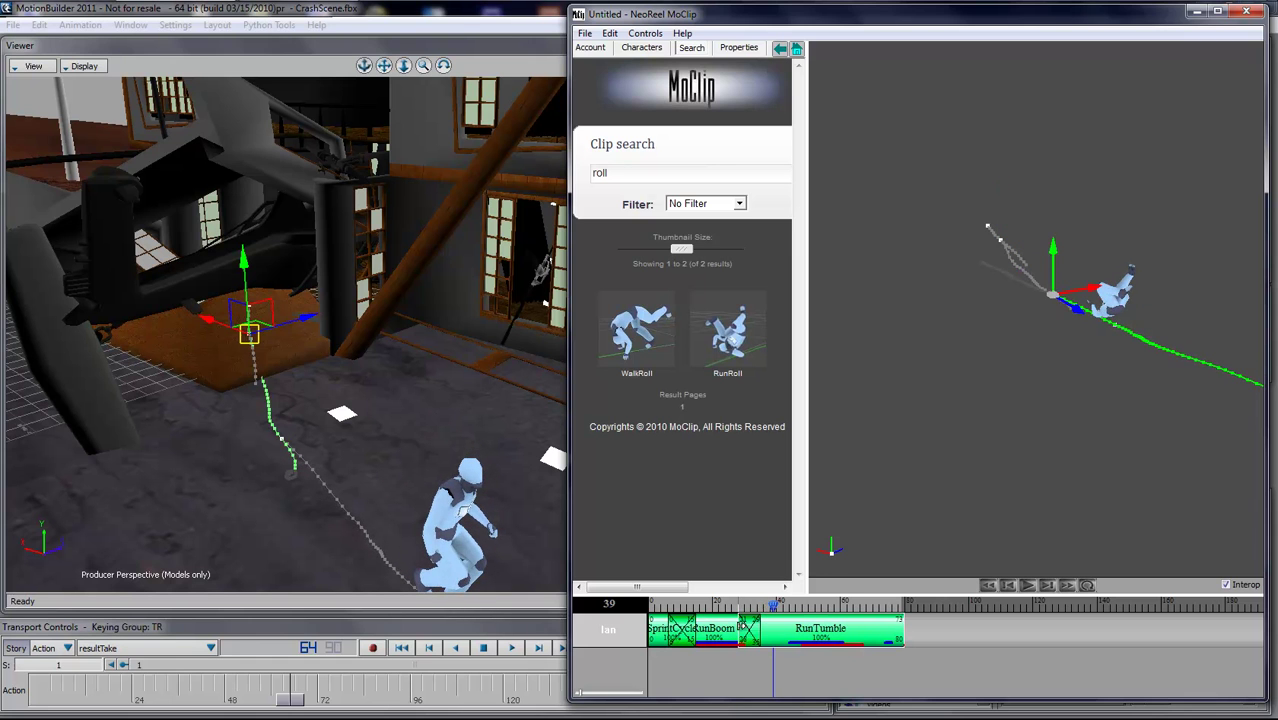
{"action": "mouse_move", "coordinate": [741, 626]}
{"action": "left_mouse_down"}
{"action": "mouse_move", "coordinate": [724, 607]}
{"action": "mouse_move", "coordinate": [780, 618]}
{"action": "mouse_move", "coordinate": [731, 615]}
{"action": "left_mouse_up"}
{"action": "middle_click_drag", "start_coordinate": [1003, 481], "coordinate": [1037, 461]}
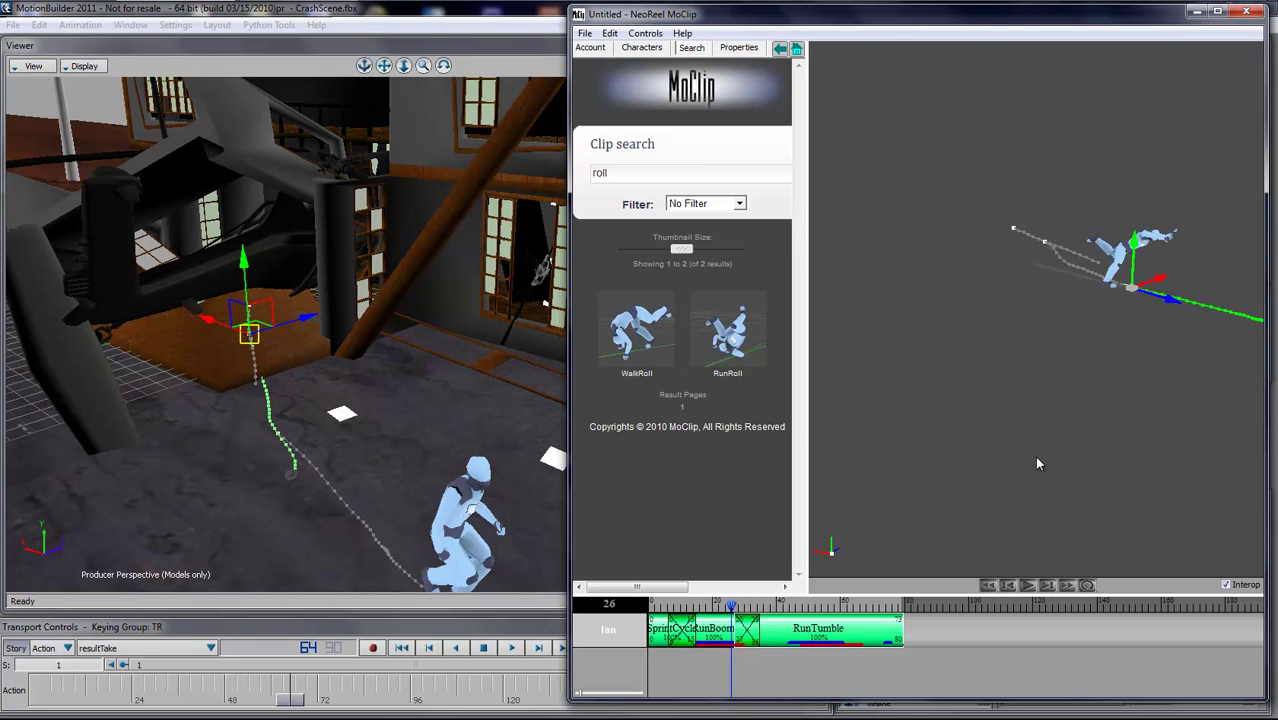
{"action": "right_click_drag", "start_coordinate": [1037, 461], "coordinate": [1084, 403]}
{"action": "middle_click_drag", "start_coordinate": [1084, 403], "coordinate": [1037, 430]}
{"action": "right_click_drag", "start_coordinate": [1037, 430], "coordinate": [1058, 397]}
{"action": "scroll", "coordinate": [1054, 389], "scroll_direction": "down", "scroll_amount": 6}
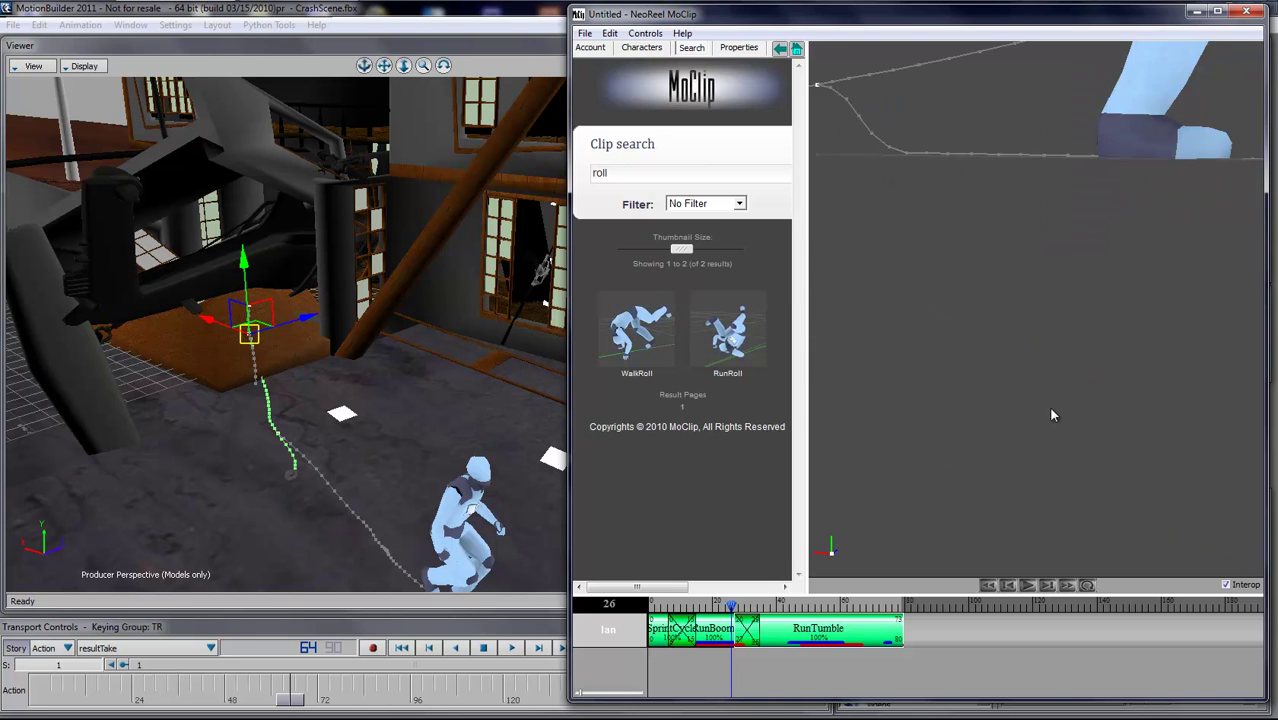
{"action": "middle_click_drag", "start_coordinate": [1038, 451], "coordinate": [1057, 403]}
{"action": "right_click_drag", "start_coordinate": [1060, 407], "coordinate": [1065, 396]}
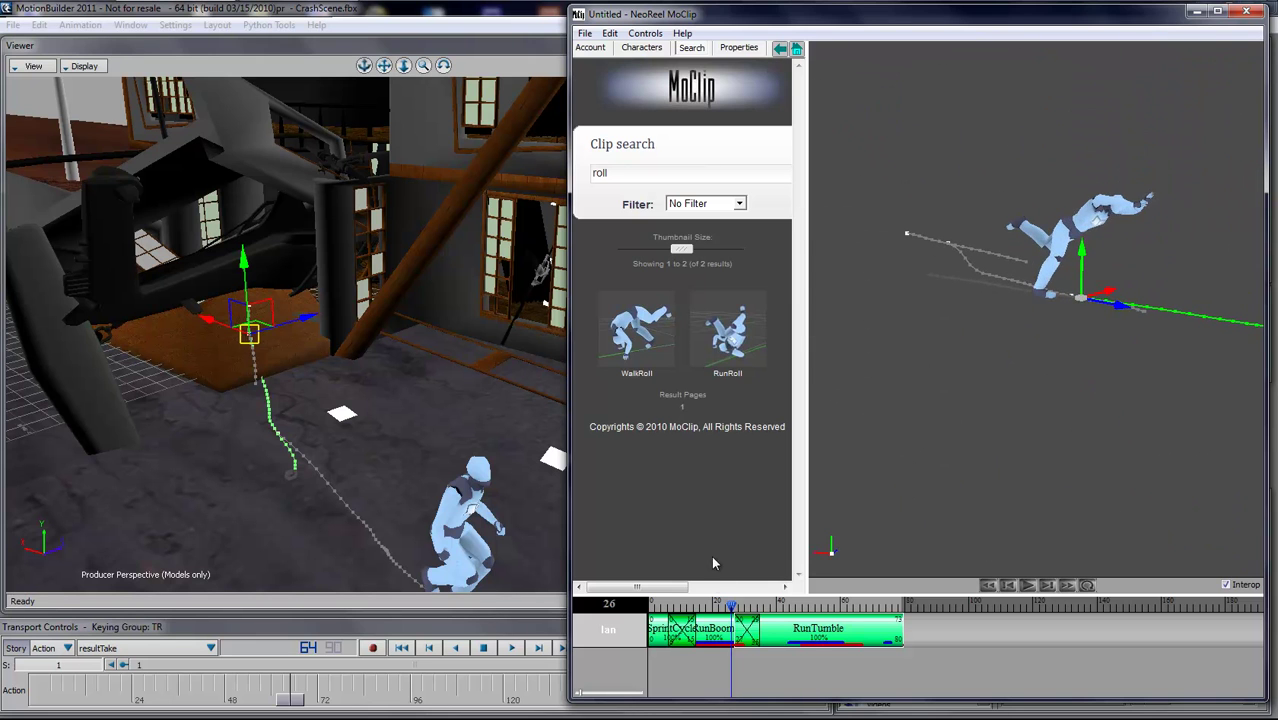
Shorten RunBoom to an Out Cut of 26, start RunTumble at about frame 24, and check the blend up to frame 44
{"action": "mouse_move", "coordinate": [724, 613]}
{"action": "left_mouse_down"}
{"action": "mouse_move", "coordinate": [763, 622]}
{"action": "mouse_move", "coordinate": [747, 624]}
{"action": "left_mouse_up"}
{"action": "mouse_move", "coordinate": [770, 635]}
{"action": "left_mouse_down"}
{"action": "mouse_move", "coordinate": [712, 614]}
{"action": "mouse_move", "coordinate": [772, 616]}
{"action": "mouse_move", "coordinate": [767, 643]}
{"action": "left_mouse_up"}
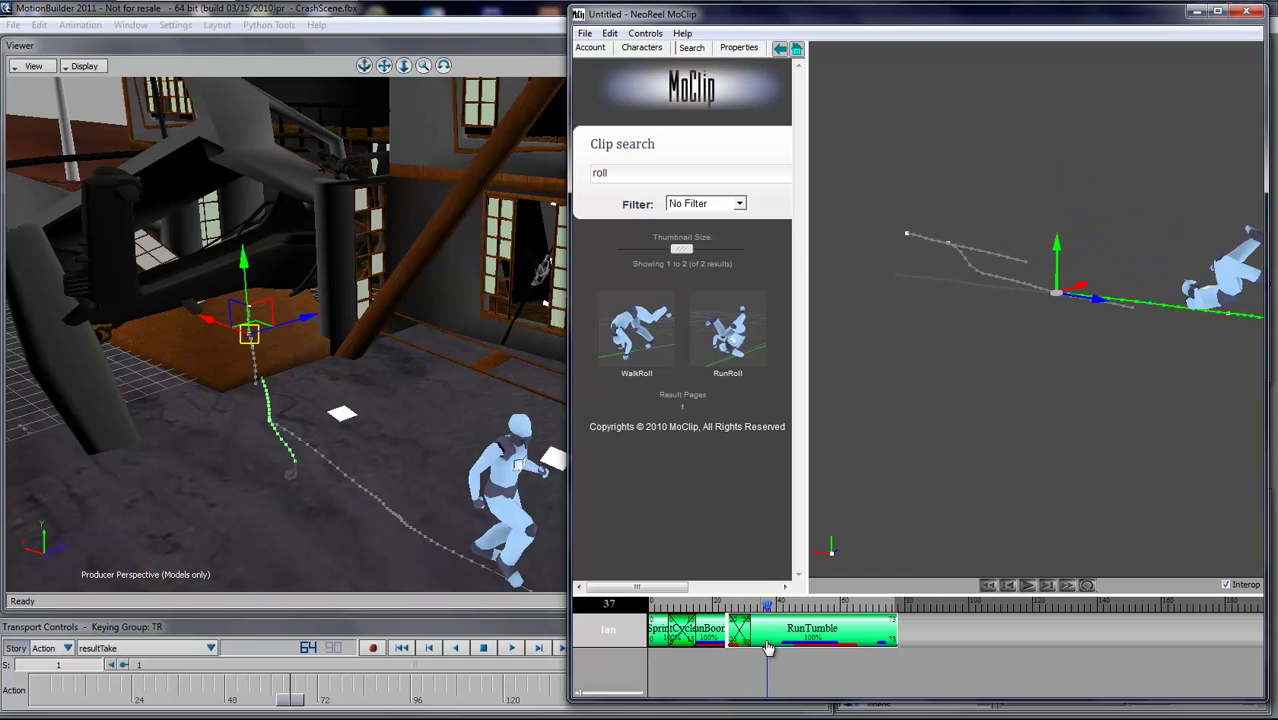
{"action": "left_click_drag", "start_coordinate": [722, 608], "coordinate": [773, 638]}
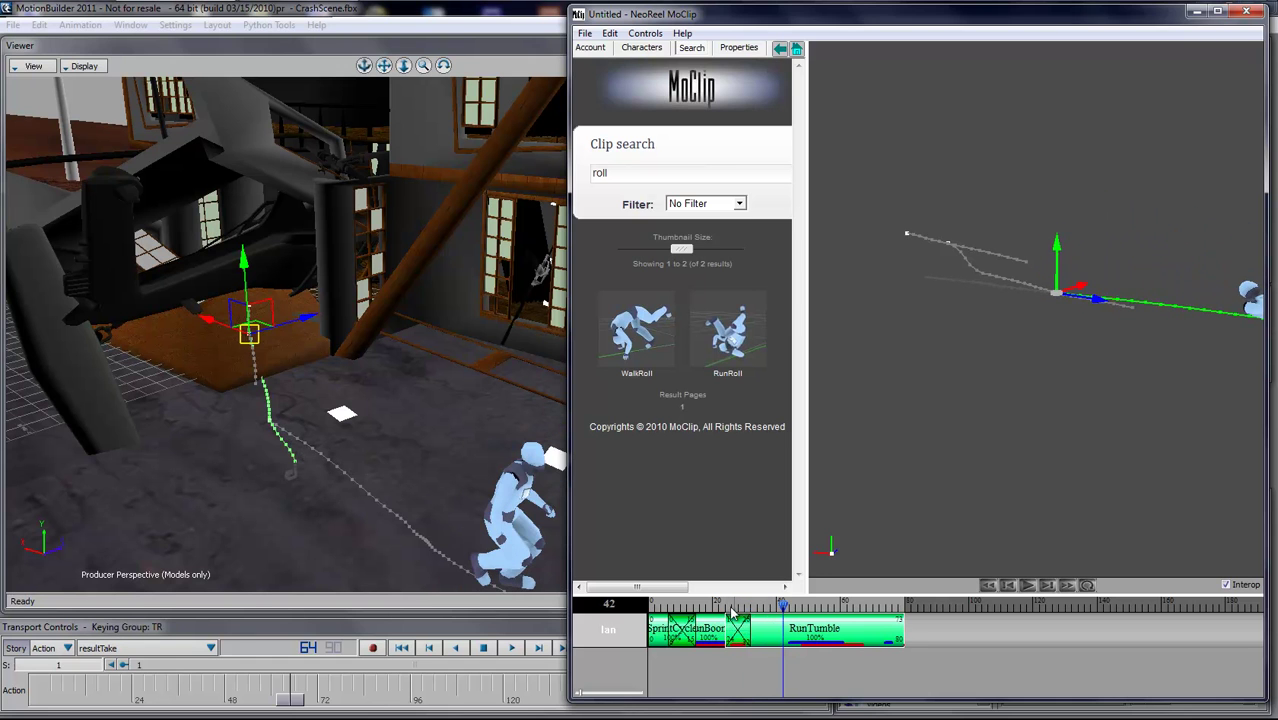
{"action": "left_click_drag", "start_coordinate": [717, 607], "coordinate": [790, 624]}
{"action": "middle_click_drag", "start_coordinate": [1012, 480], "coordinate": [1008, 447]}
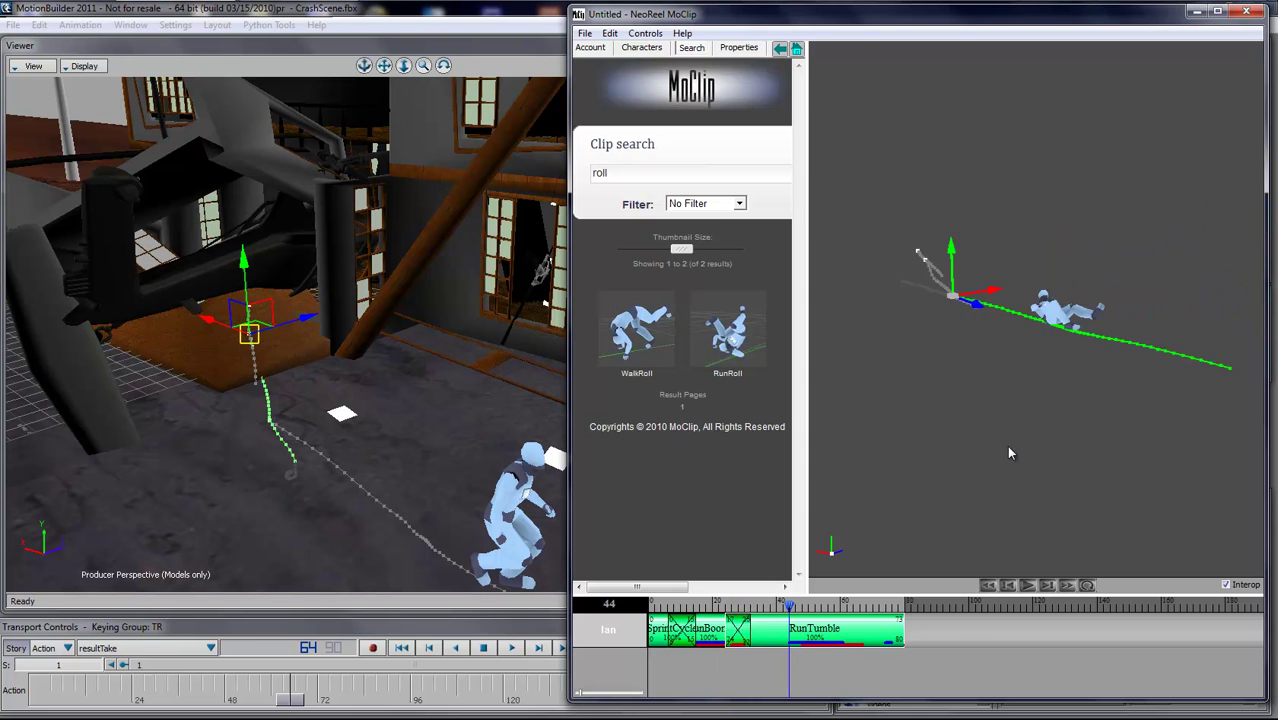
{"action": "left_click_drag", "start_coordinate": [1006, 445], "coordinate": [959, 445]}
In MotionBuilder, review the motion from the start to frame 45 and rotate the RunTumble clip vertically to about -57.66 degrees
{"action": "left_click", "coordinate": [461, 412]}
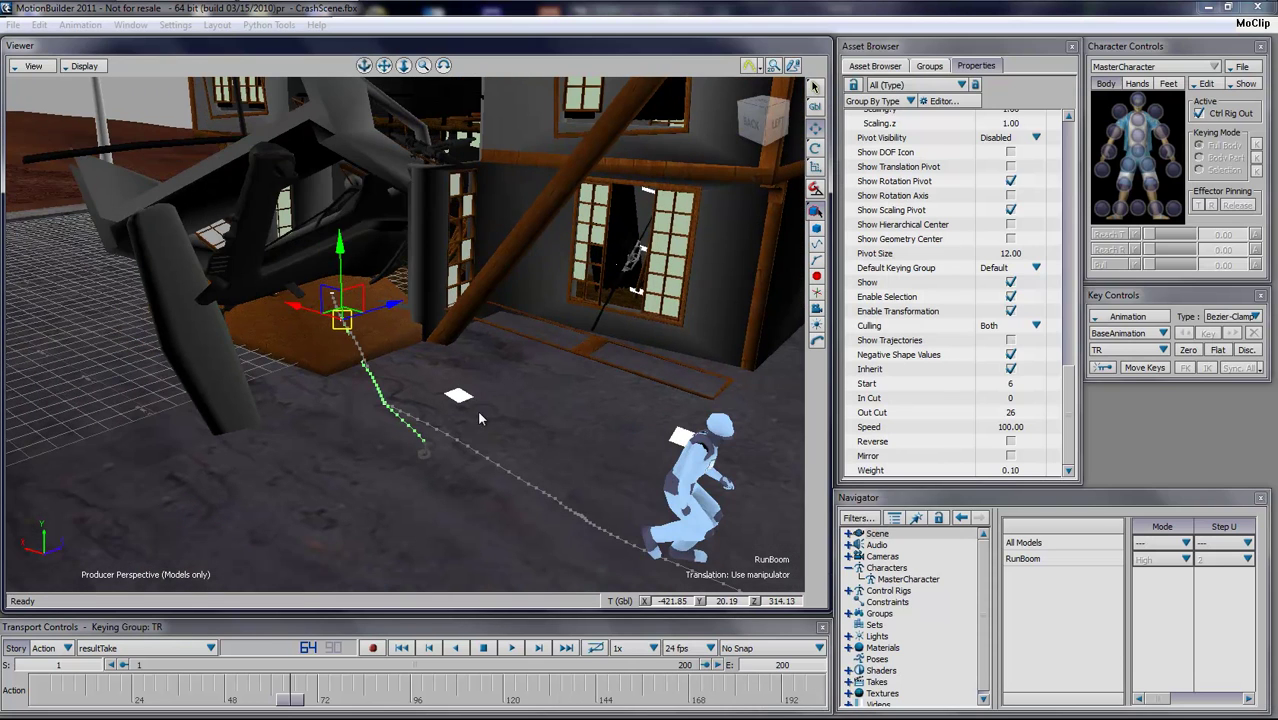
{"action": "left_click_drag", "start_coordinate": [478, 412], "coordinate": [420, 507], "text": "ctrl+shift"}
{"action": "left_click", "coordinate": [401, 648]}
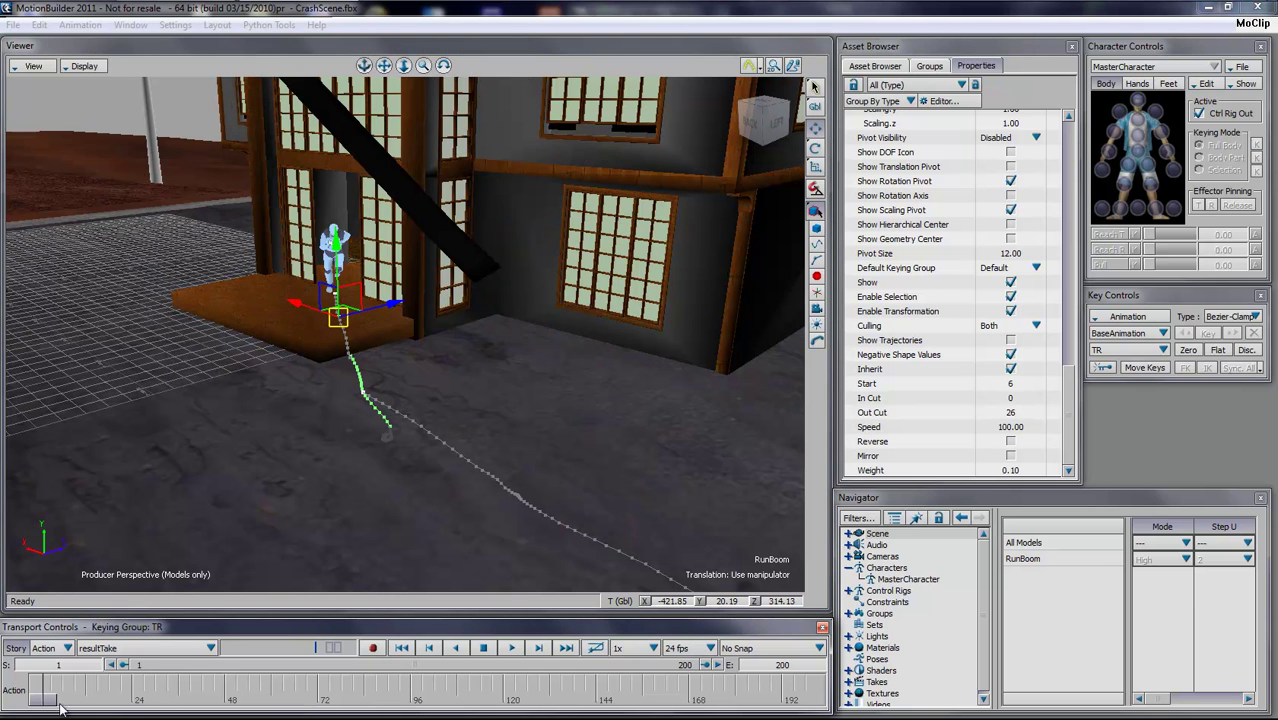
{"action": "left_click_drag", "start_coordinate": [60, 706], "coordinate": [217, 697]}
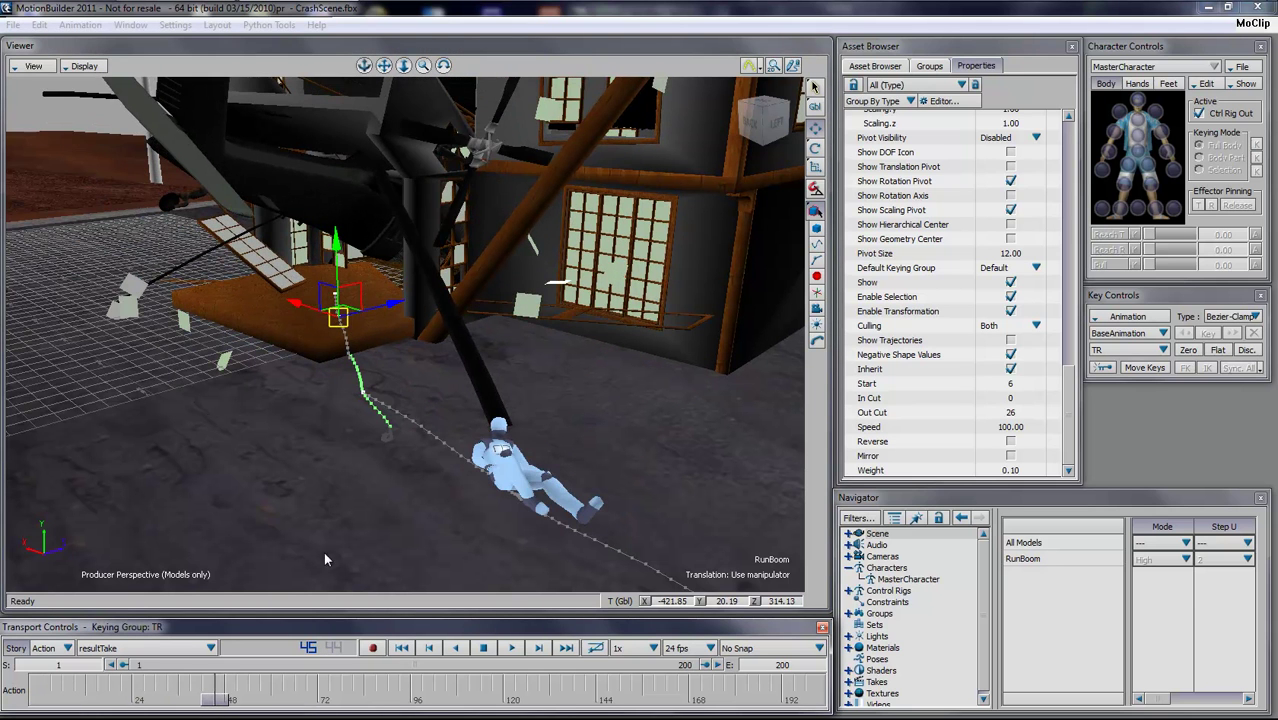
{"action": "left_click", "coordinate": [432, 441]}
{"action": "key", "text": "e"}
{"action": "left_click_drag", "start_coordinate": [432, 441], "coordinate": [514, 475]}
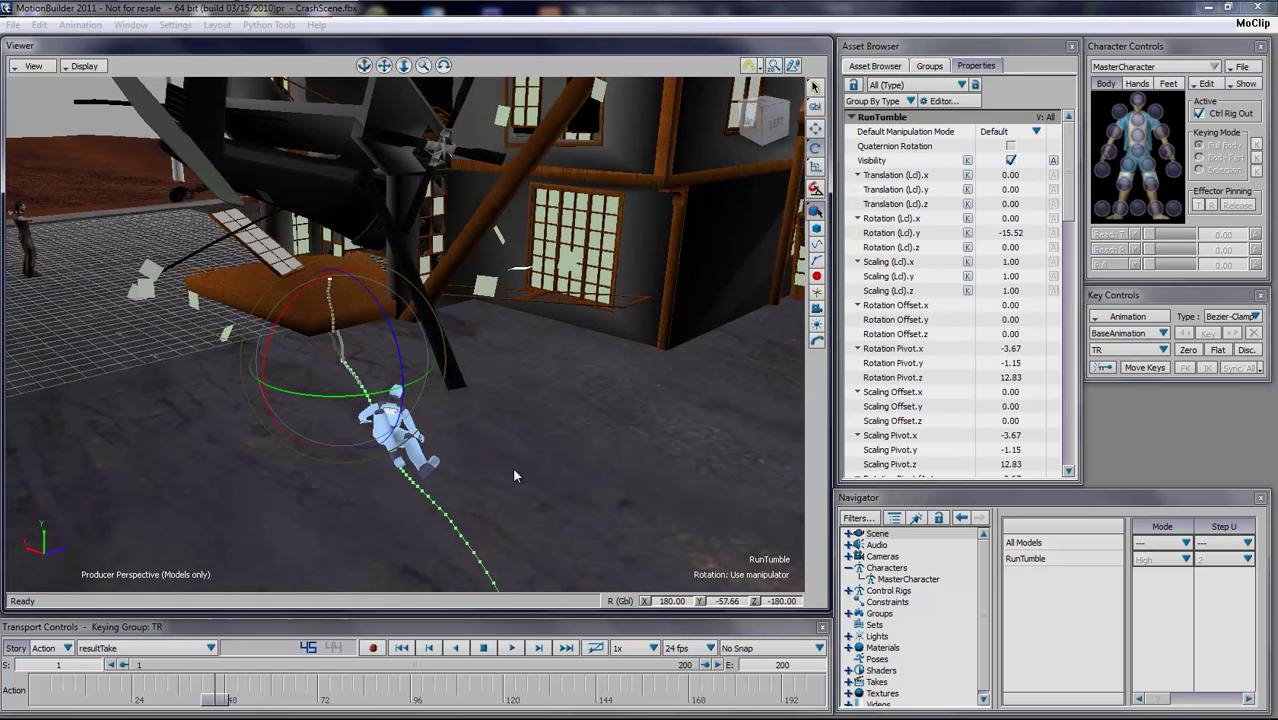
Check the transition into RunTumble at about frame 23 from a closer angle, and return to MoClip
{"action": "left_click_drag", "start_coordinate": [210, 702], "coordinate": [133, 698]}
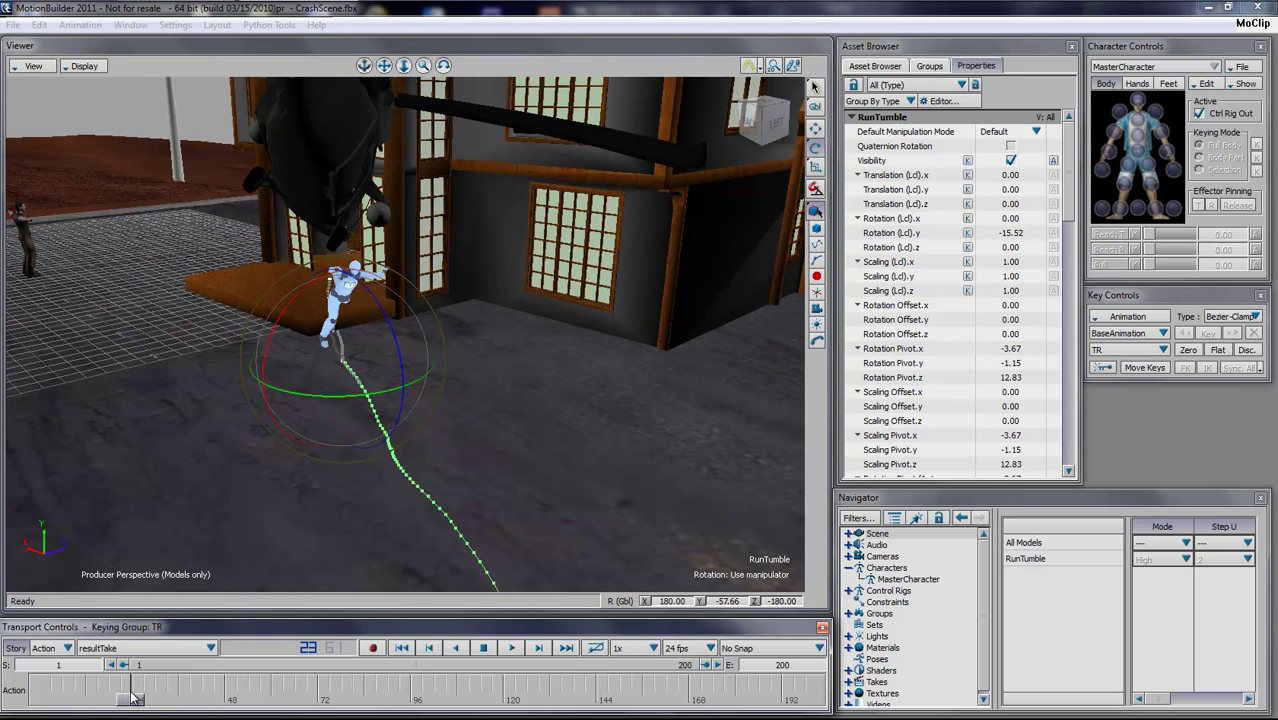
{"action": "left_click_drag", "start_coordinate": [390, 517], "coordinate": [391, 528], "text": "ctrl+shift"}
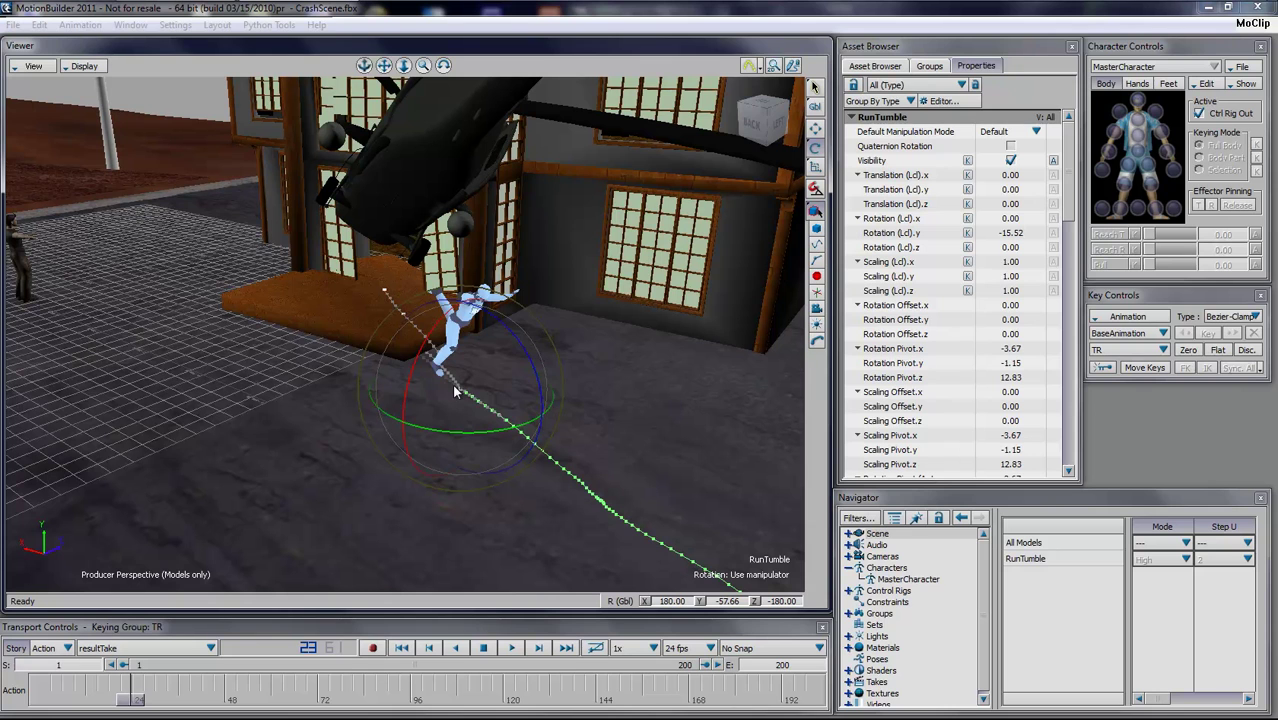
{"action": "key", "text": "alt+Tab"}
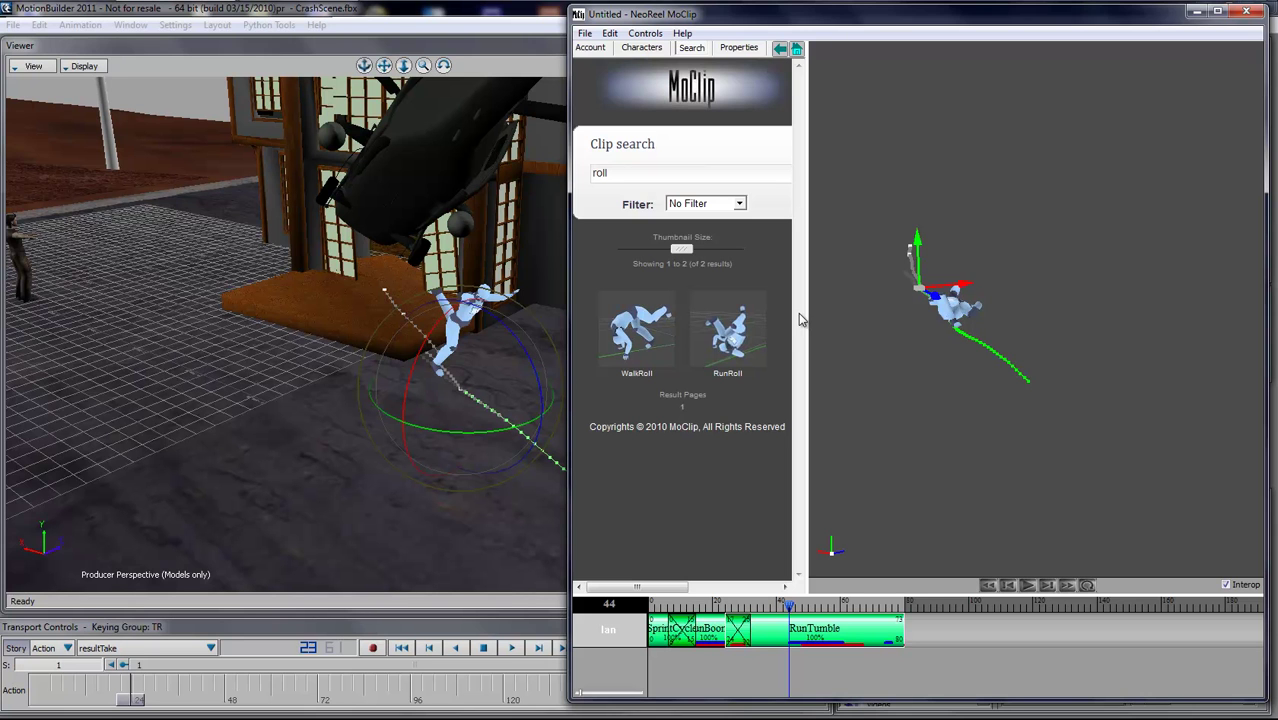
Save the project in the Demo folder as demo.nrm, replacing the existing file
{"action": "left_click", "coordinate": [585, 33]}
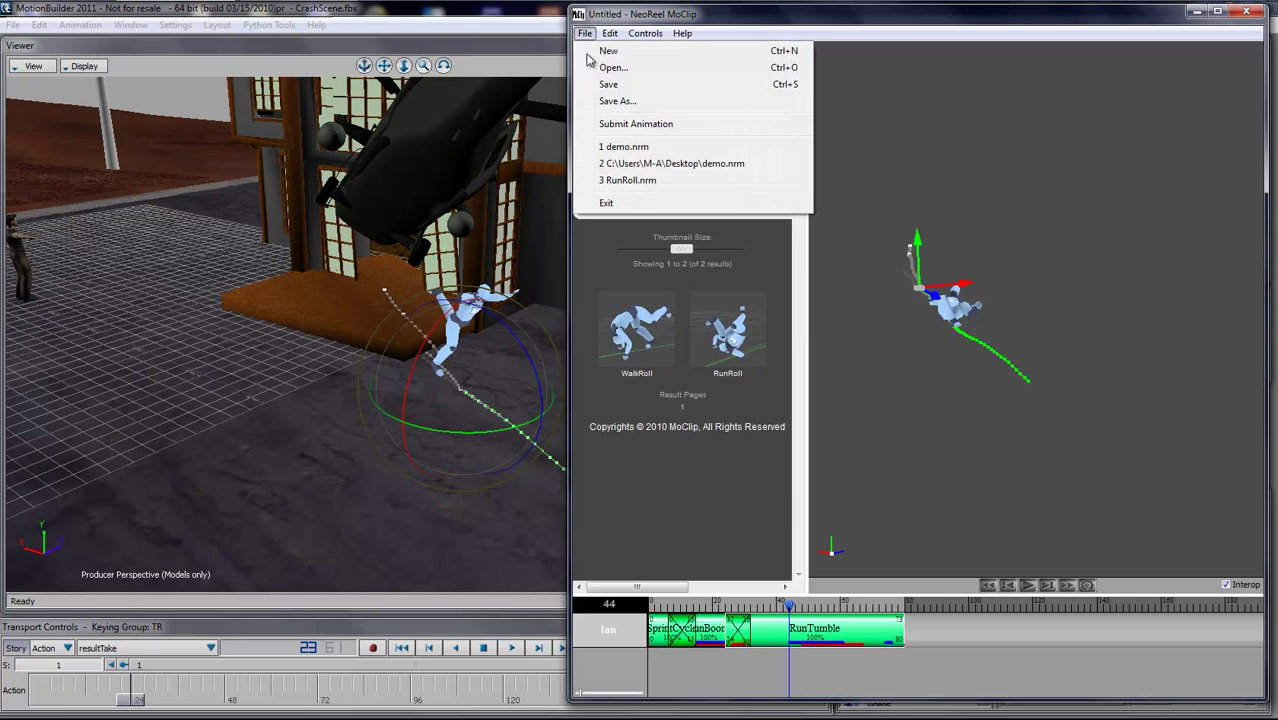
{"action": "left_click", "coordinate": [596, 103]}
{"action": "double_click", "coordinate": [823, 341]}
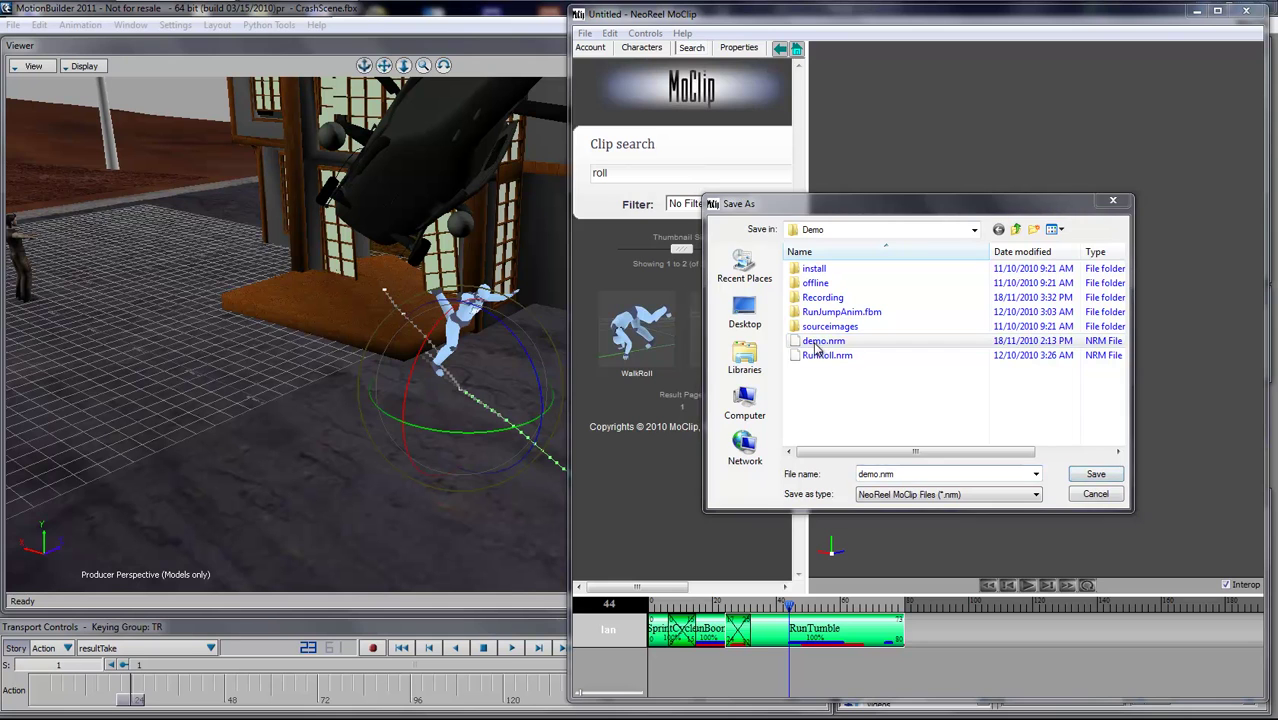
{"action": "left_click", "coordinate": [684, 372]}
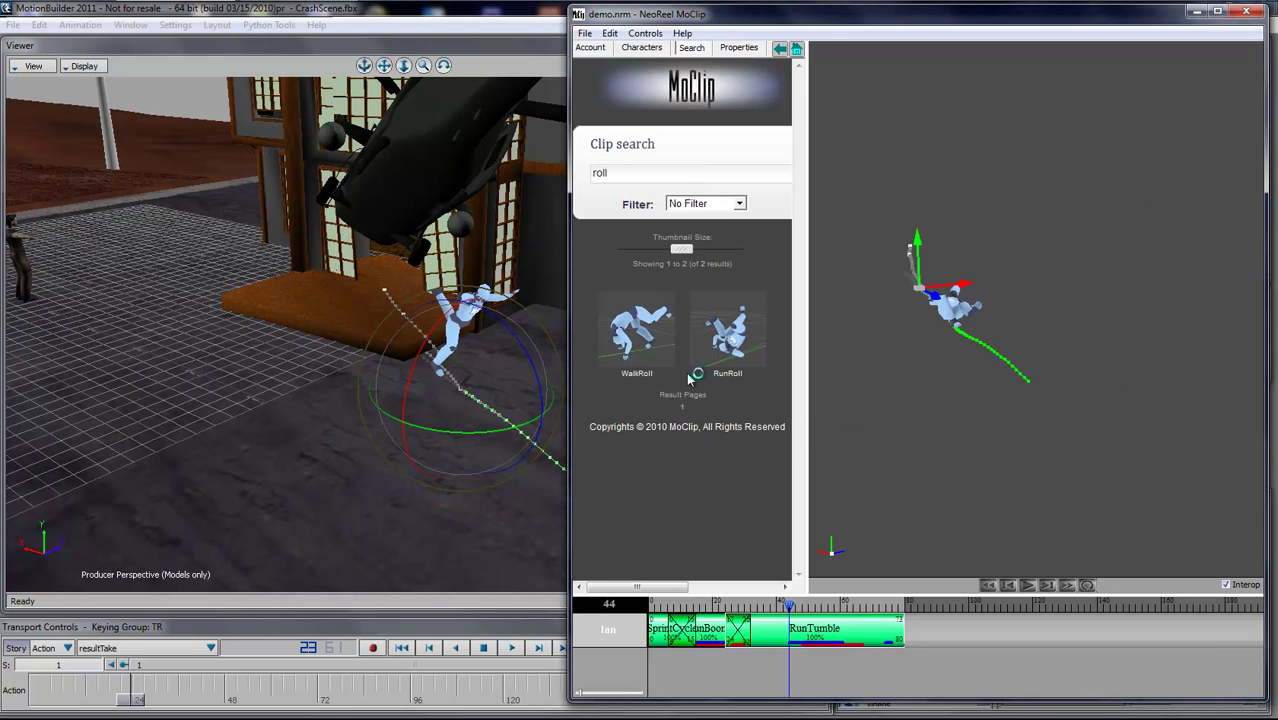
Check out demo.nrm from the account's Animation Bin and open the notice for the finished animation
{"action": "left_click", "coordinate": [593, 49]}
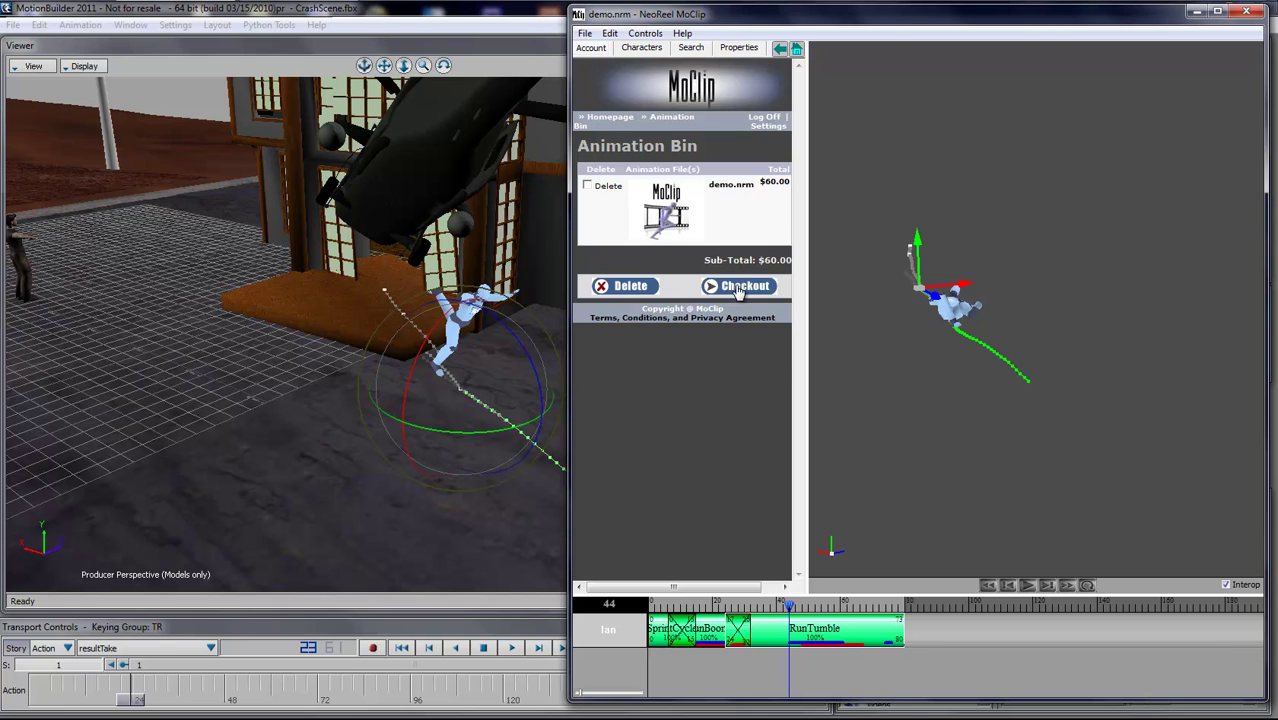
{"action": "left_click", "coordinate": [737, 287]}
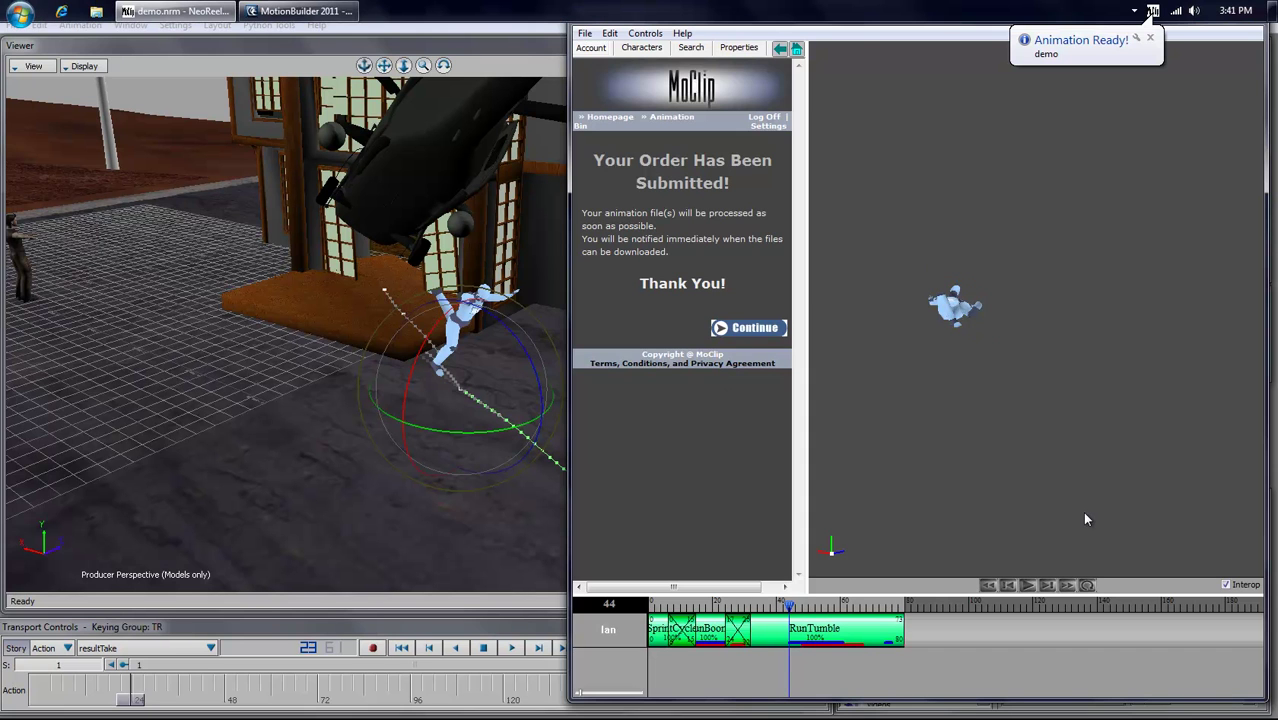
{"action": "left_click", "coordinate": [1090, 55]}
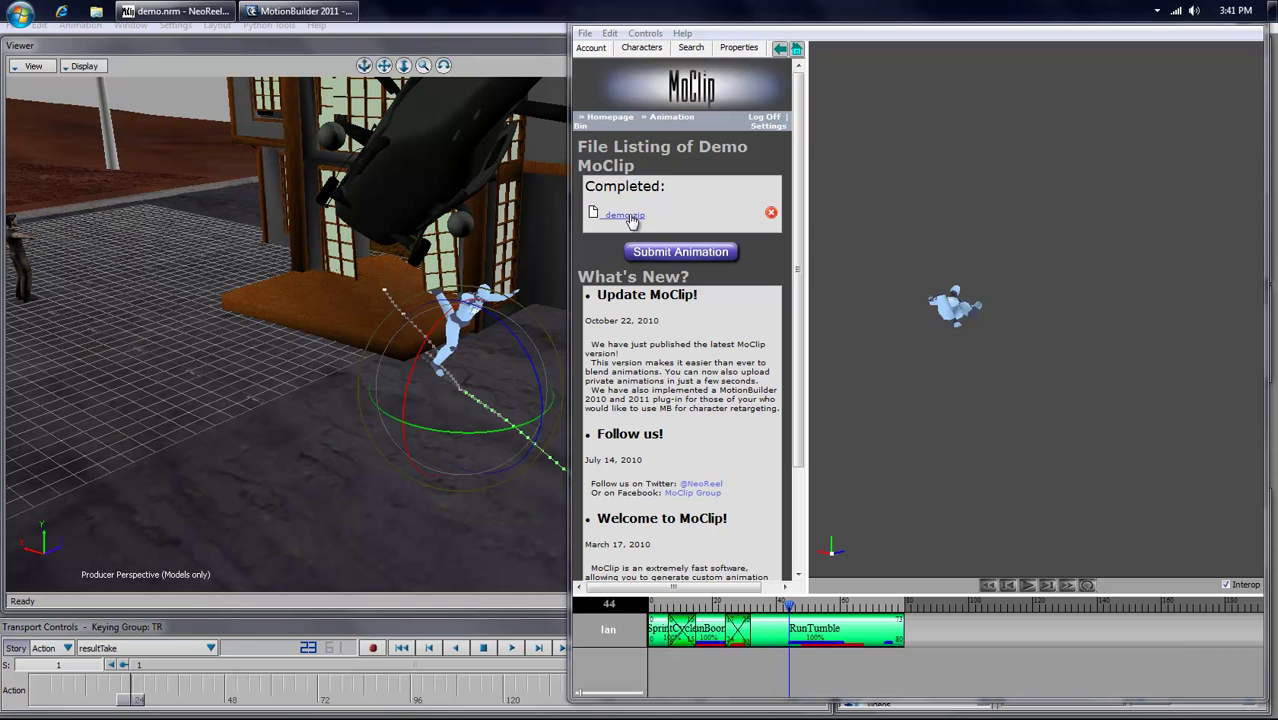
Download the completed demo.zip to the Desktop, replacing the copy already there
{"action": "left_click", "coordinate": [629, 216]}
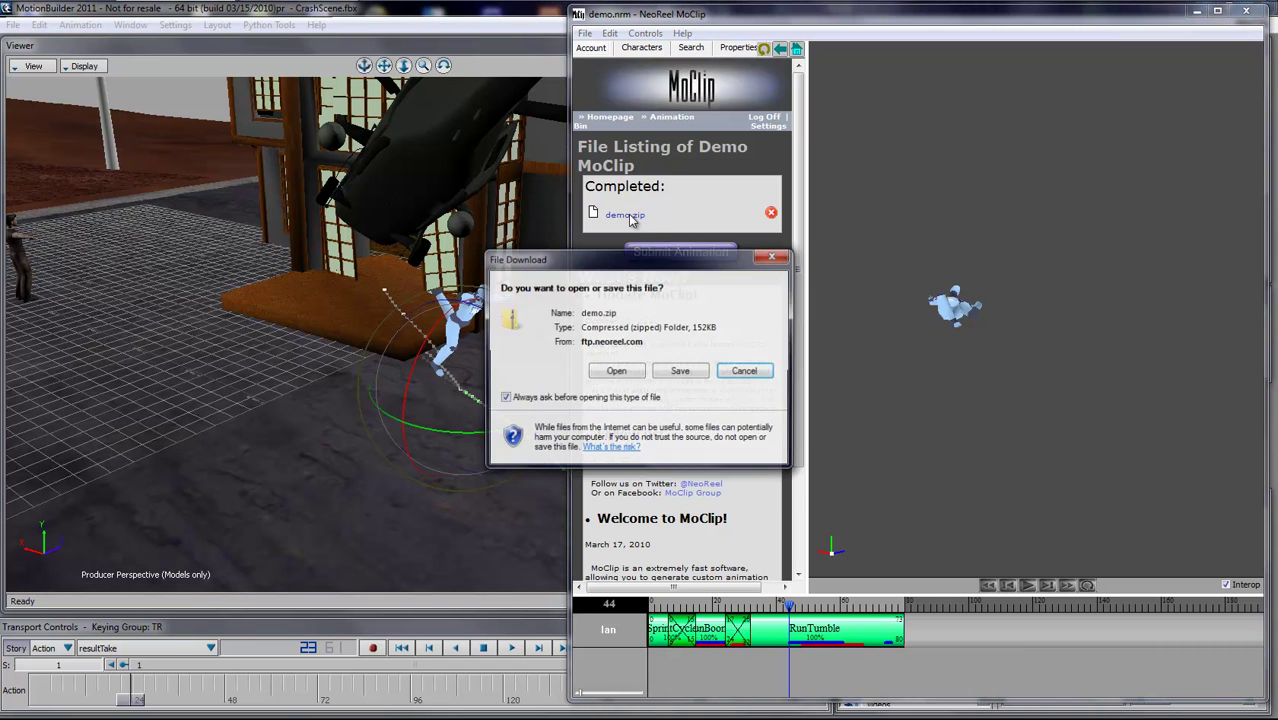
{"action": "left_click", "coordinate": [680, 371]}
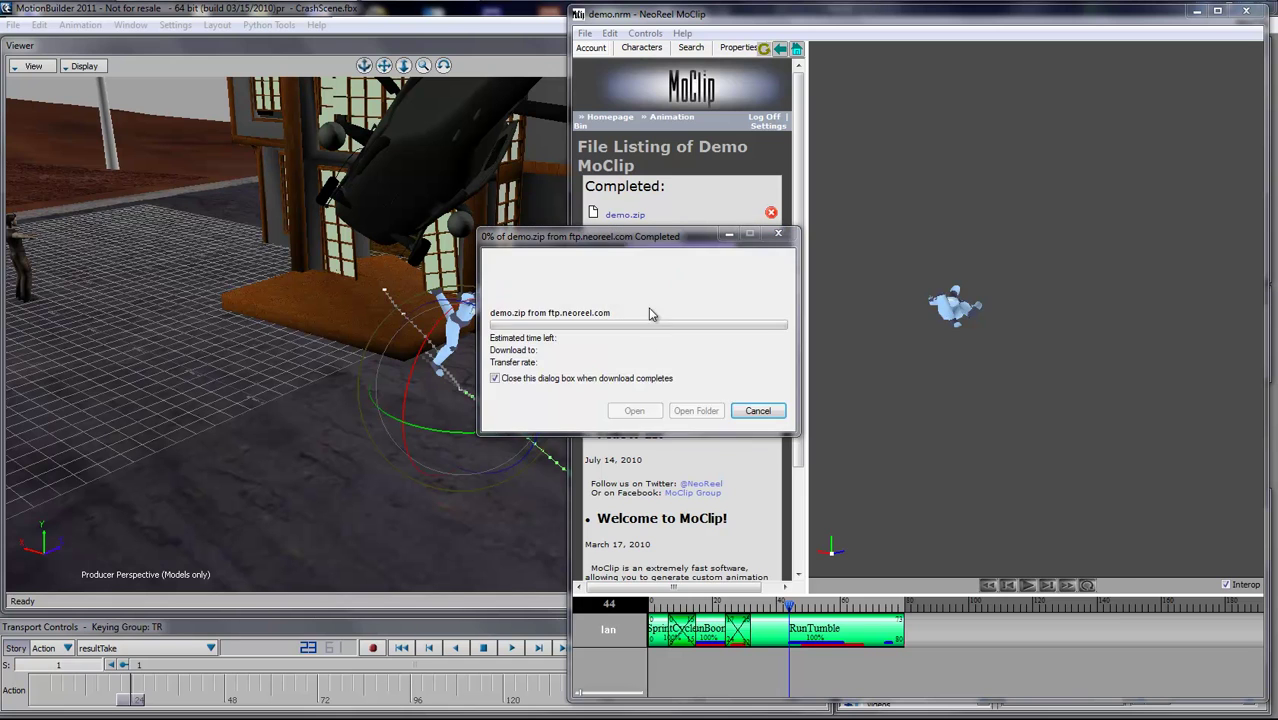
{"action": "left_click", "coordinate": [680, 390]}
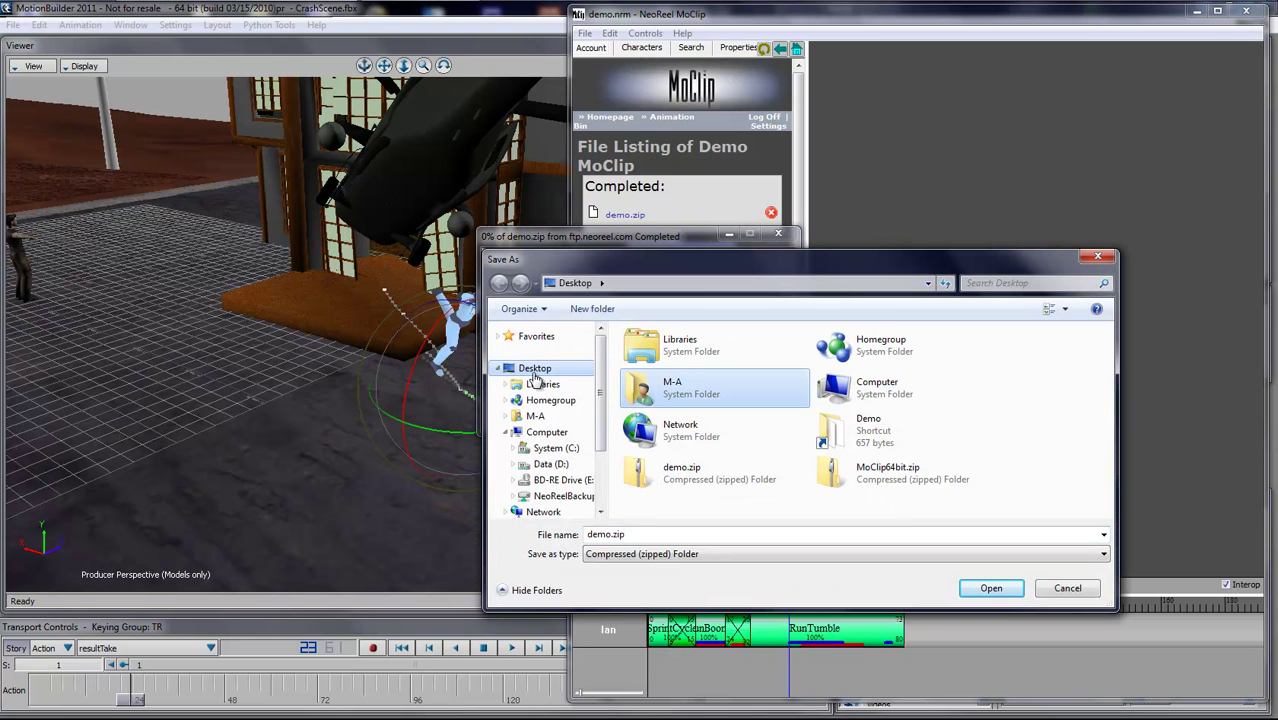
{"action": "left_click", "coordinate": [538, 369]}
{"action": "left_click", "coordinate": [990, 588]}
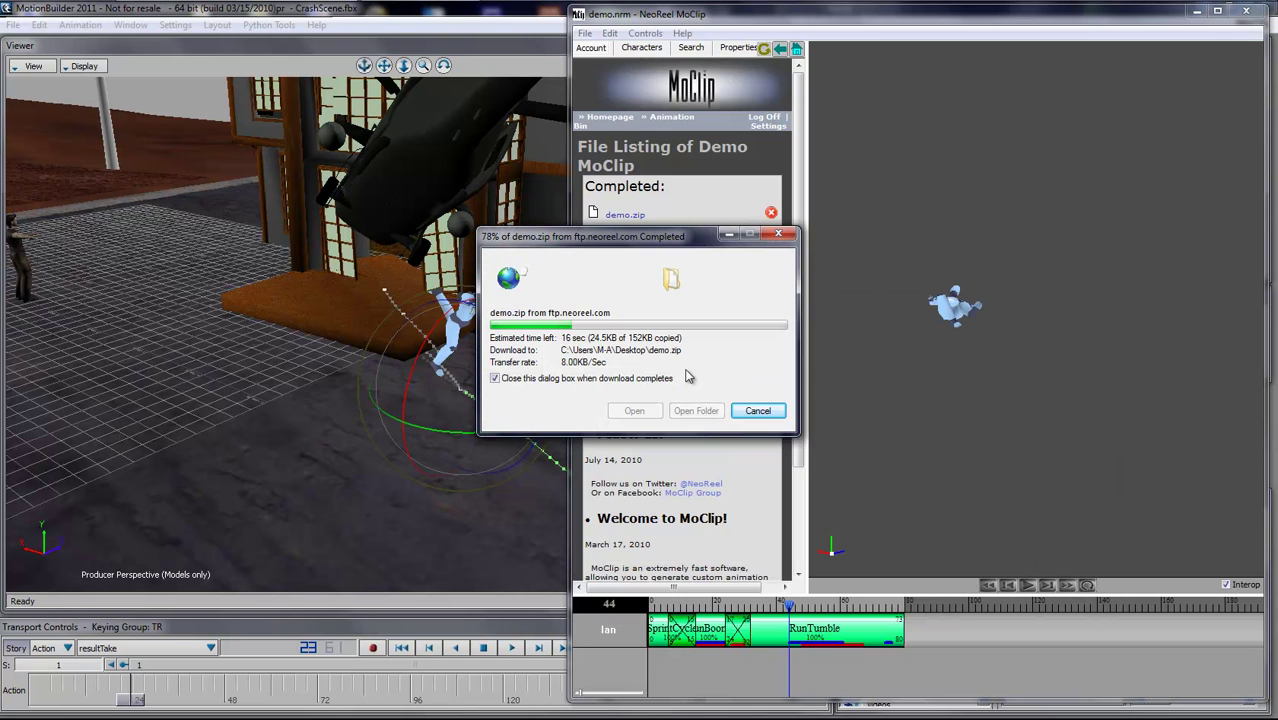
Delete demo.zip from the MoClip server and minimize MoClip to reach the desktop
{"action": "left_click", "coordinate": [771, 214]}
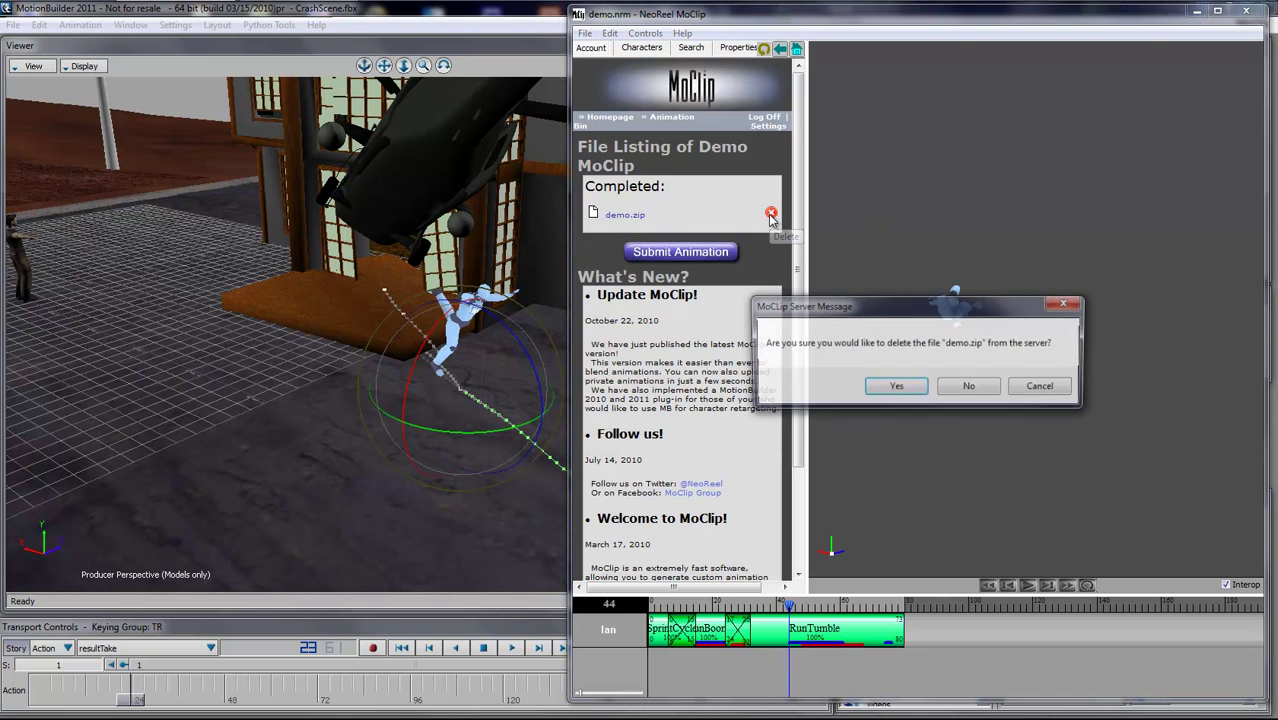
{"action": "left_click", "coordinate": [891, 392]}
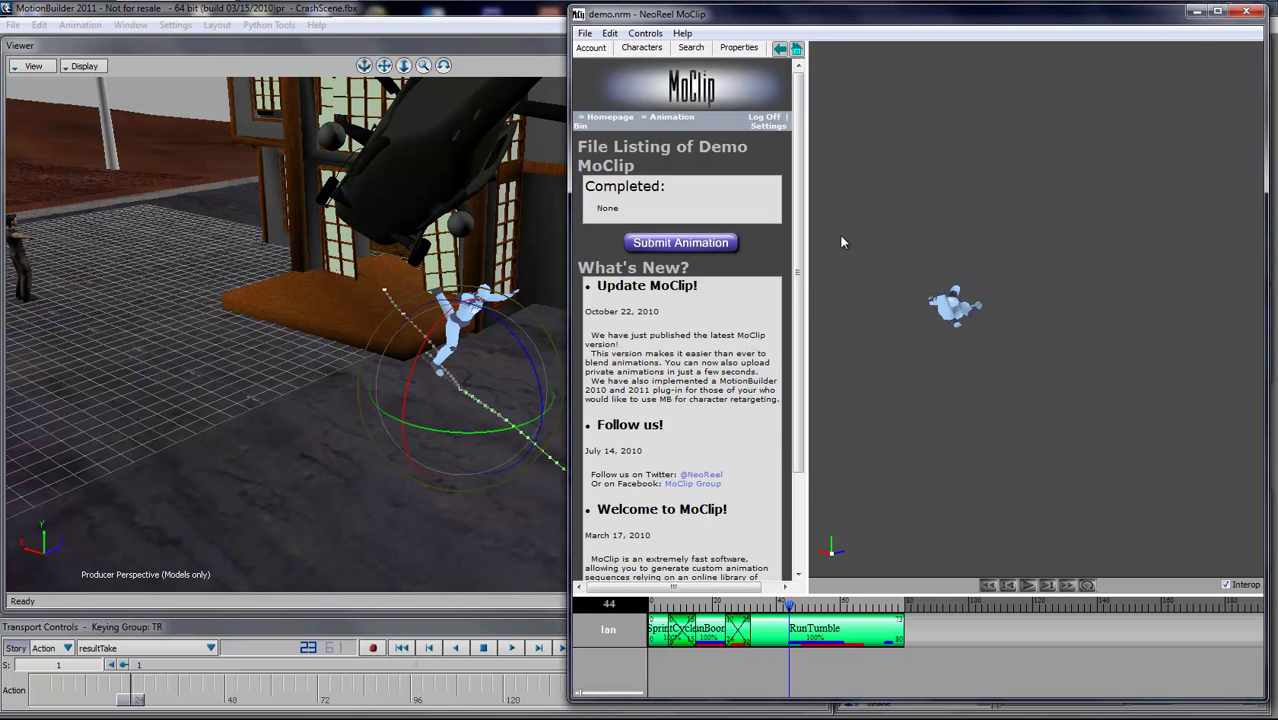
{"action": "left_click", "coordinate": [1196, 11]}
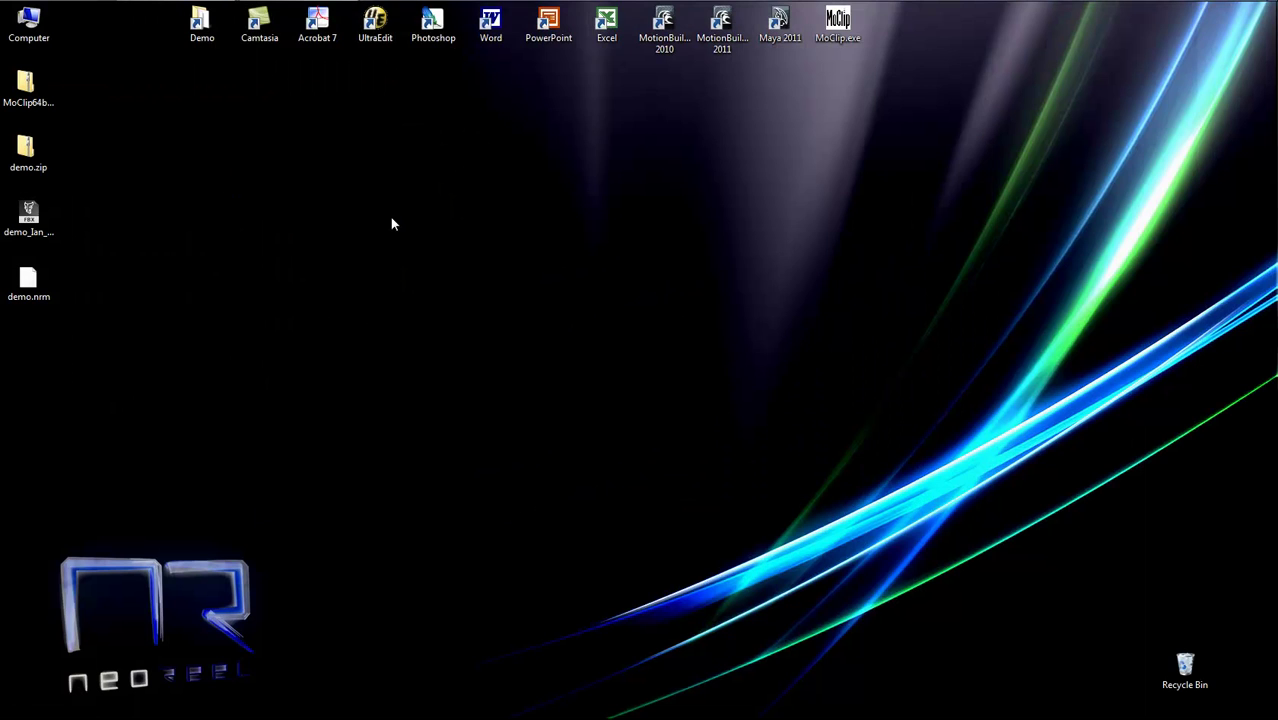
Open demo.zip and delete the old demo FBX and demo.nrm files from the desktop
{"action": "double_click", "coordinate": [32, 169]}
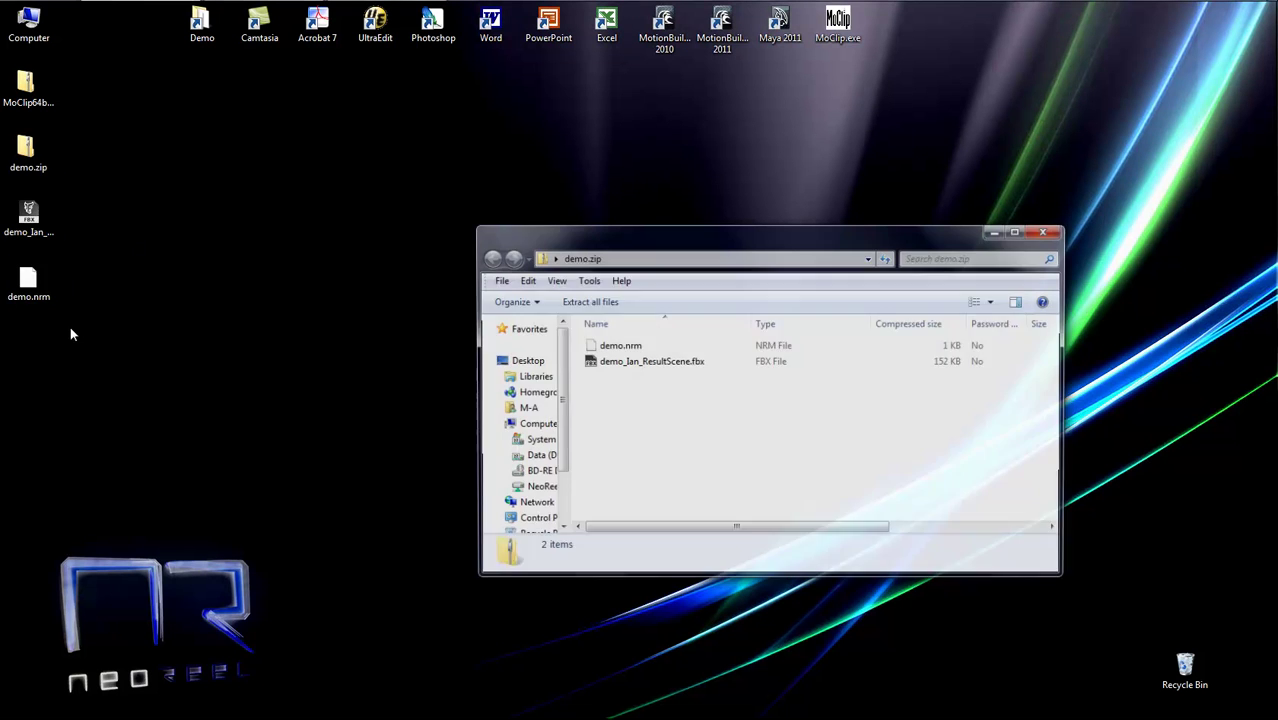
{"action": "left_click_drag", "start_coordinate": [68, 340], "coordinate": [4, 200]}
{"action": "key", "text": "Delete"}
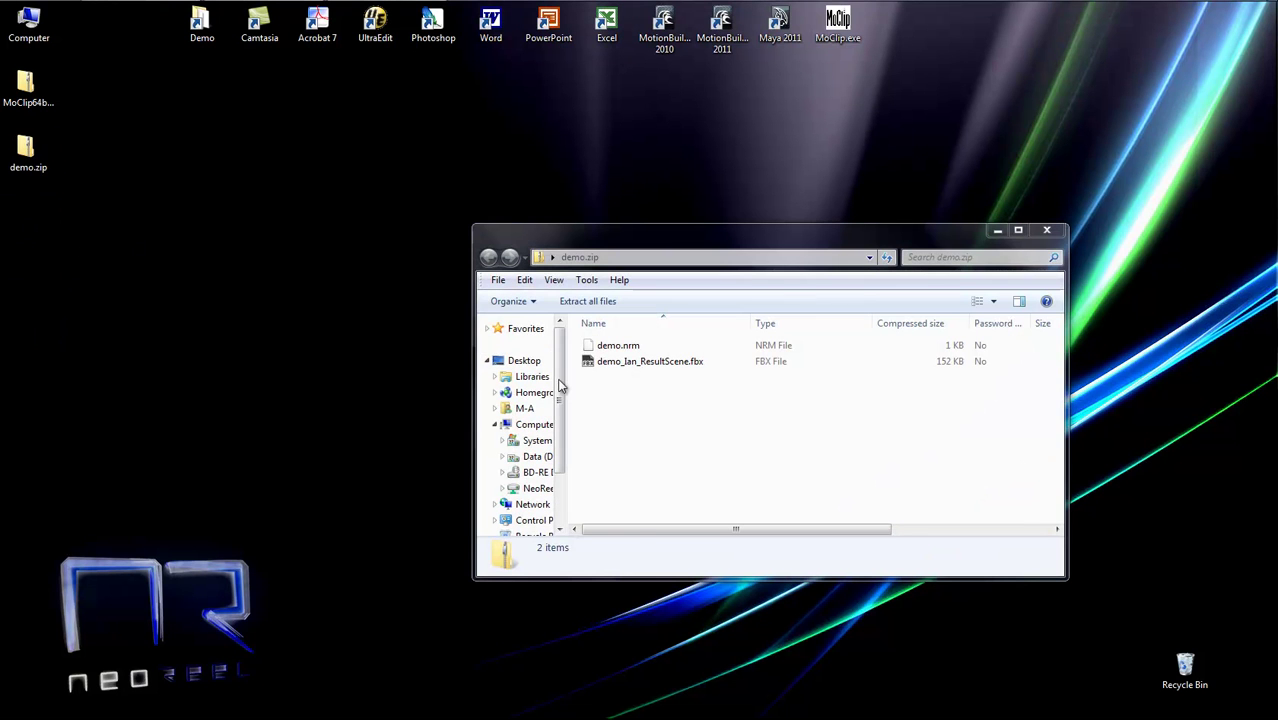
Extract demo.nrm and demo_Ian_ResultScene.fbx from the archive to the desktop and close the archive window
{"action": "left_click_drag", "start_coordinate": [626, 411], "coordinate": [590, 345]}
{"action": "left_click_drag", "start_coordinate": [600, 361], "coordinate": [178, 267]}
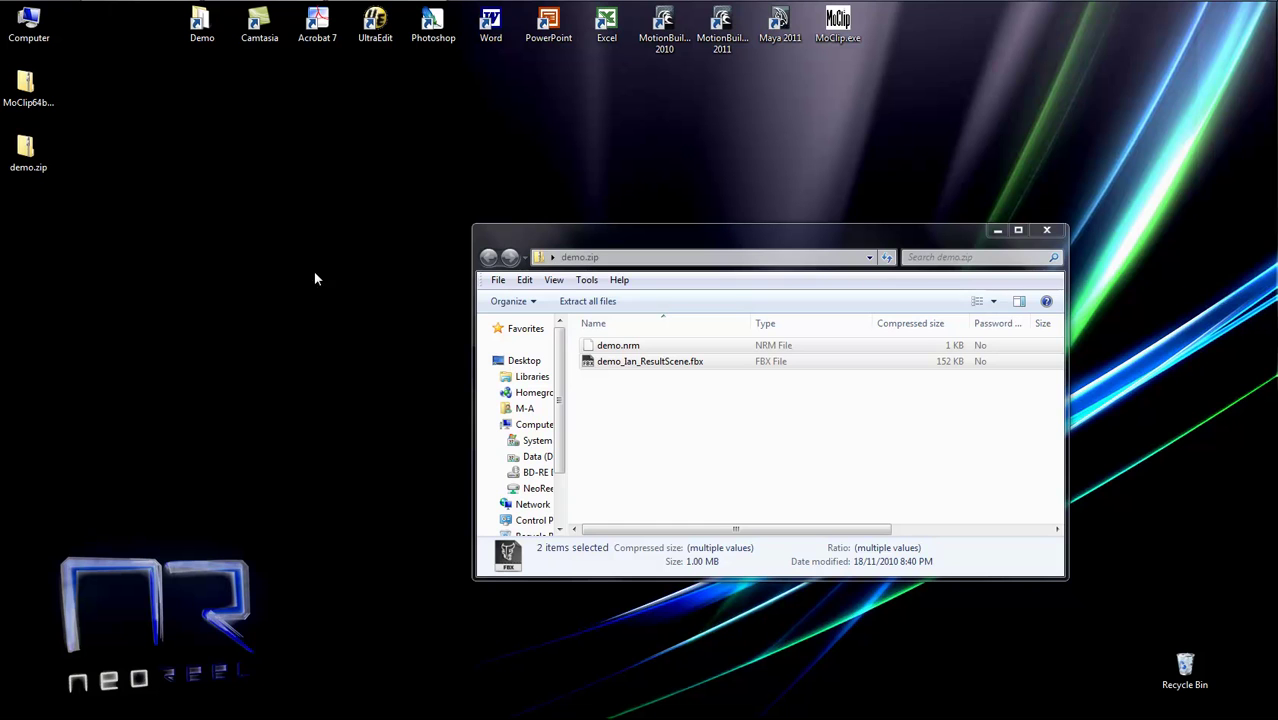
{"action": "left_click", "coordinate": [1046, 230]}
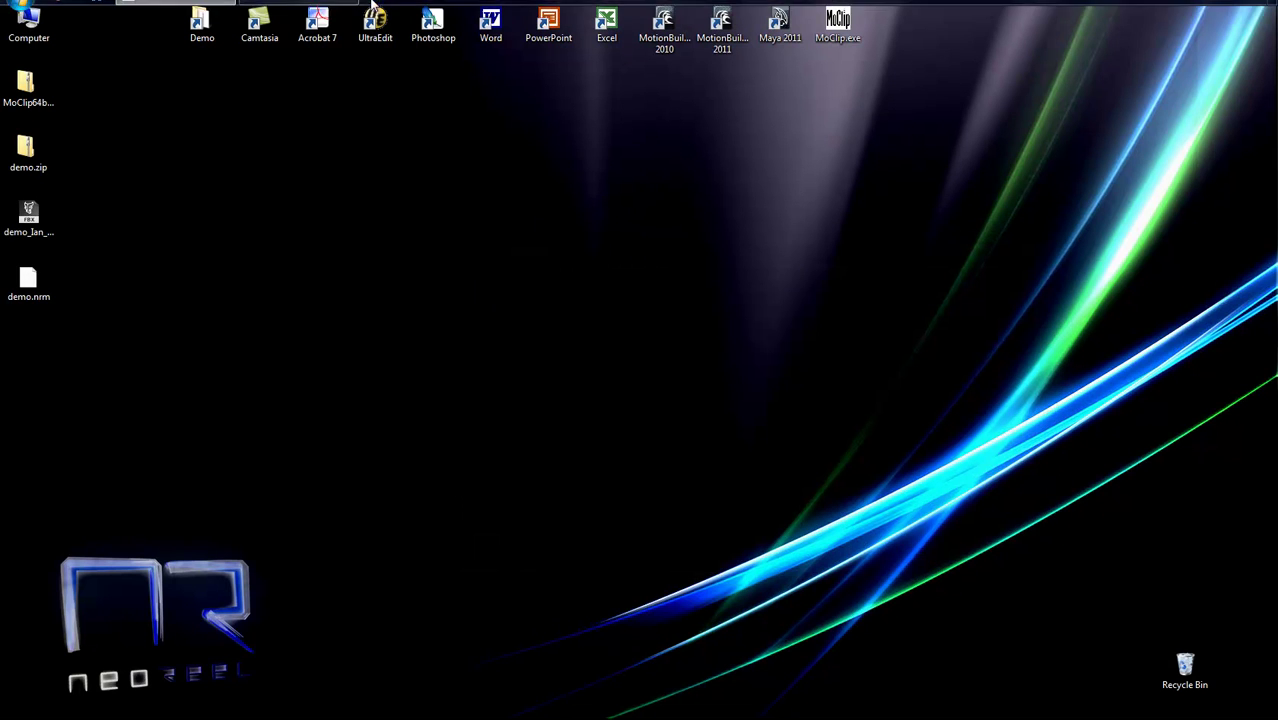
{"action": "left_click", "coordinate": [30, 293]}
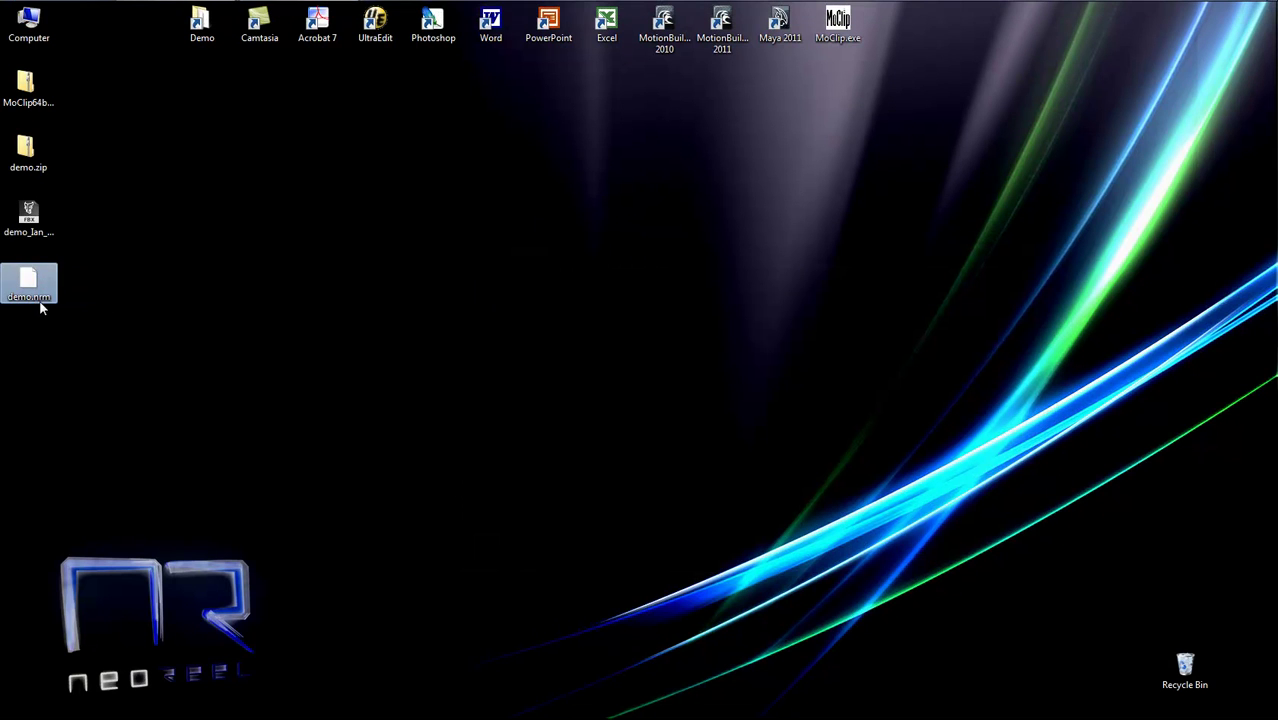
{"action": "left_click_drag", "start_coordinate": [63, 323], "coordinate": [5, 267]}
{"action": "left_click", "coordinate": [30, 232]}
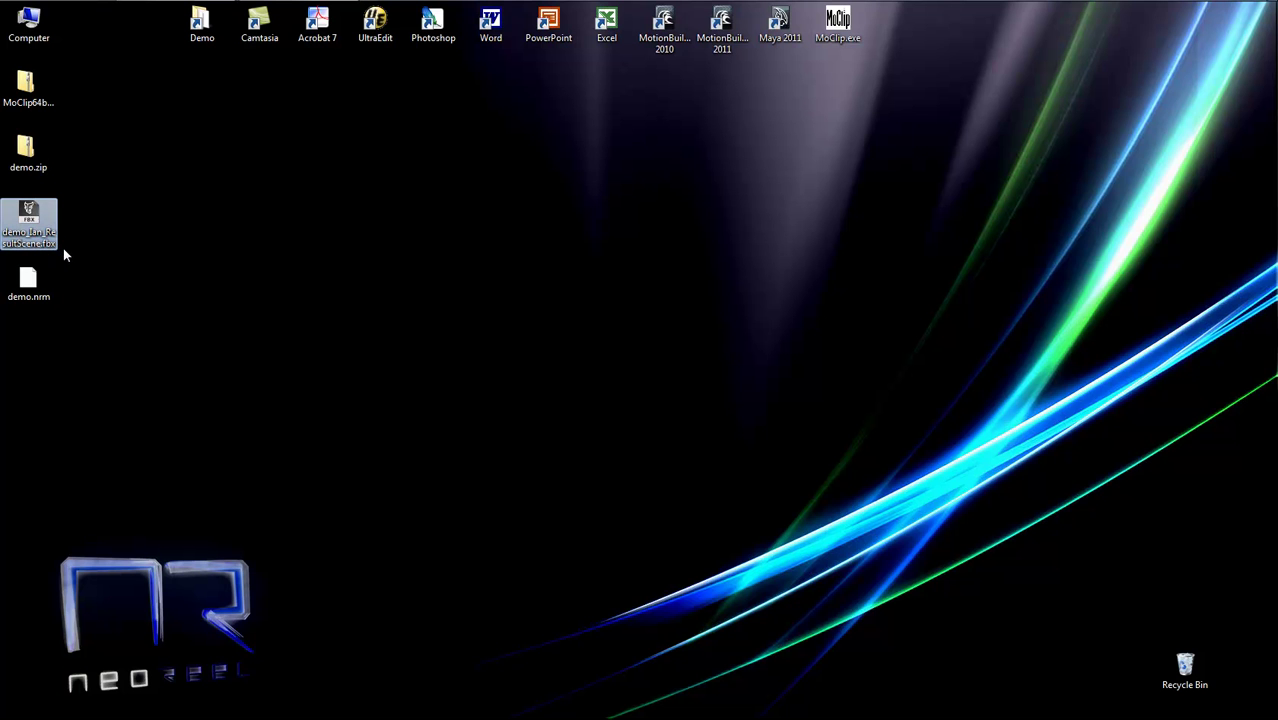
Switch to MotionBuilder and import the MoClip animation demo_Ian_ResultScene.fbx from the Desktop
{"action": "mouse_move", "coordinate": [178, 2]}
{"action": "left_click", "coordinate": [258, 10]}
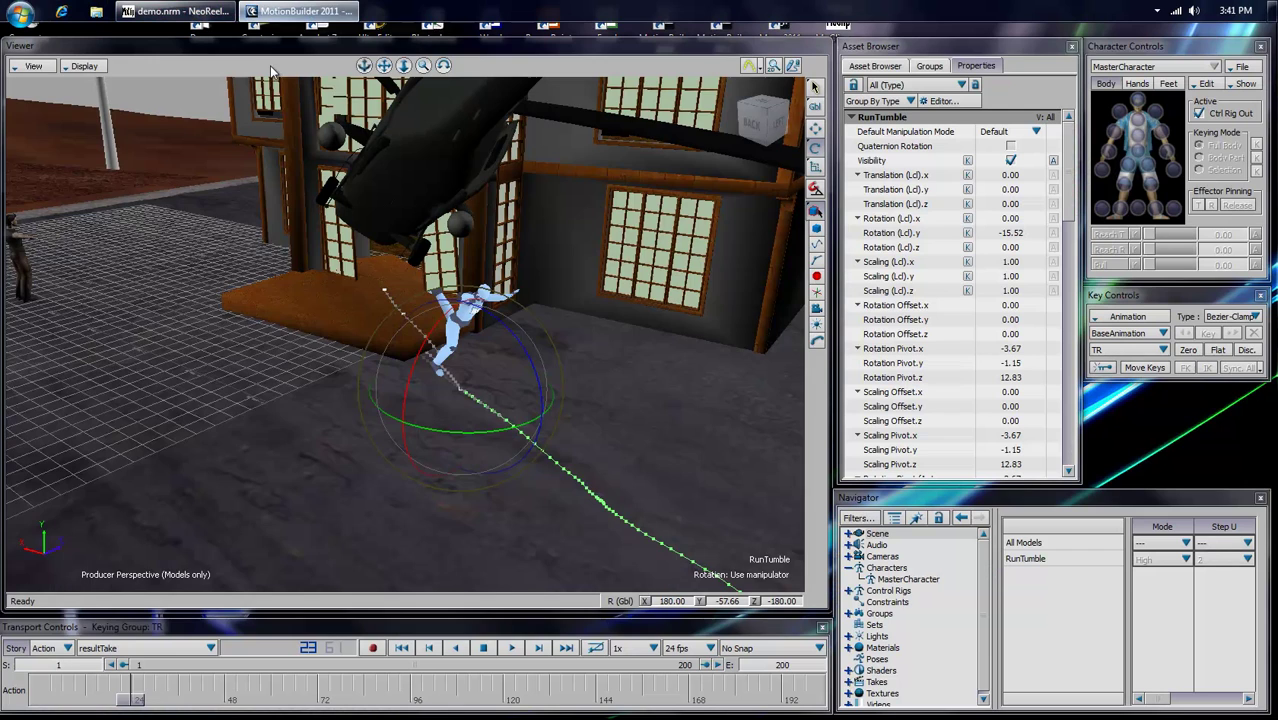
{"action": "left_click", "coordinate": [1252, 23]}
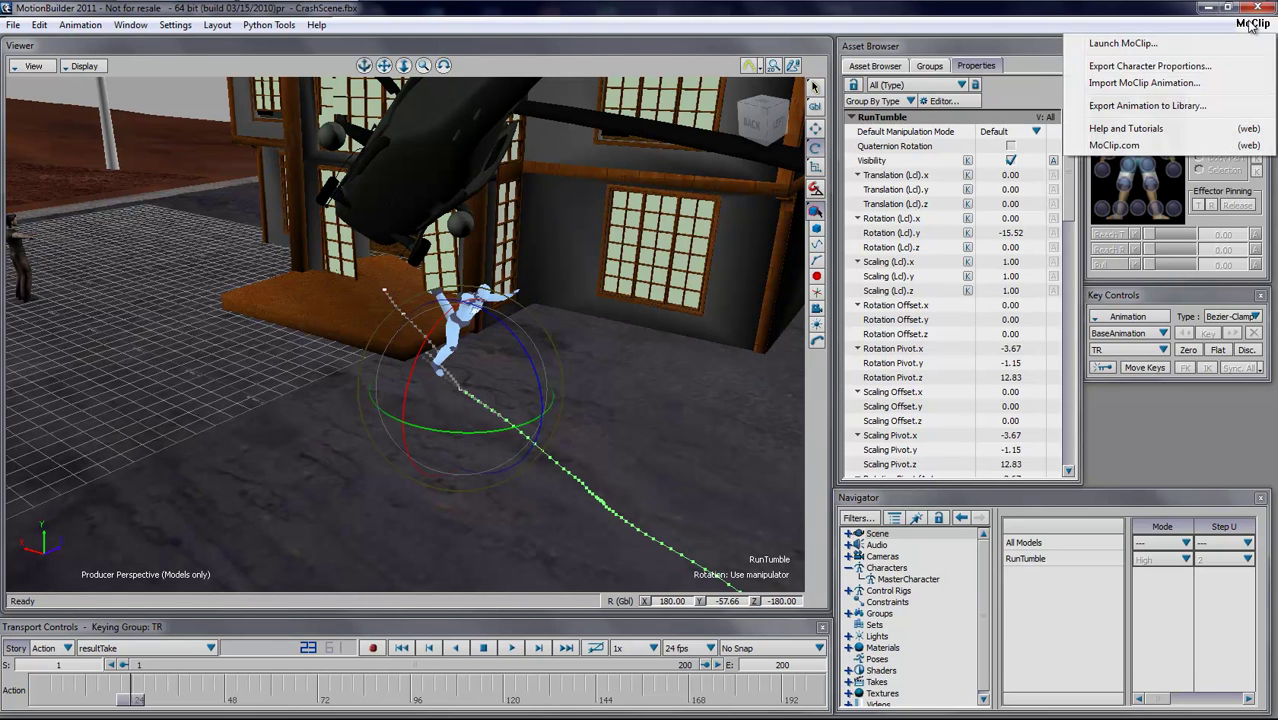
{"action": "left_click", "coordinate": [1142, 83]}
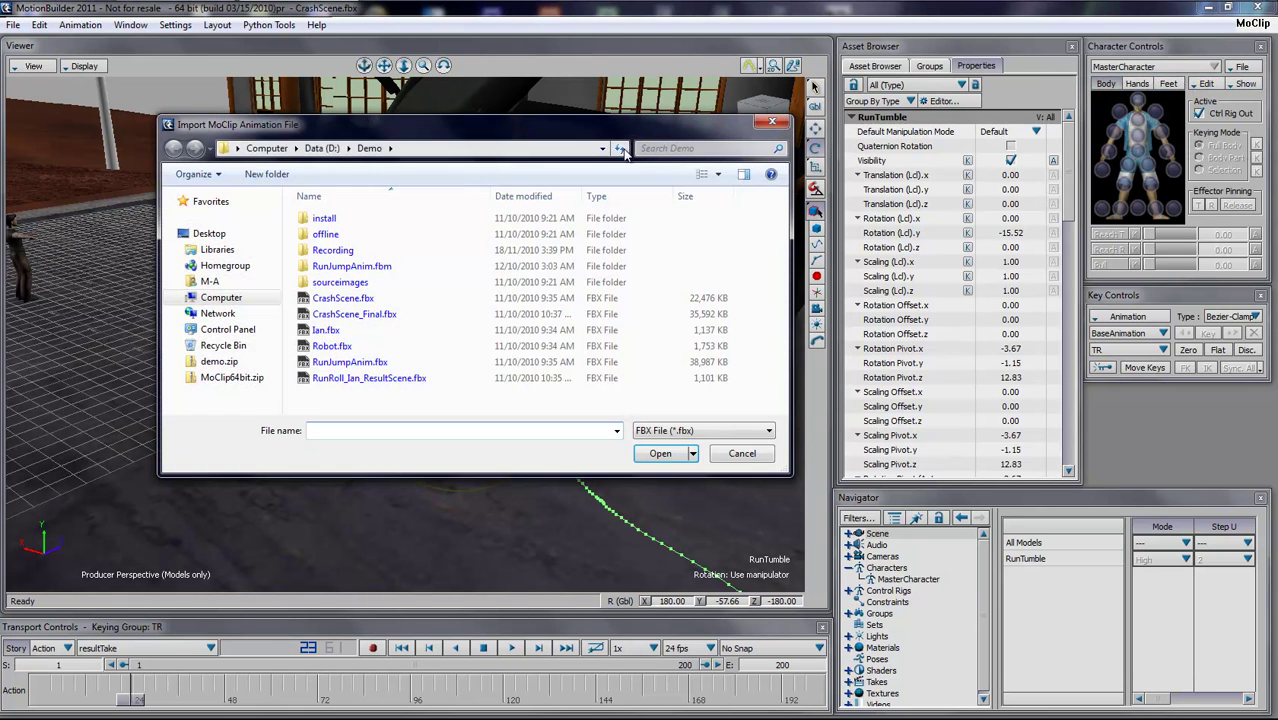
{"action": "left_click", "coordinate": [212, 234]}
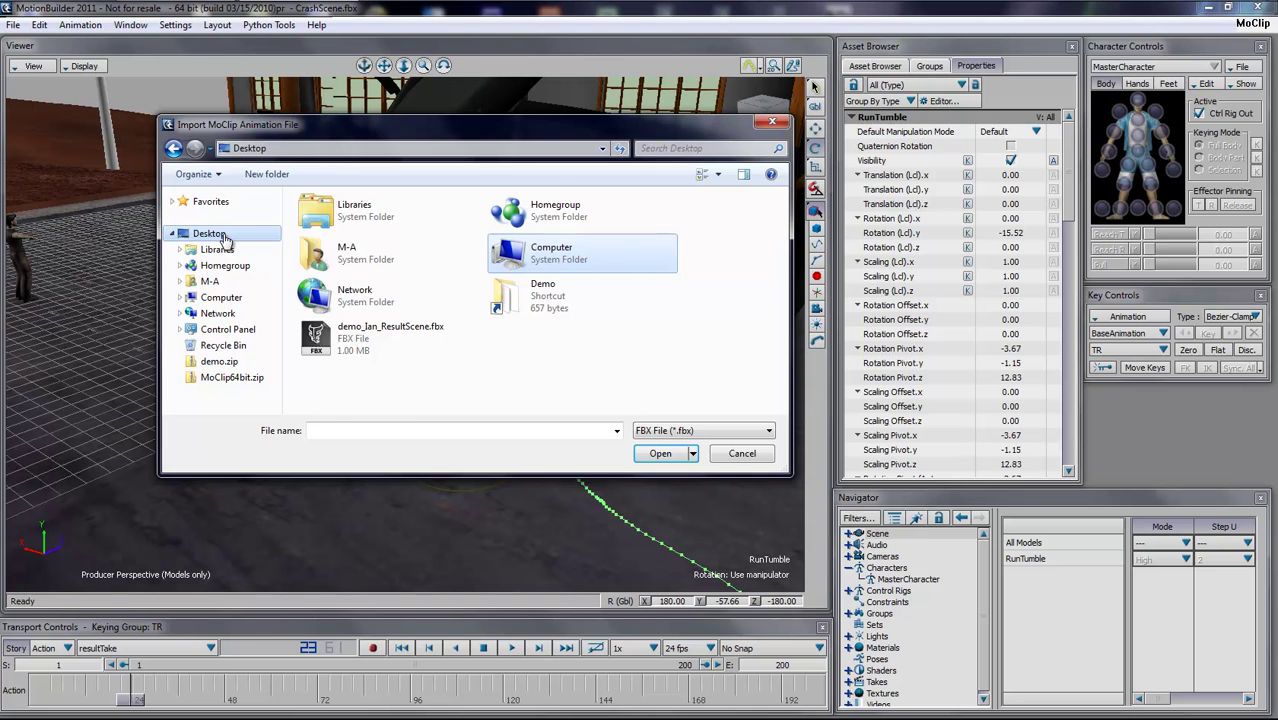
{"action": "double_click", "coordinate": [350, 327]}
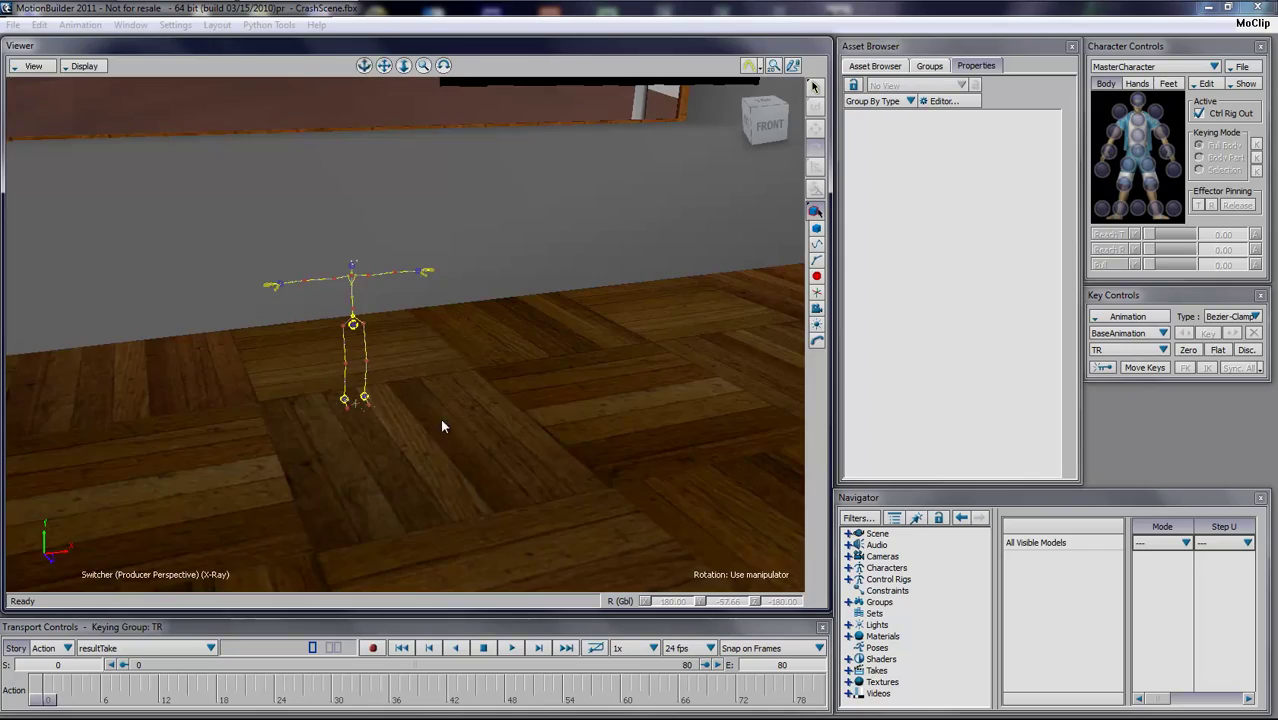
Check the first frames of the imported motion, turn off Interop in MoClip, and return to MotionBuilder
{"action": "left_click_drag", "start_coordinate": [440, 418], "coordinate": [456, 392], "text": "ctrl+shift"}
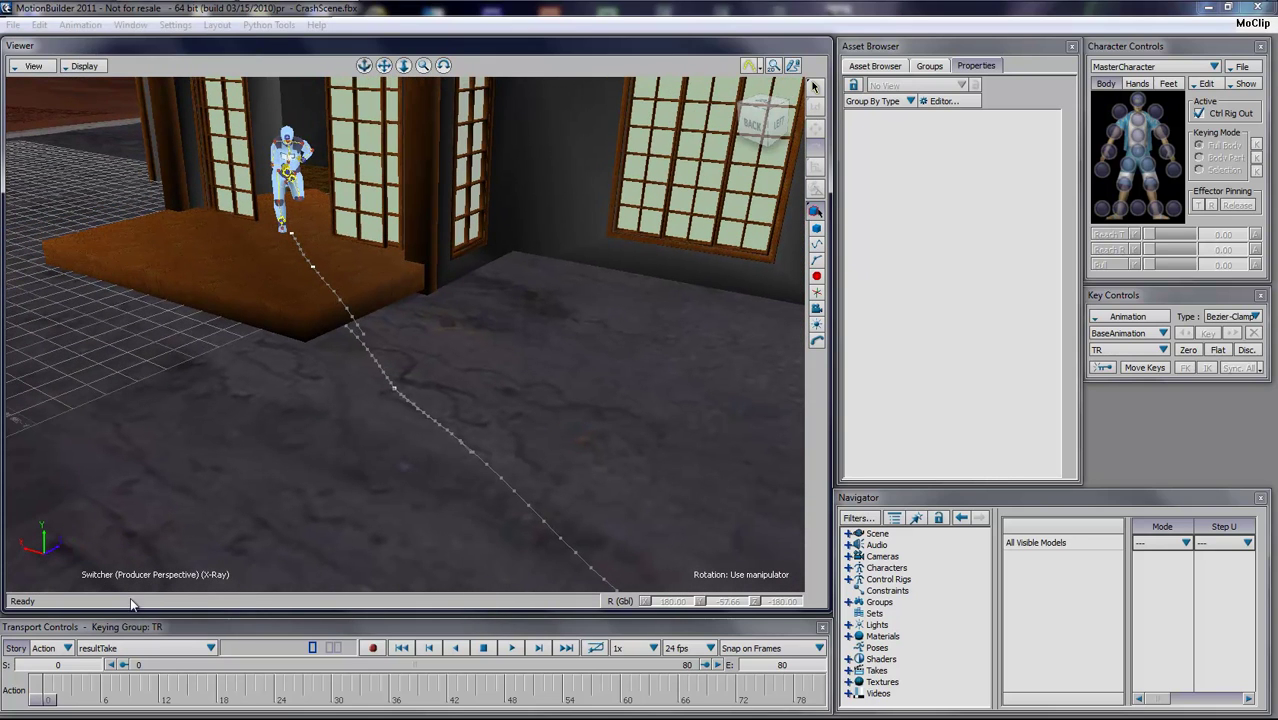
{"action": "left_click_drag", "start_coordinate": [46, 690], "coordinate": [116, 698]}
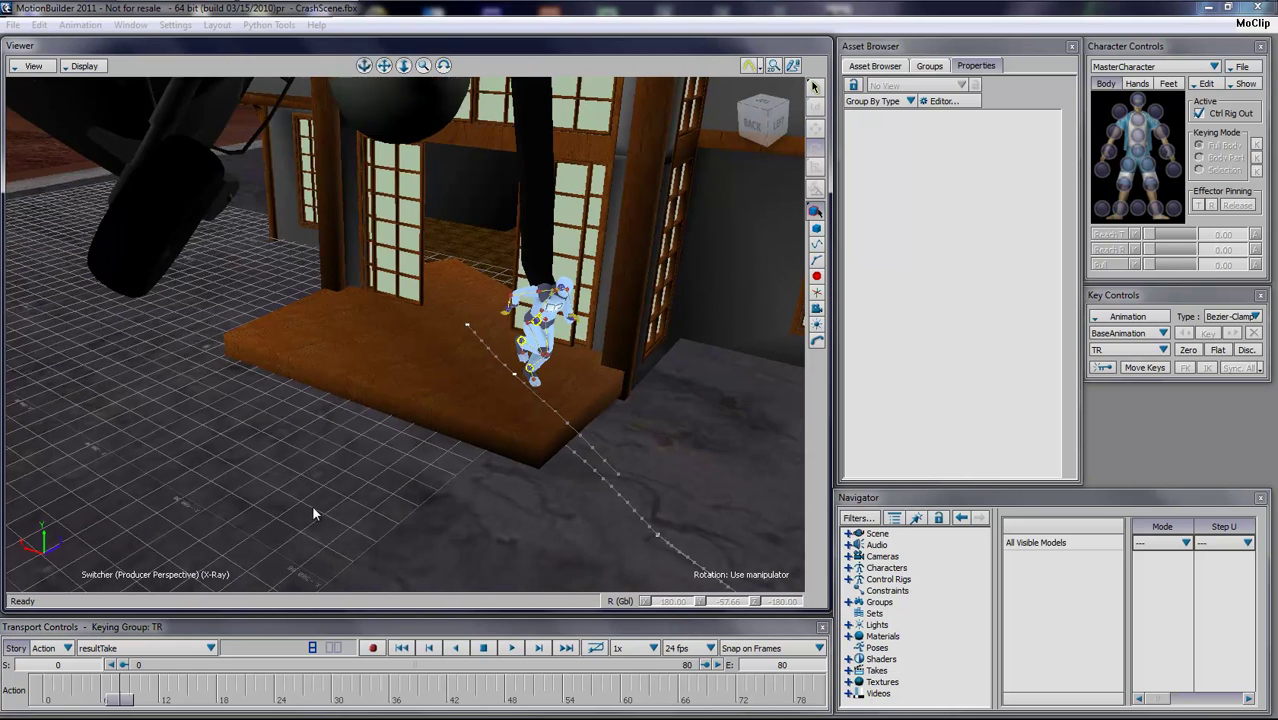
{"action": "key", "text": "alt+Tab"}
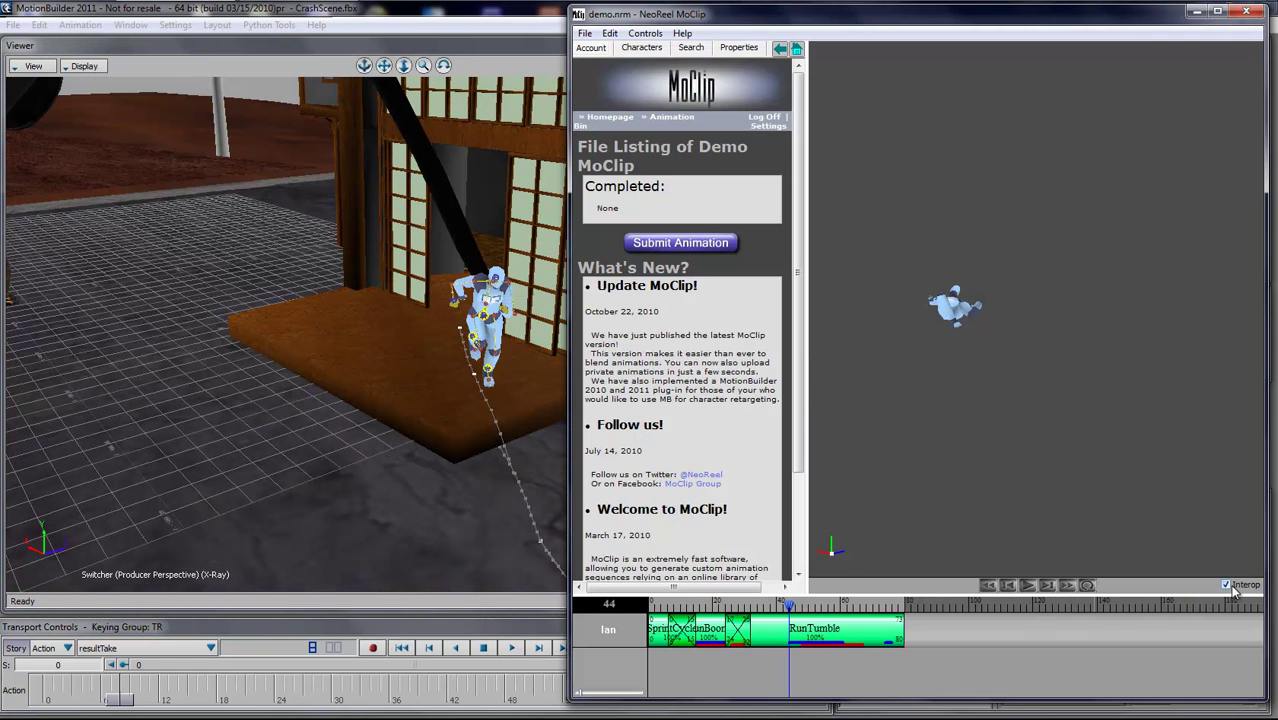
{"action": "left_click", "coordinate": [1231, 586]}
{"action": "left_click", "coordinate": [477, 505]}
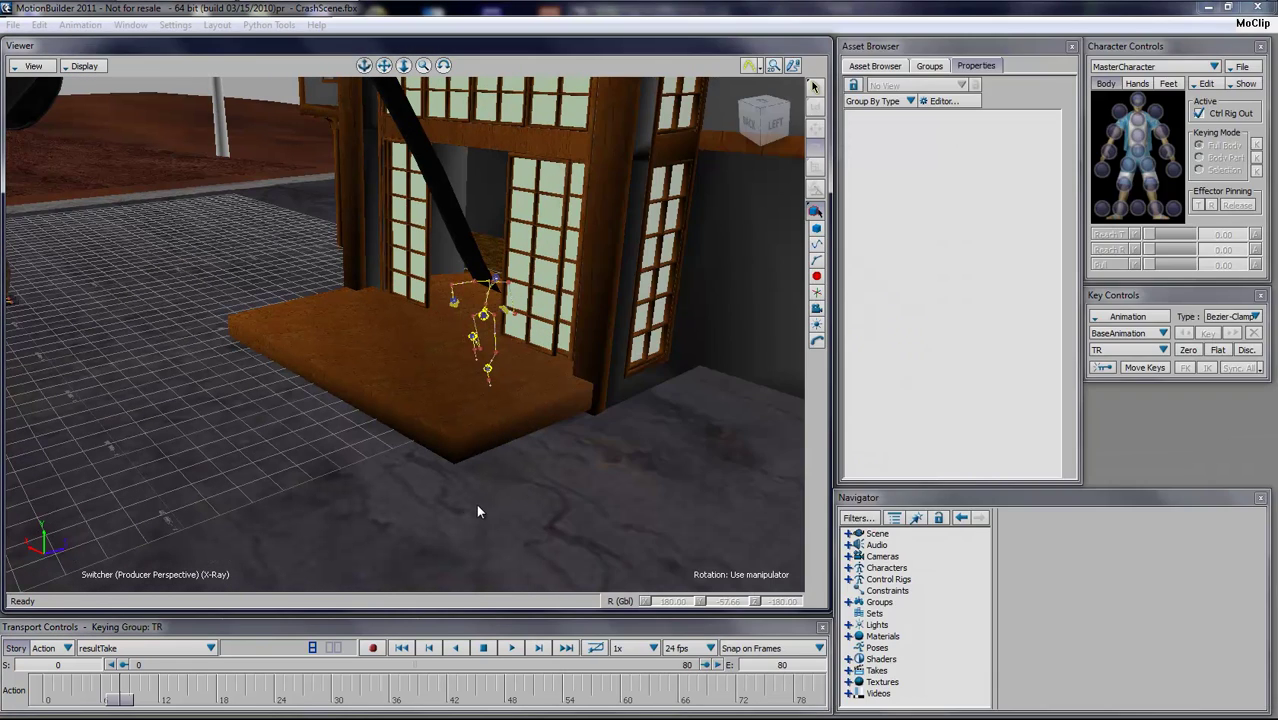
Set the input of MasterCharacter to MoClip_MasterCharacter
{"action": "left_click_drag", "start_coordinate": [360, 500], "coordinate": [424, 503], "text": "shift"}
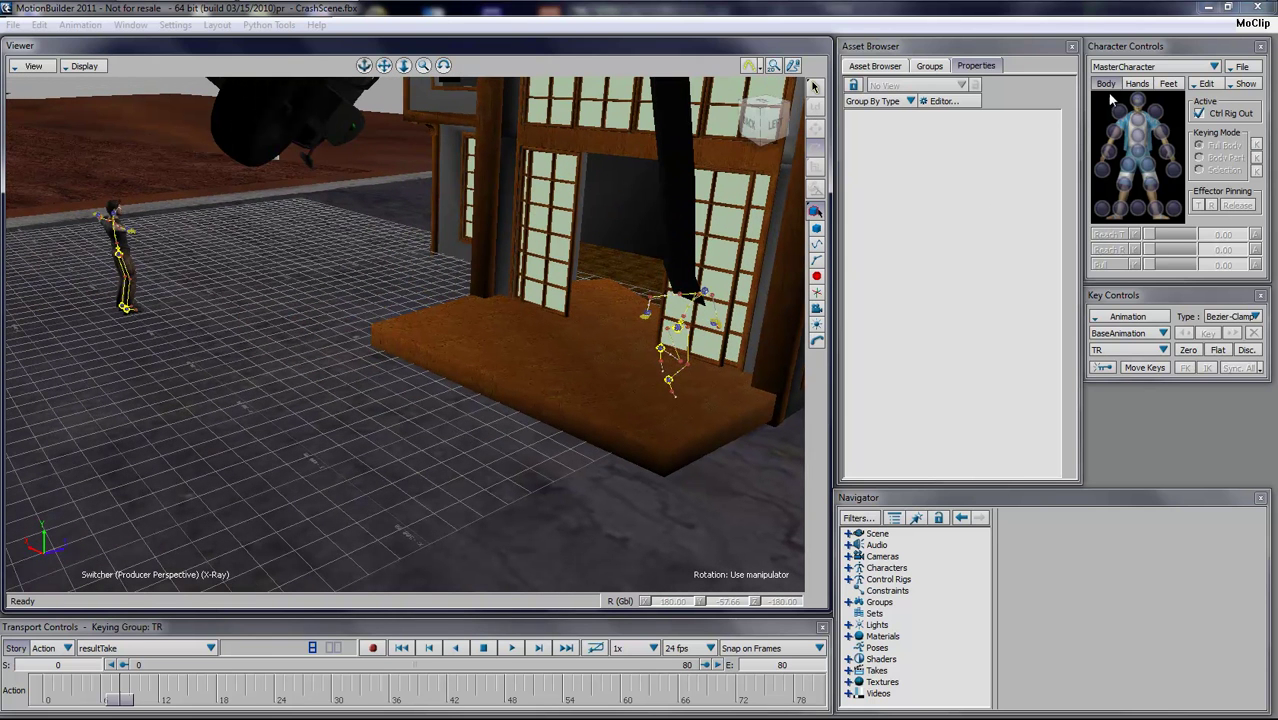
{"action": "left_click", "coordinate": [1183, 69]}
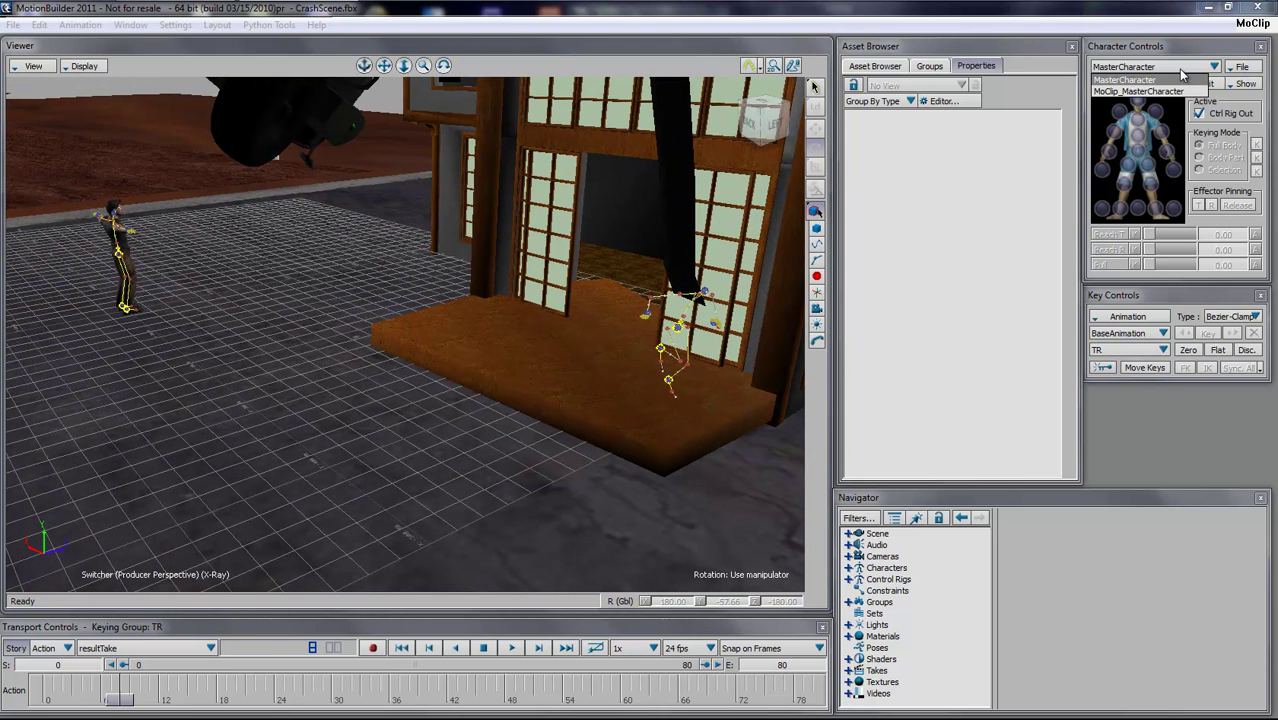
{"action": "left_click", "coordinate": [1236, 67]}
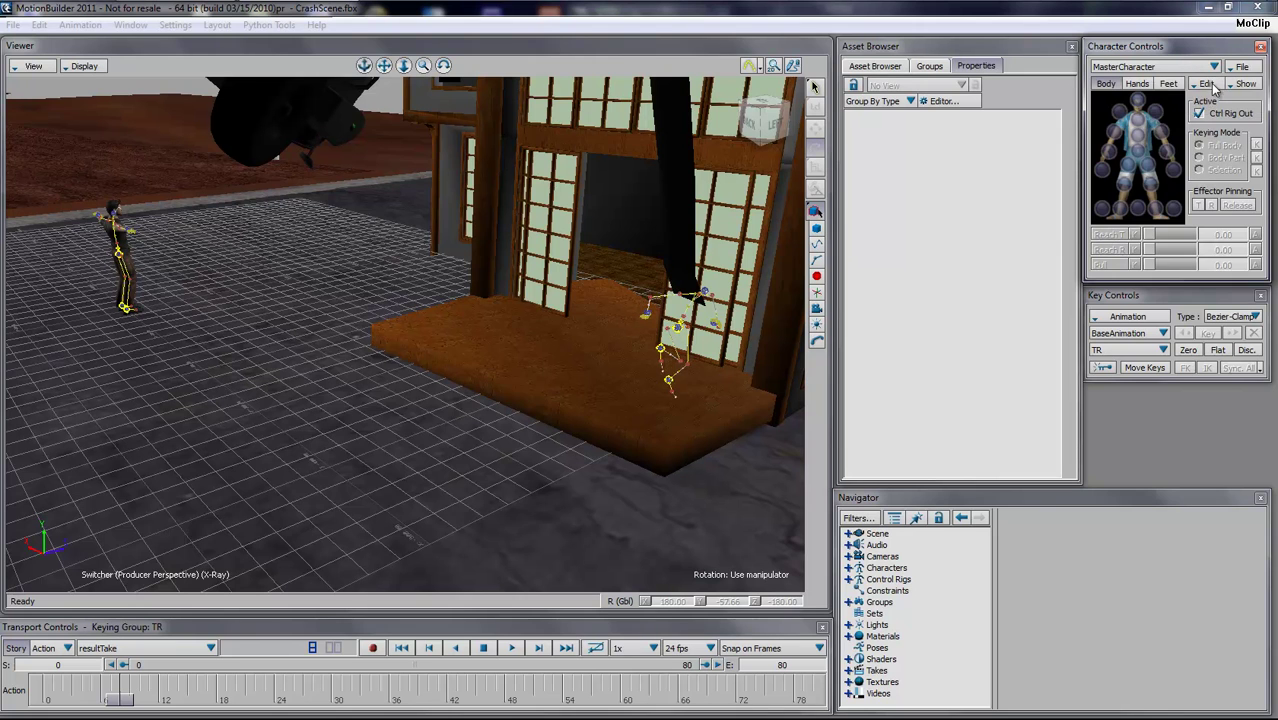
{"action": "left_click", "coordinate": [1209, 85]}
{"action": "mouse_move", "coordinate": [1205, 117]}
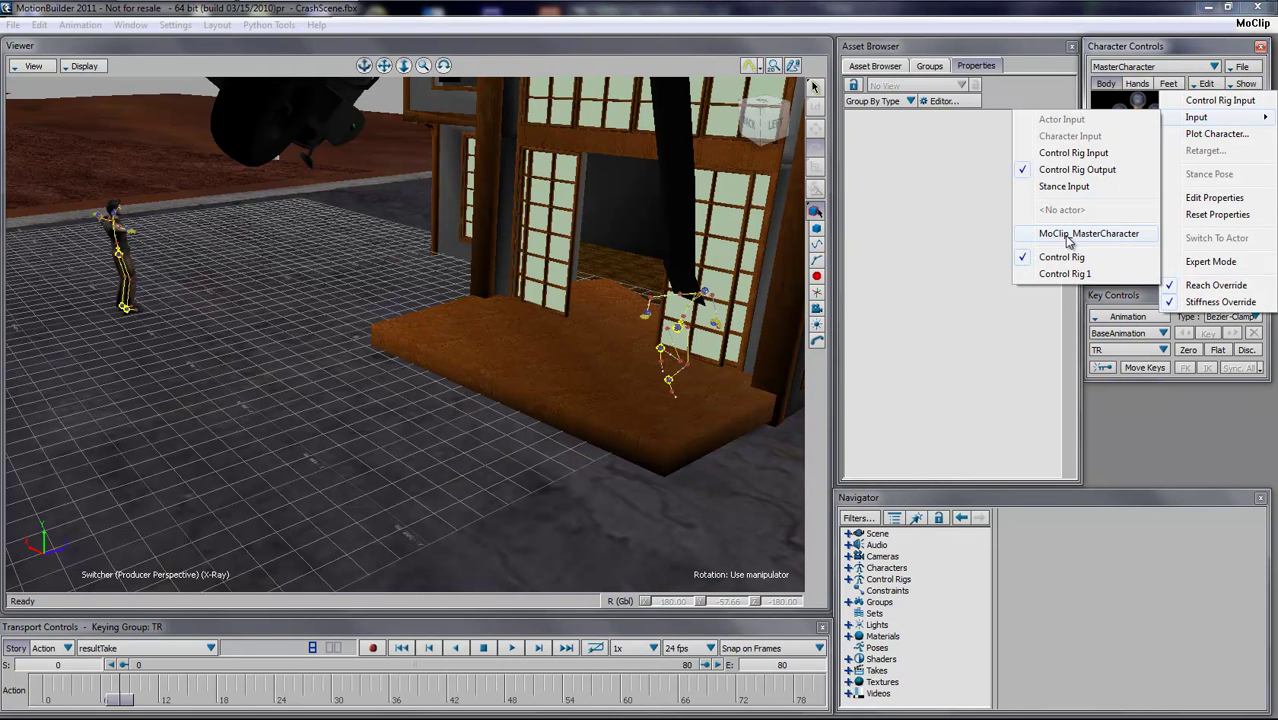
{"action": "left_click", "coordinate": [1066, 236]}
Review the retargeted character's sprint from the first frame and play the crash scene from a wider view
{"action": "left_click_drag", "start_coordinate": [492, 410], "coordinate": [462, 400], "text": "ctrl+shift"}
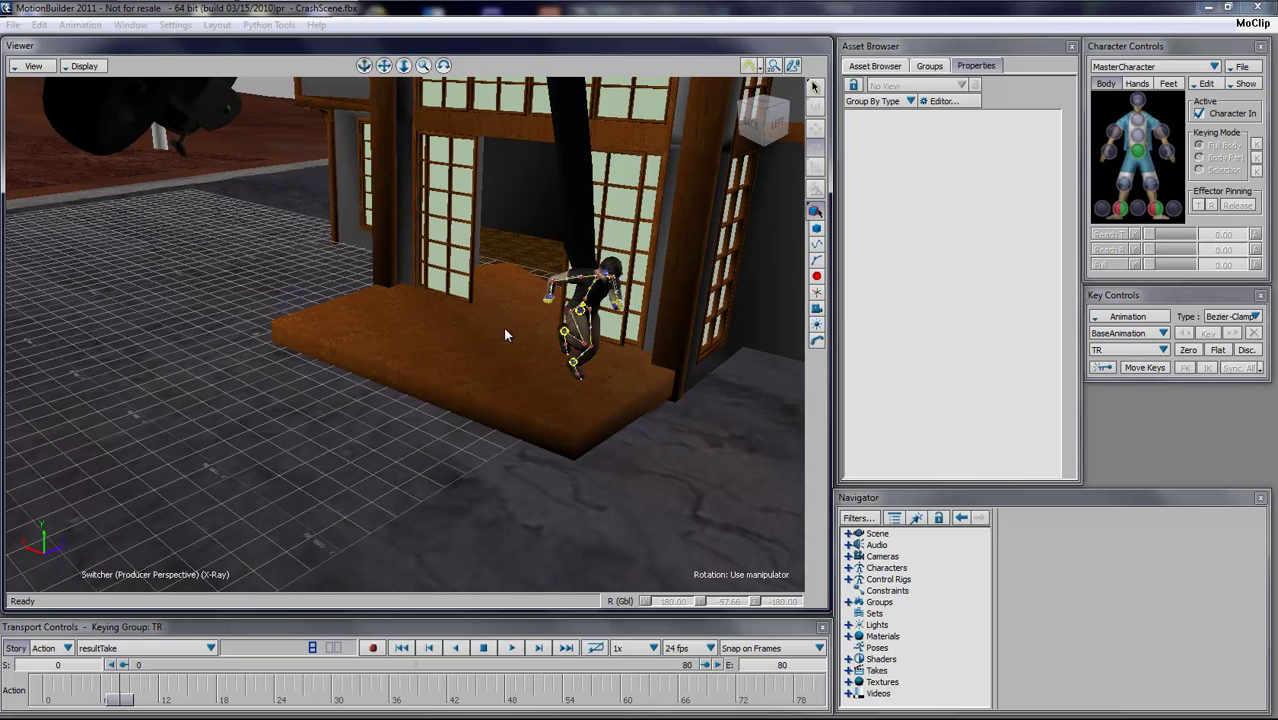
{"action": "left_click", "coordinate": [404, 649]}
{"action": "left_click_drag", "start_coordinate": [45, 703], "coordinate": [150, 701]}
{"action": "left_click_drag", "start_coordinate": [415, 466], "coordinate": [376, 536], "text": "shift"}
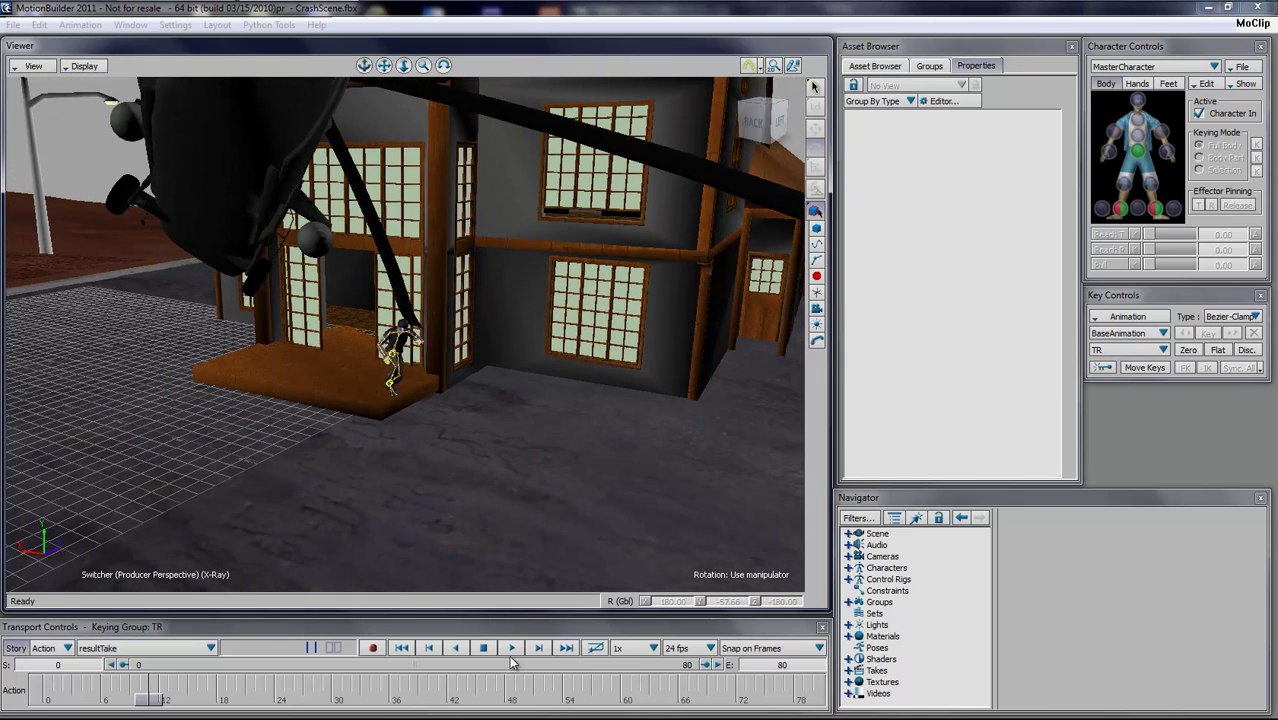
{"action": "left_click", "coordinate": [513, 648]}
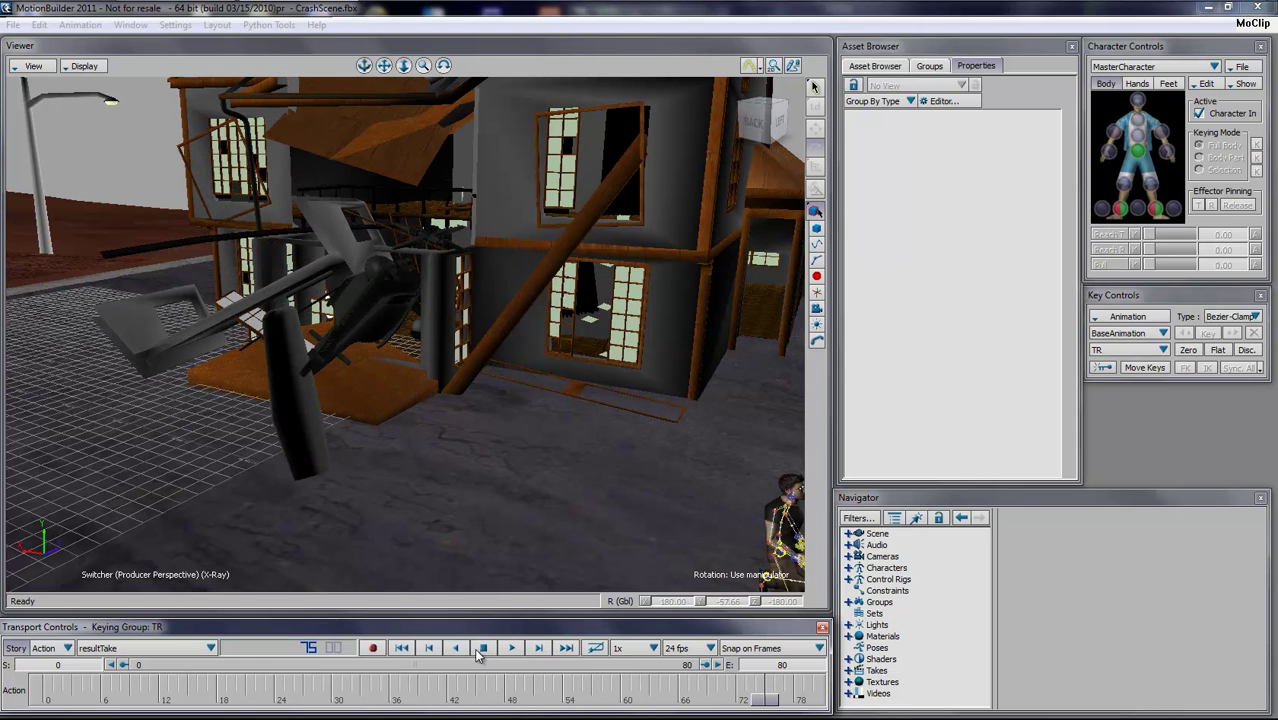
Plot MasterCharacter's retargeted motion onto its control rig at 24 FPS with the Unroll rotation filter and constant key reducer
{"action": "left_click", "coordinate": [1207, 84]}
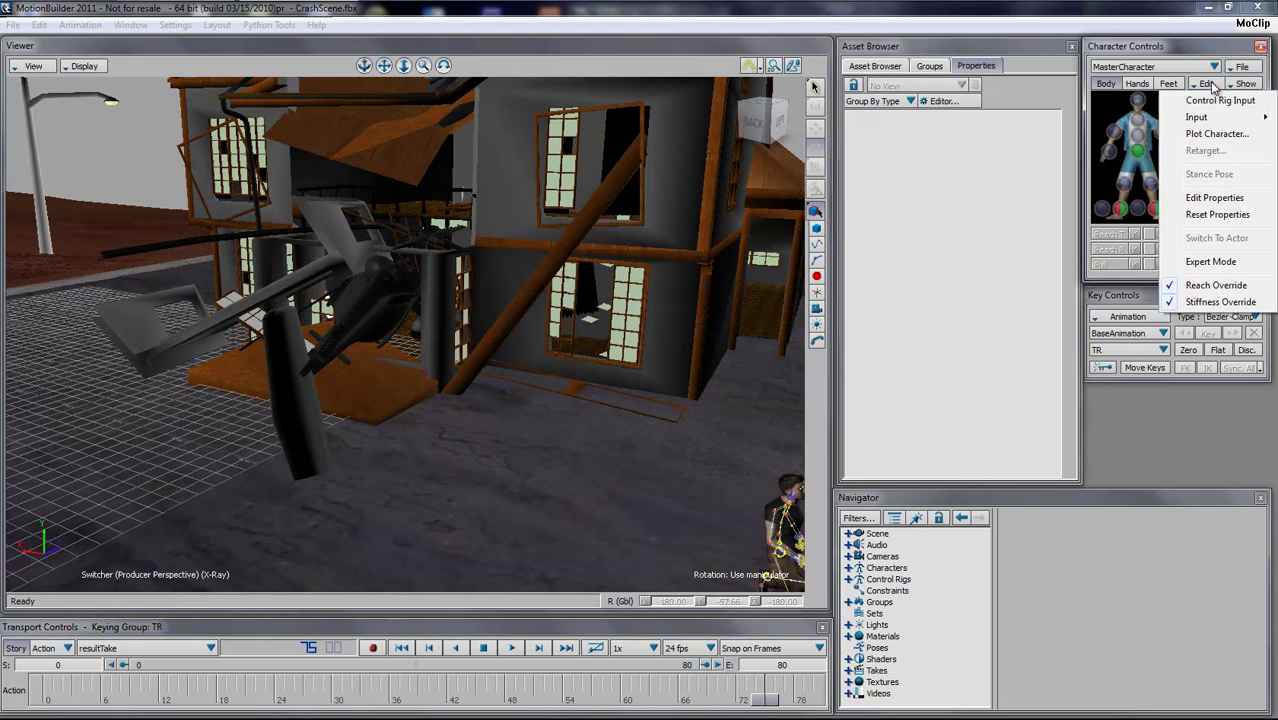
{"action": "left_click", "coordinate": [1215, 134]}
{"action": "left_click", "coordinate": [658, 404]}
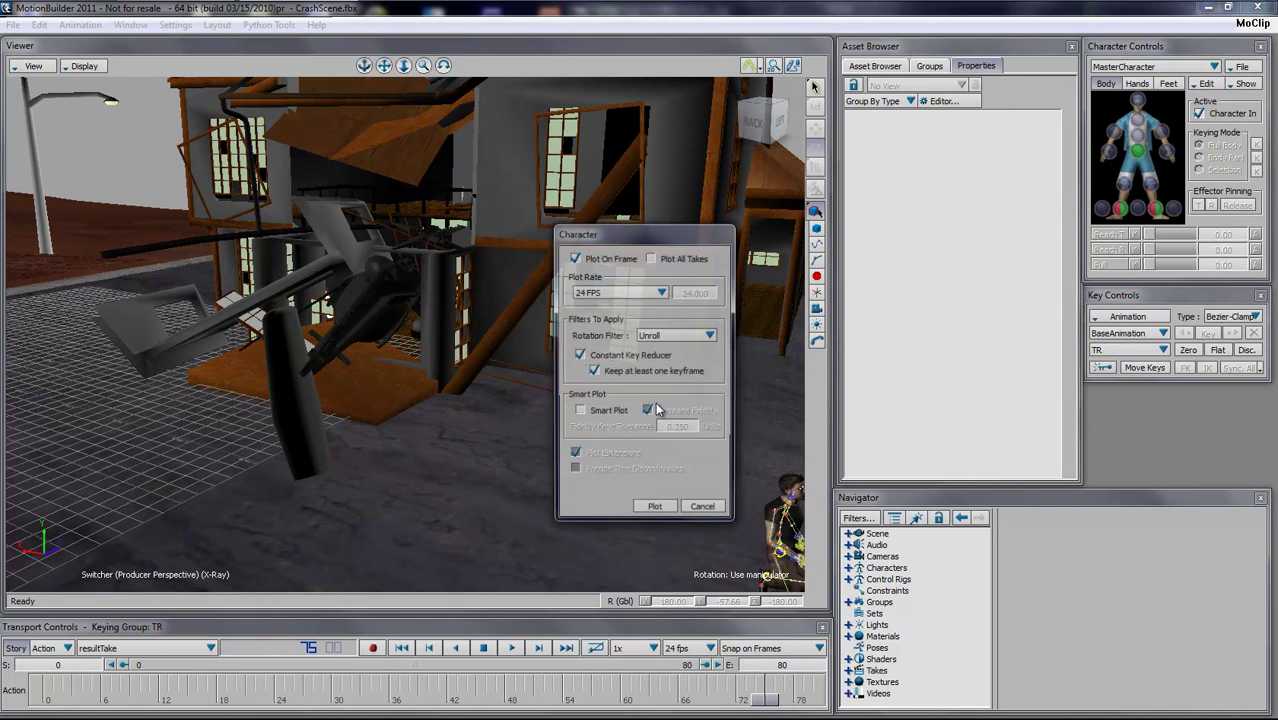
{"action": "left_click", "coordinate": [640, 513]}
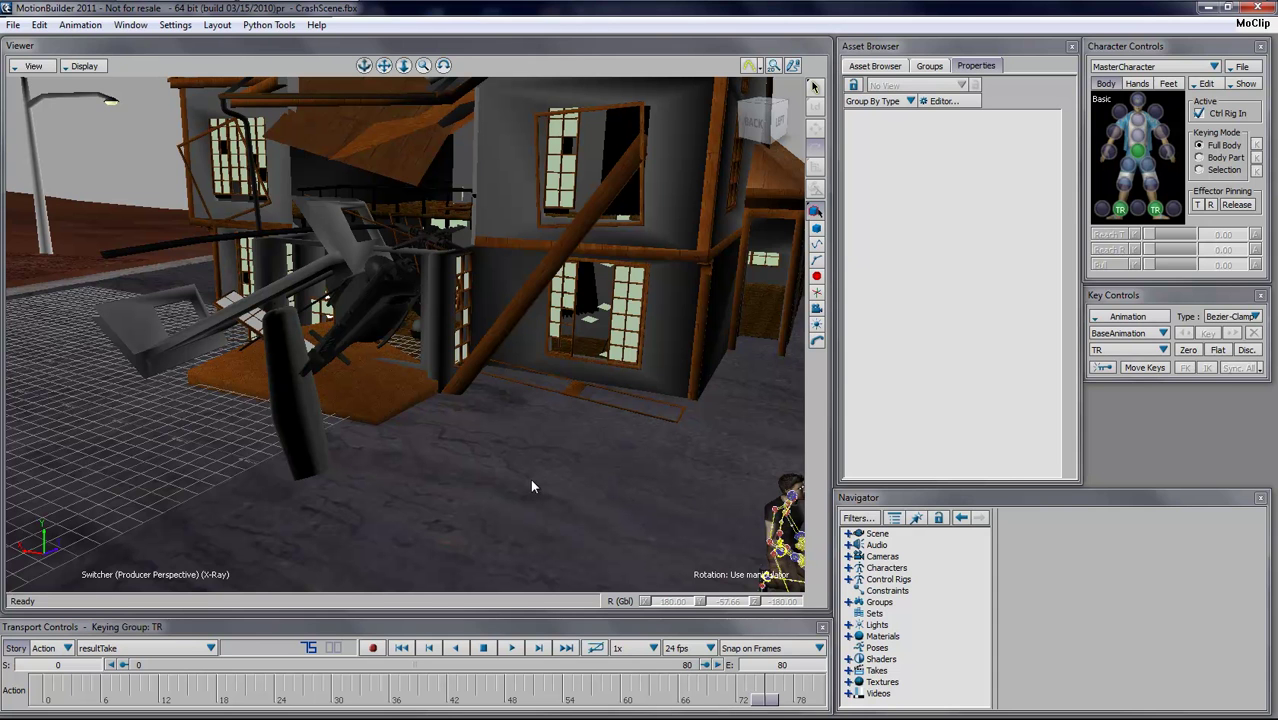
{"action": "left_click_drag", "start_coordinate": [531, 481], "coordinate": [518, 480], "text": "shift"}
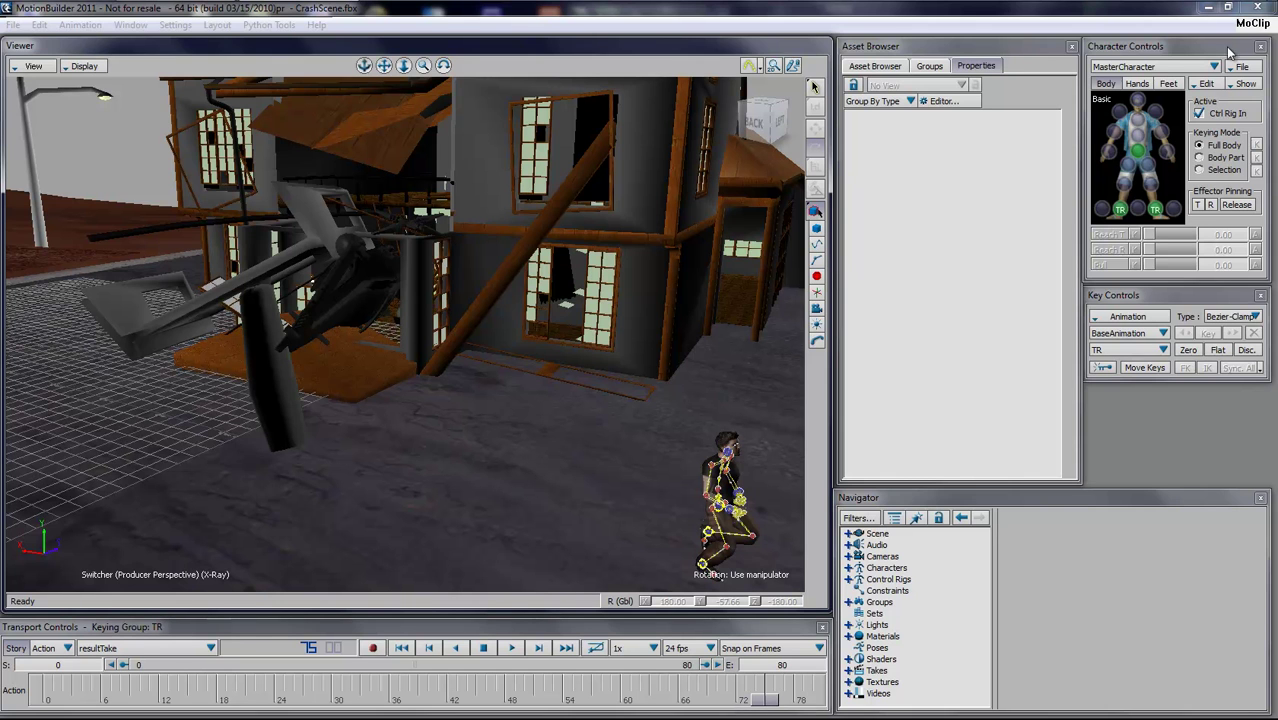
Open MoClip's online Help and Tutorials and list the topics under MotionBuilder Plug-in and Community and Support
{"action": "left_click", "coordinate": [1254, 26]}
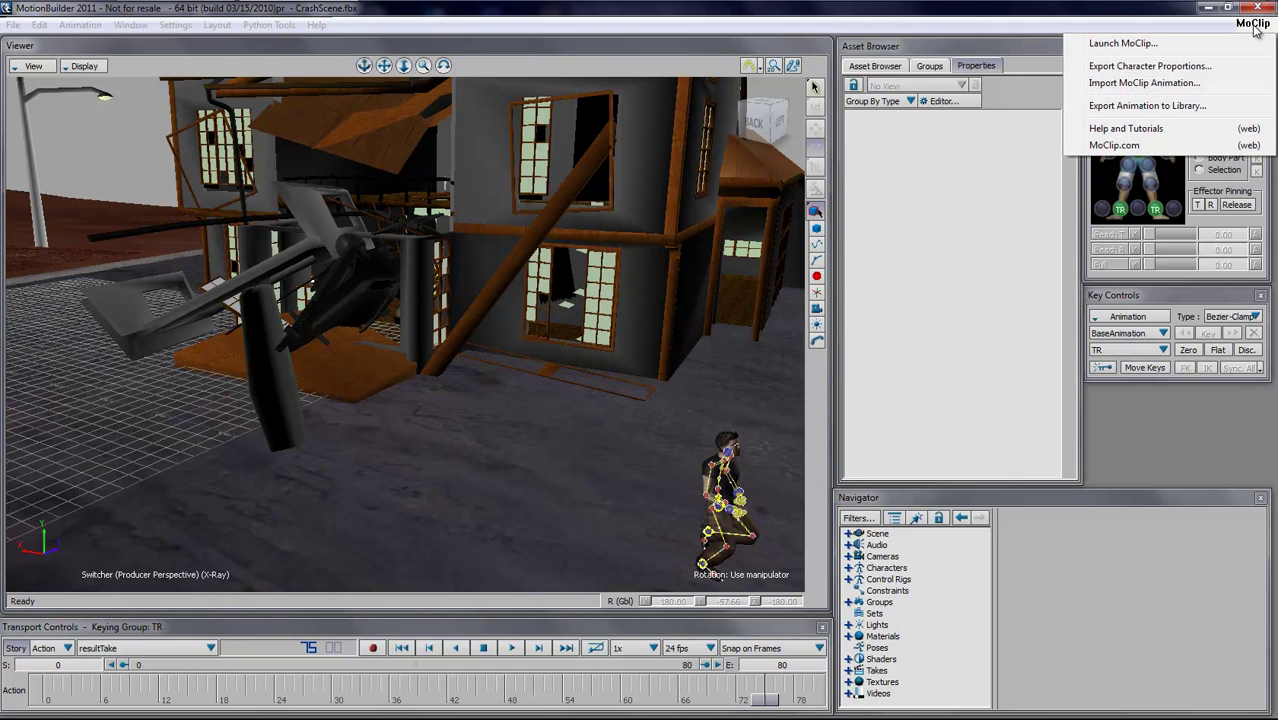
{"action": "left_click", "coordinate": [1130, 130]}
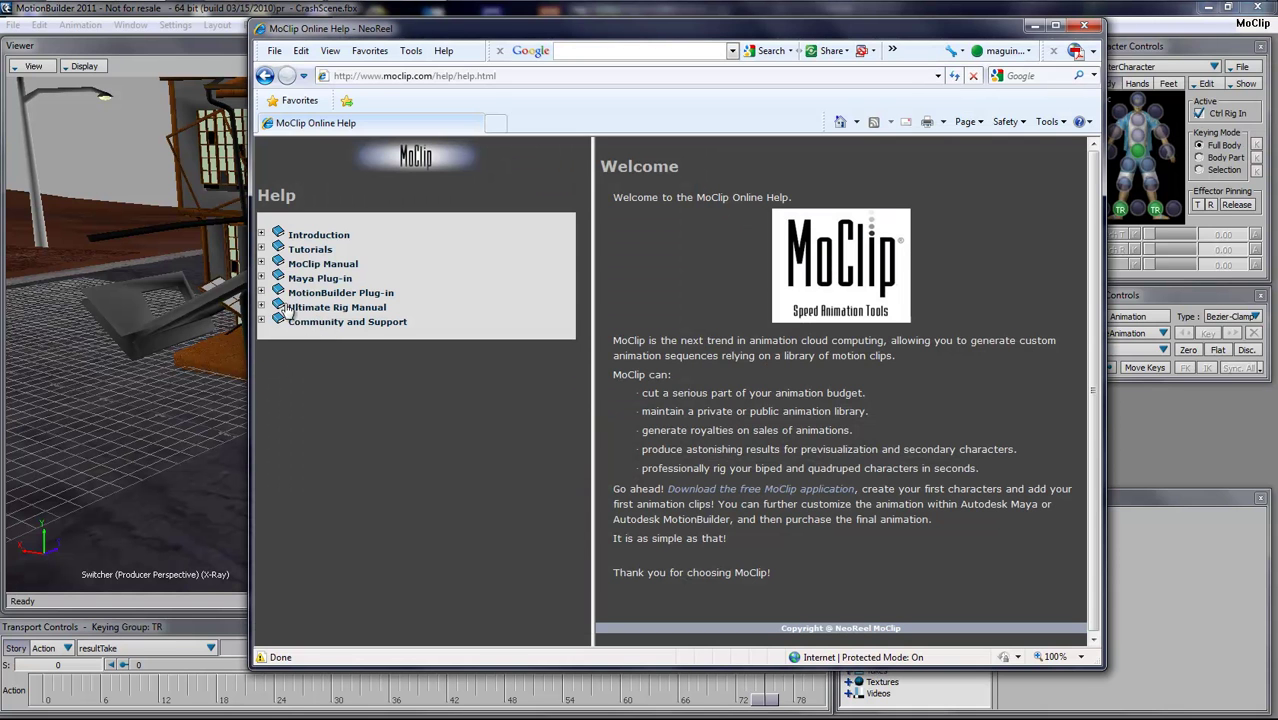
{"action": "left_click", "coordinate": [278, 293]}
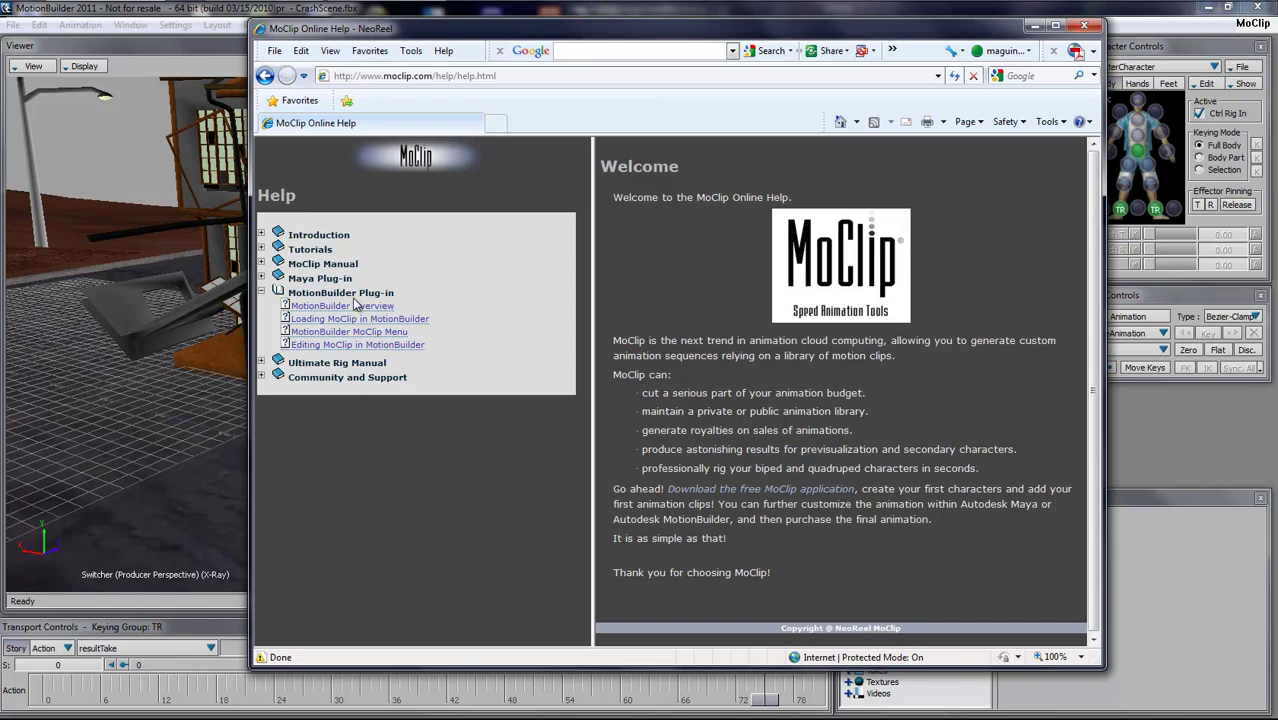
{"action": "left_click", "coordinate": [314, 341]}
{"action": "left_click", "coordinate": [261, 377]}
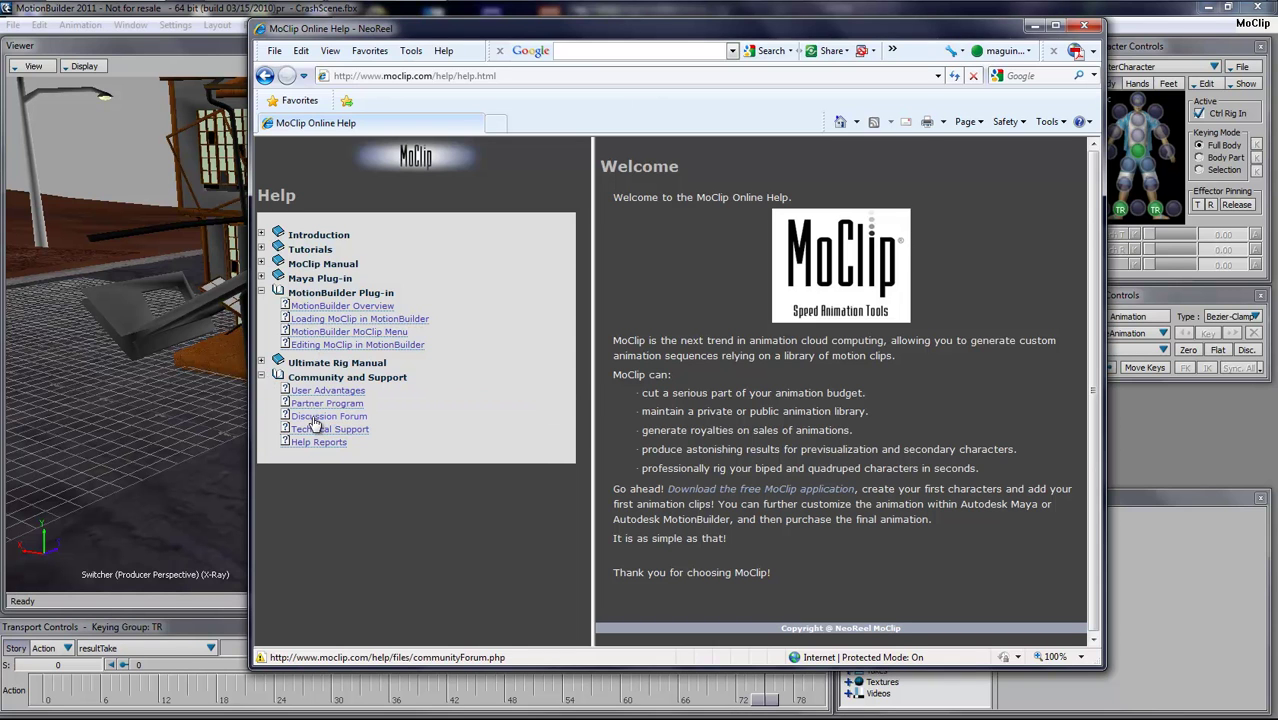